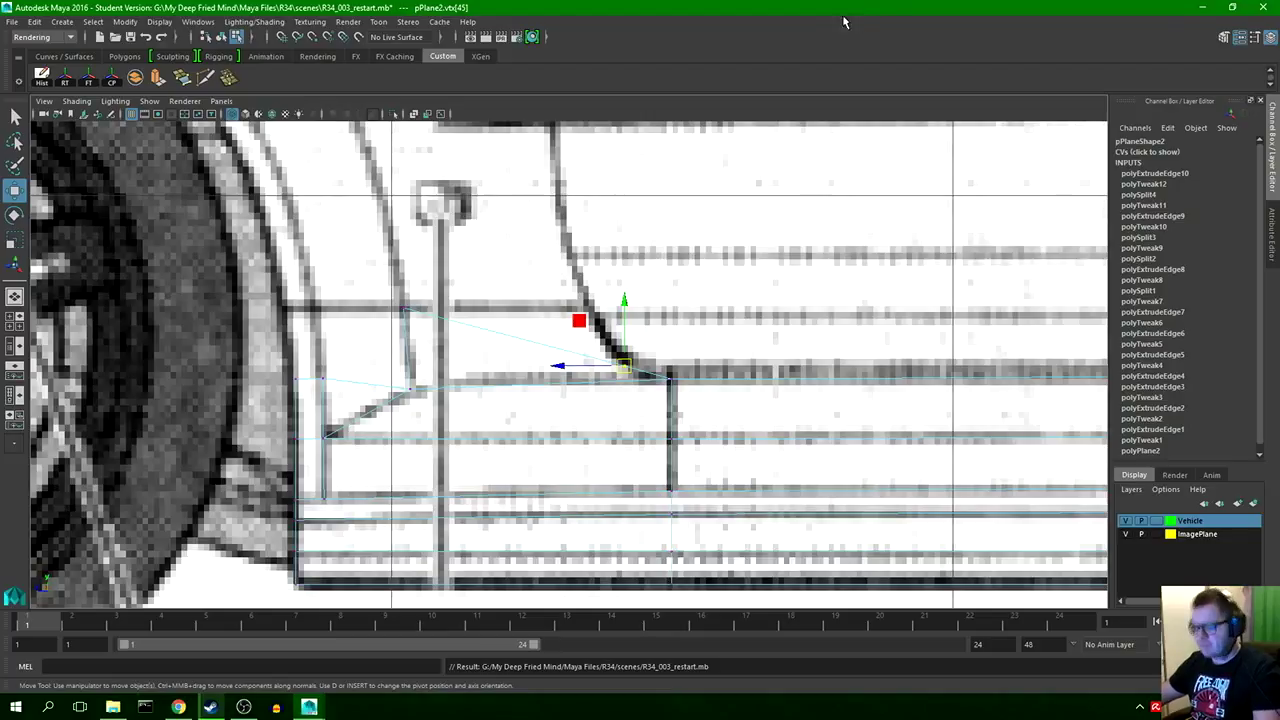
- Examine the side skirt mesh against the car blueprints in the perspective view and the full side view
key("q")
key("space")
key("space")
right_click_drag(843, 252, 780, 283, "alt")
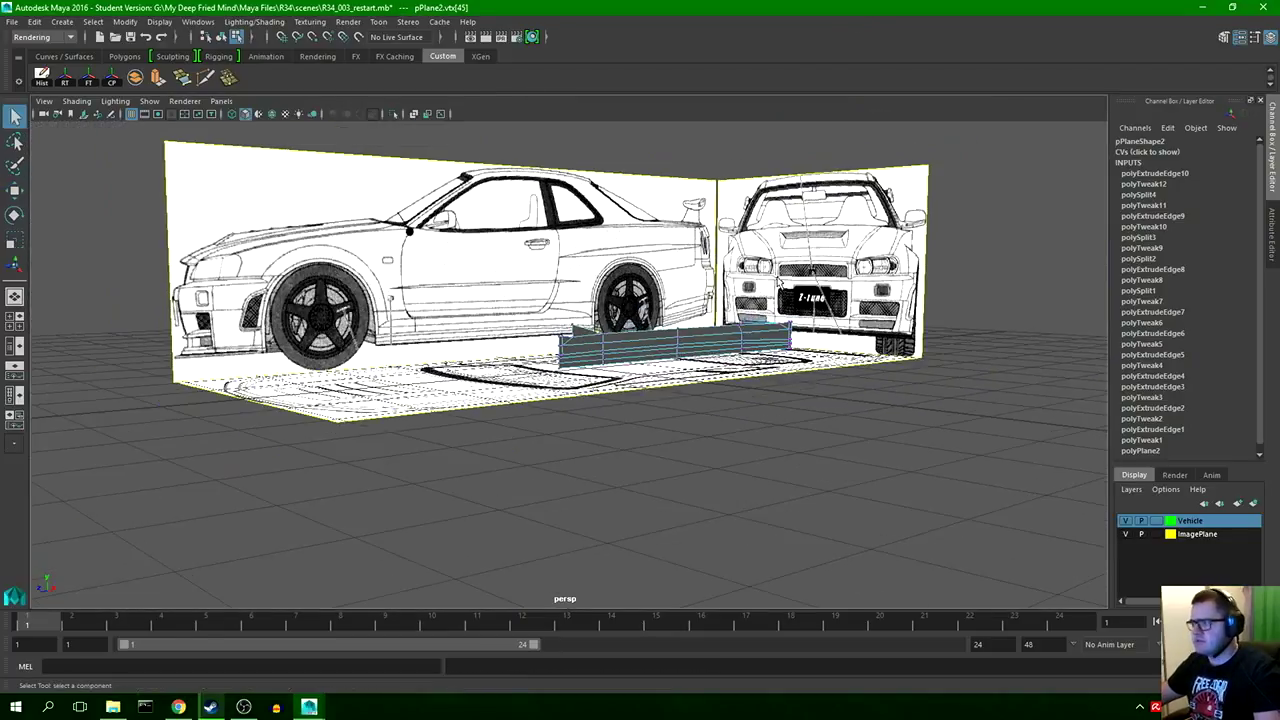
mouse_move(870, 254)
middle_mouse_down("alt")
mouse_move(970, 331)
mouse_move(876, 295)
mouse_move(877, 273)
middle_mouse_up("alt")
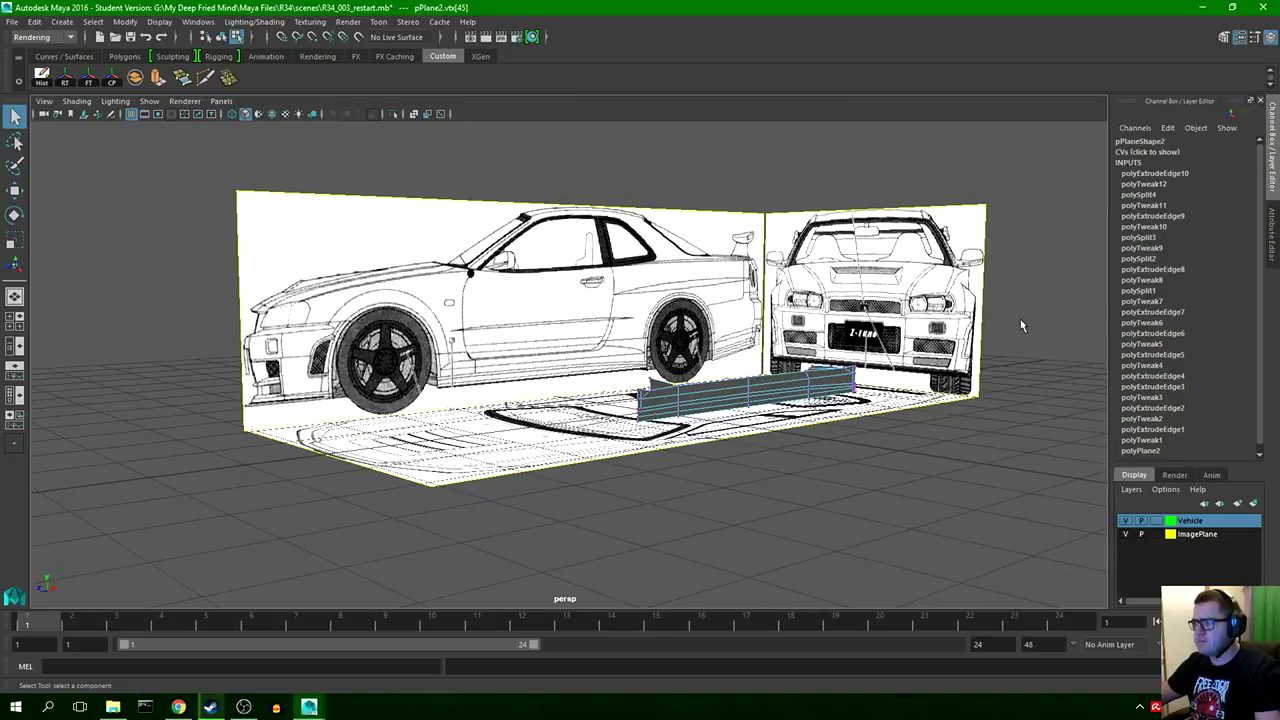
mouse_move(1020, 319)
middle_mouse_down("alt")
mouse_move(945, 311)
mouse_move(1008, 321)
middle_mouse_up("alt")
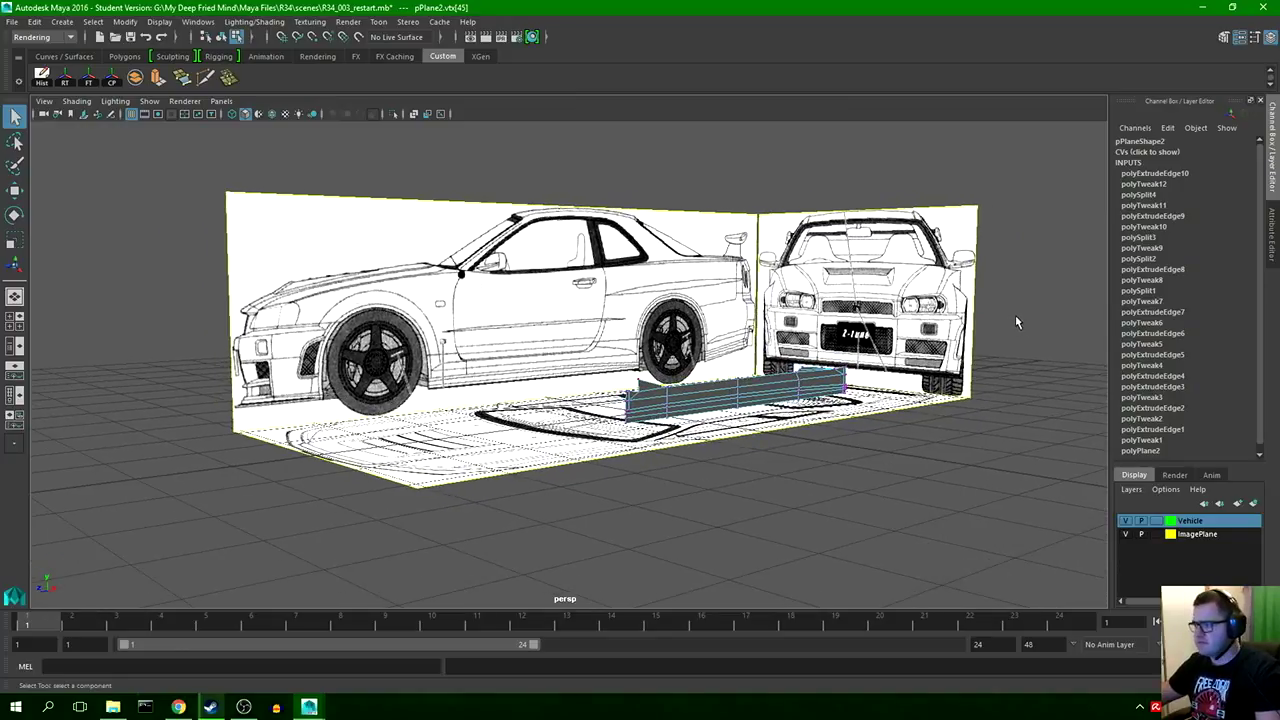
mouse_move(1016, 320)
left_mouse_down("alt")
mouse_move(925, 309)
mouse_move(1030, 321)
left_mouse_up("alt")
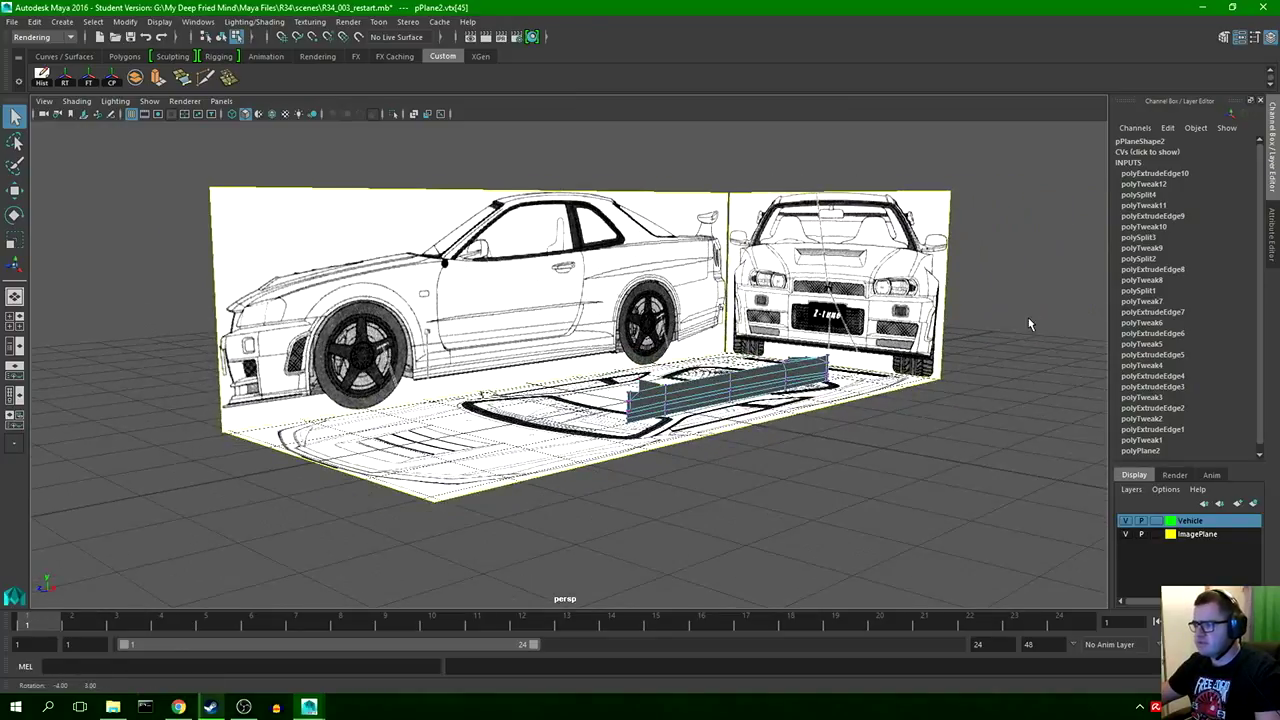
mouse_move(925, 331)
left_mouse_down("alt")
mouse_move(929, 317)
mouse_move(939, 327)
left_mouse_up("alt")
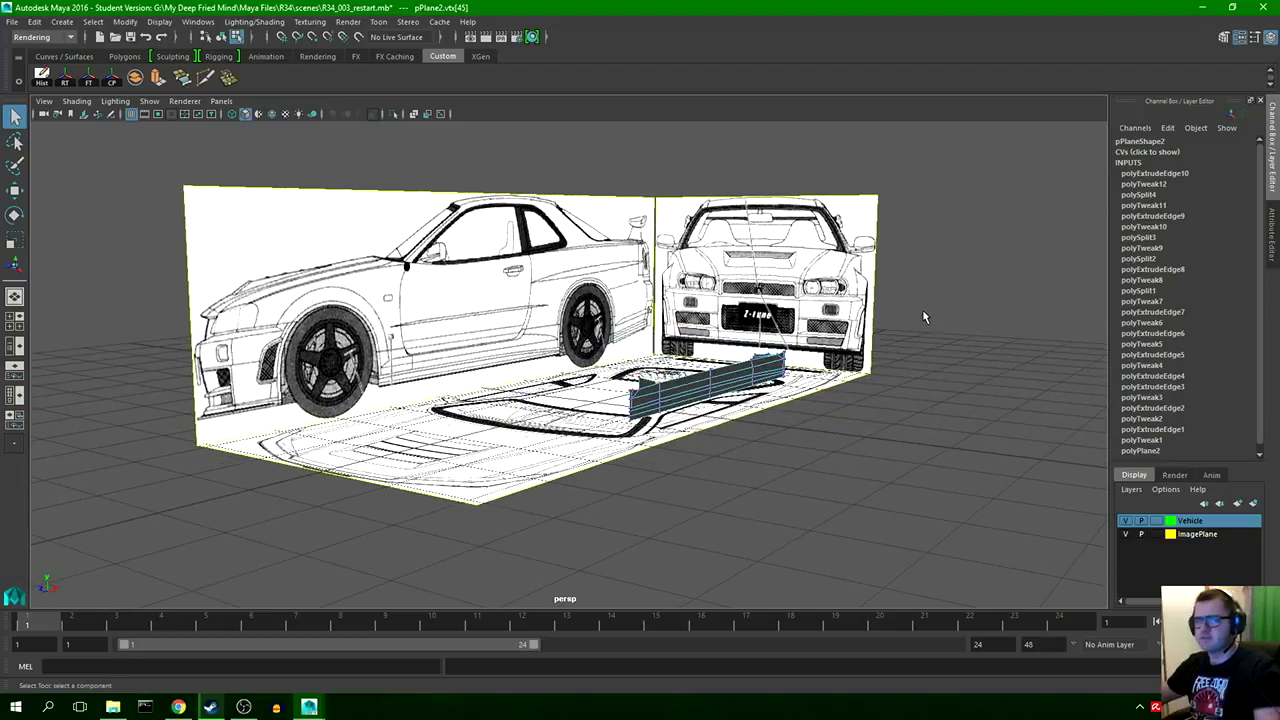
key("space")
key("space")
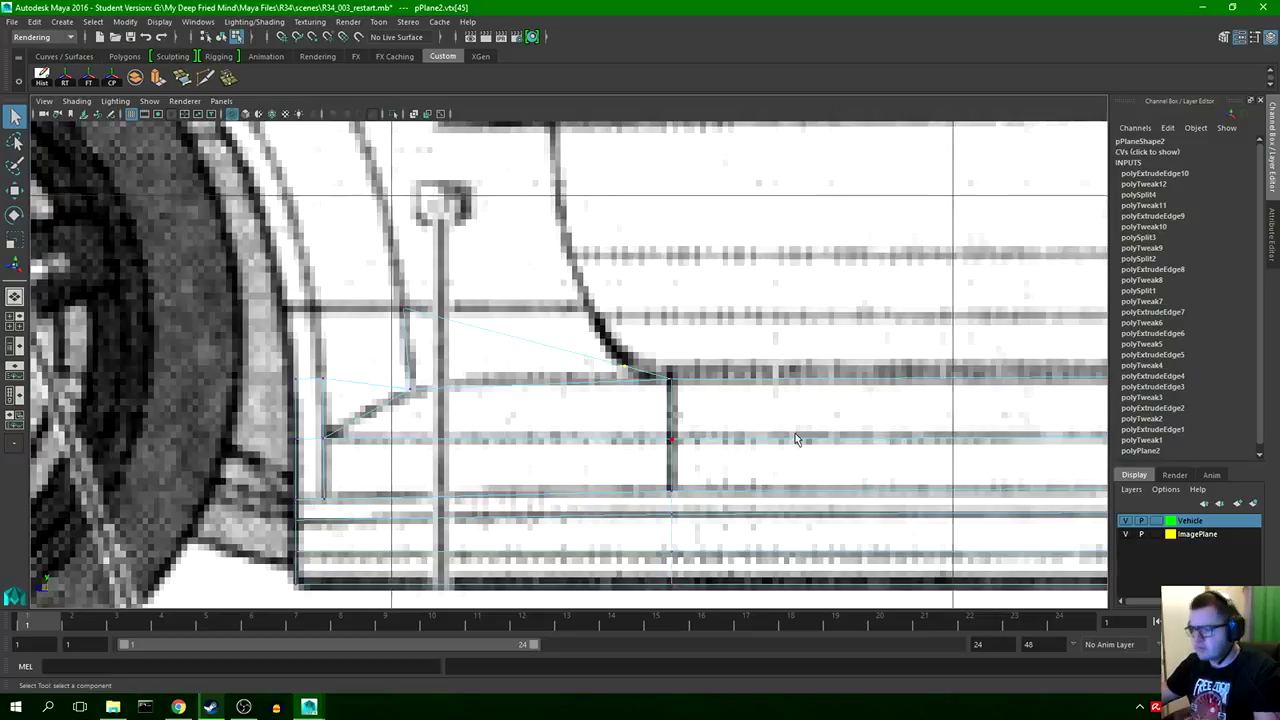
scroll(795, 438, "down", 10)
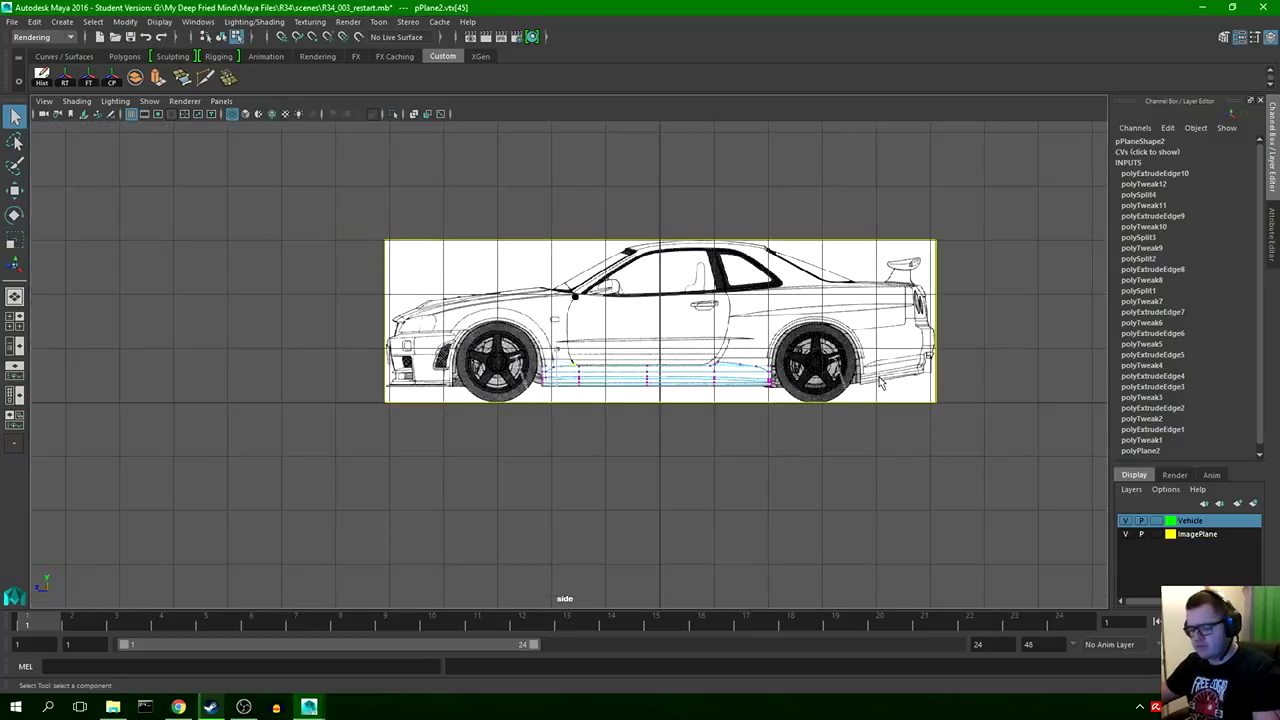
left_click(1032, 346)
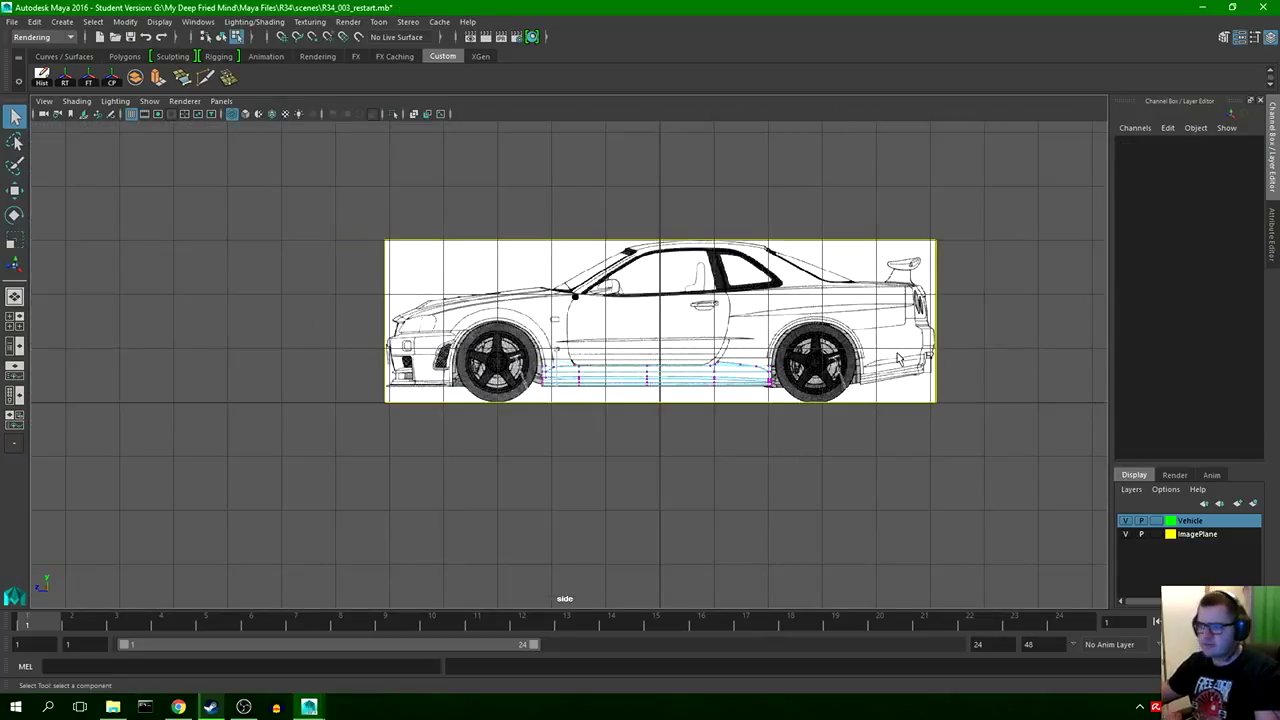
- Lower the side skirt's raised front vertex along the fender line to just above the sill corner, keeping it aligned with that line
scroll(773, 384, "up", 8)
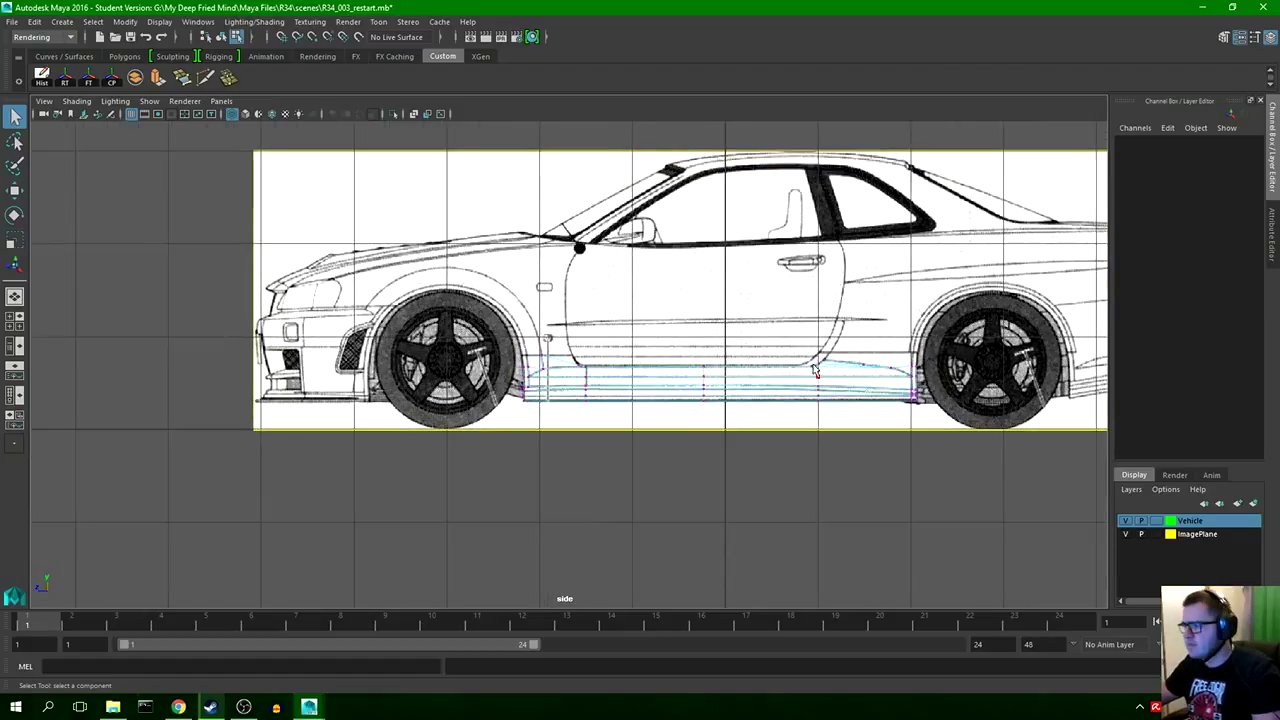
scroll(652, 367, "up", 2)
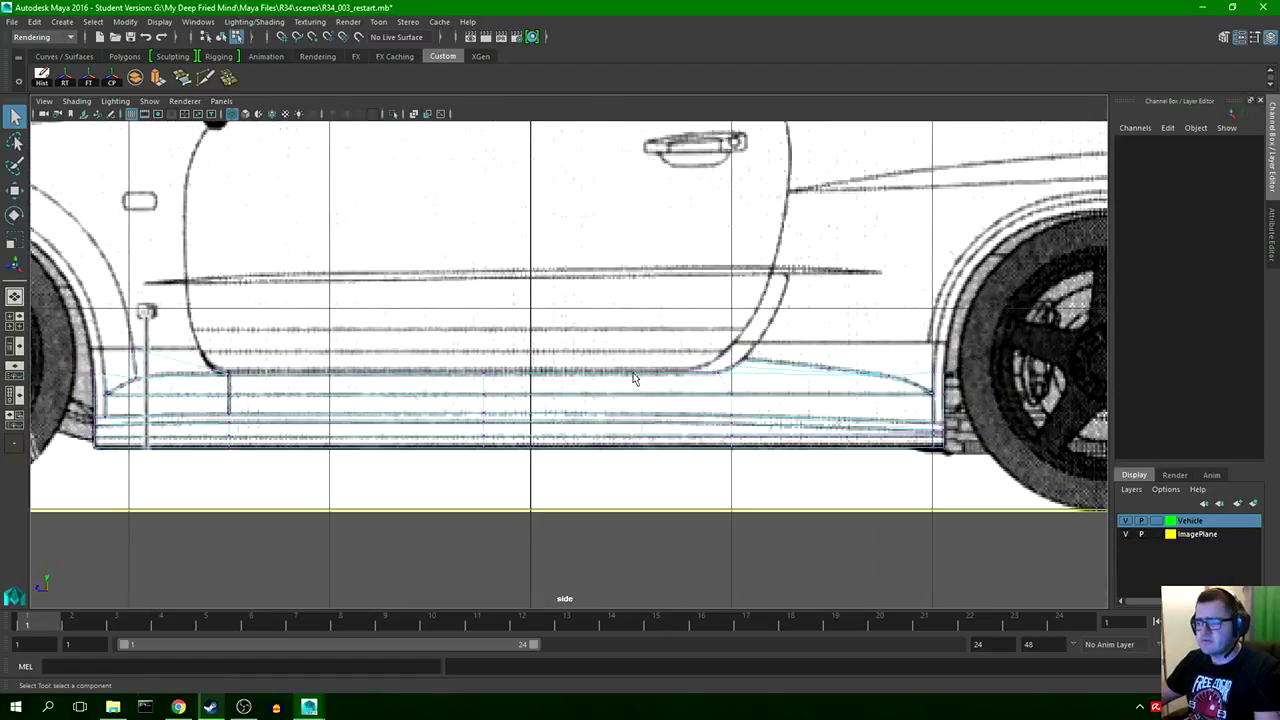
middle_click_drag(79, 377, 507, 378, "alt")
scroll(392, 372, "up", 2)
scroll(487, 362, "up", 2)
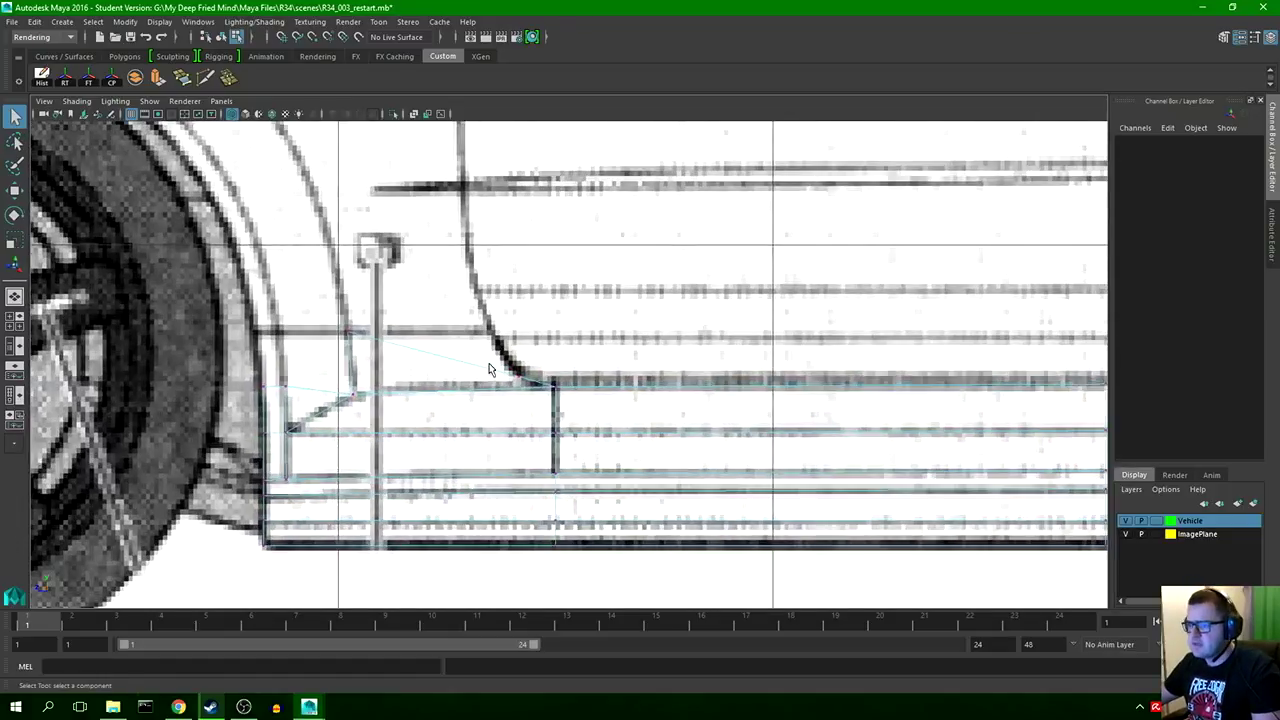
middle_click_drag(403, 385, 478, 352, "alt")
scroll(482, 352, "up", 2)
middle_click_drag(324, 303, 353, 375, "alt")
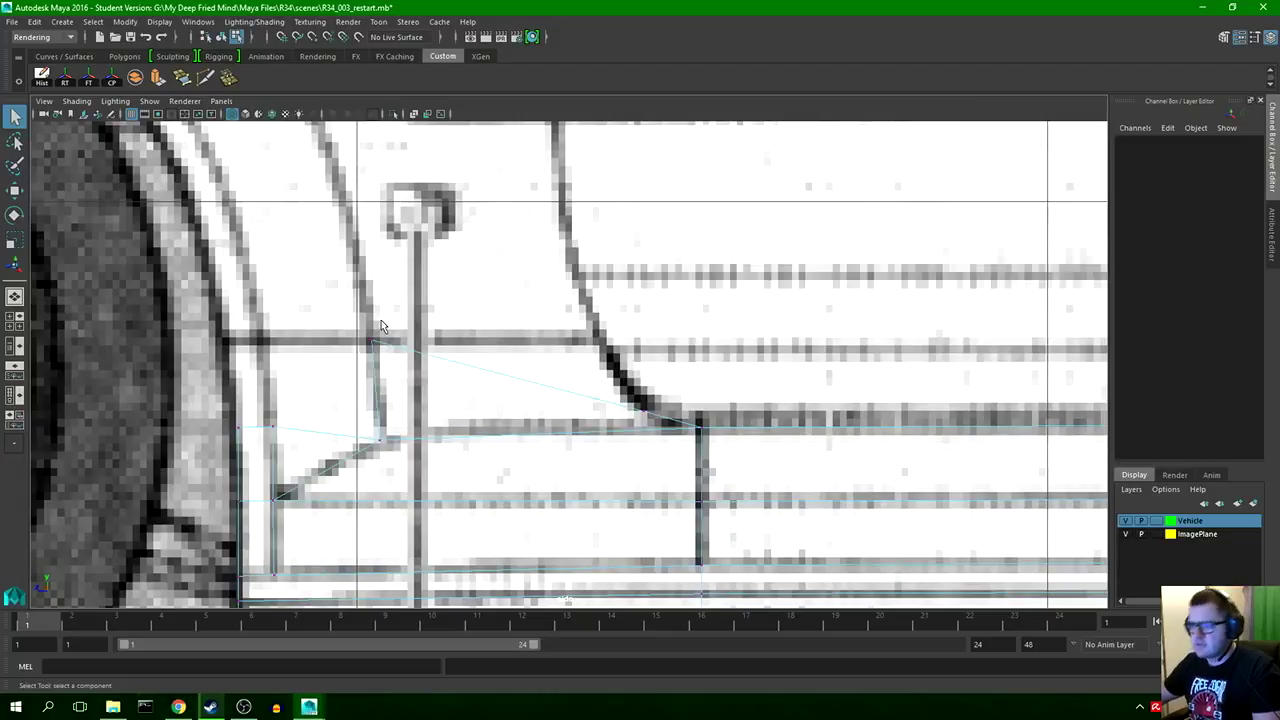
left_click_drag(381, 320, 337, 378)
key("w")
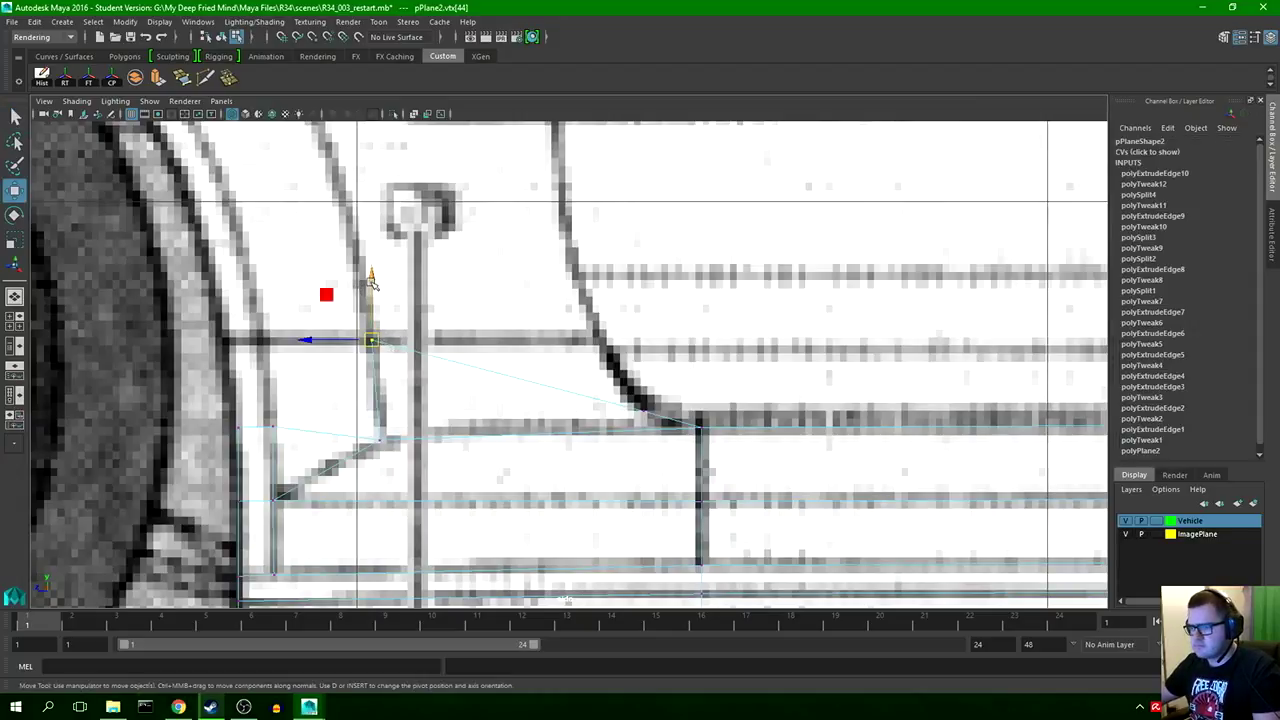
left_click_drag(375, 277, 387, 350)
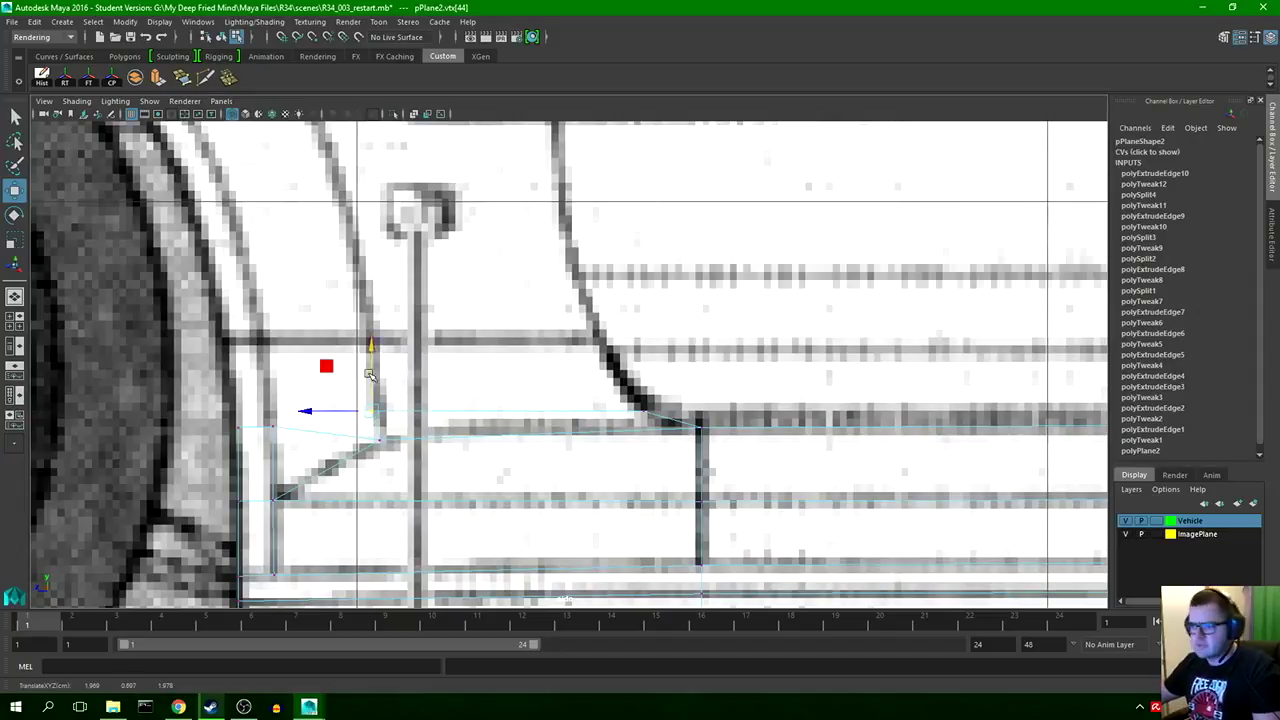
left_click_drag(307, 412, 314, 412)
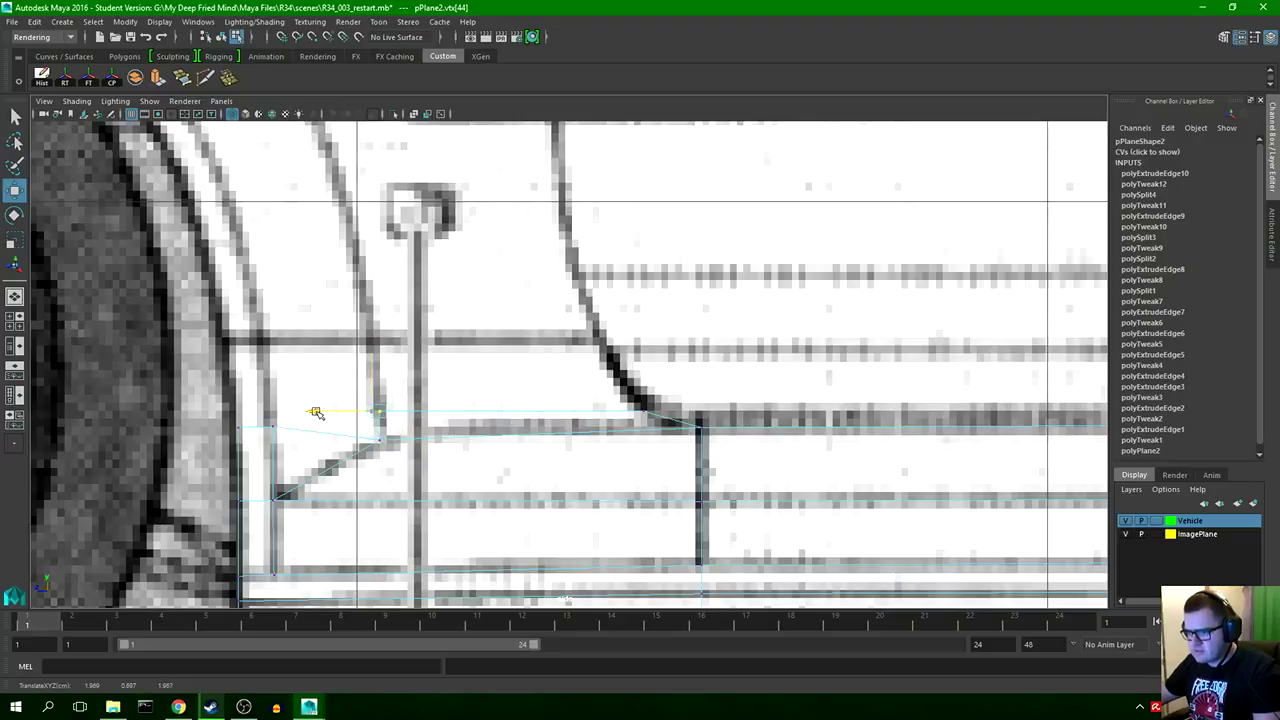
scroll(375, 414, "up", 4)
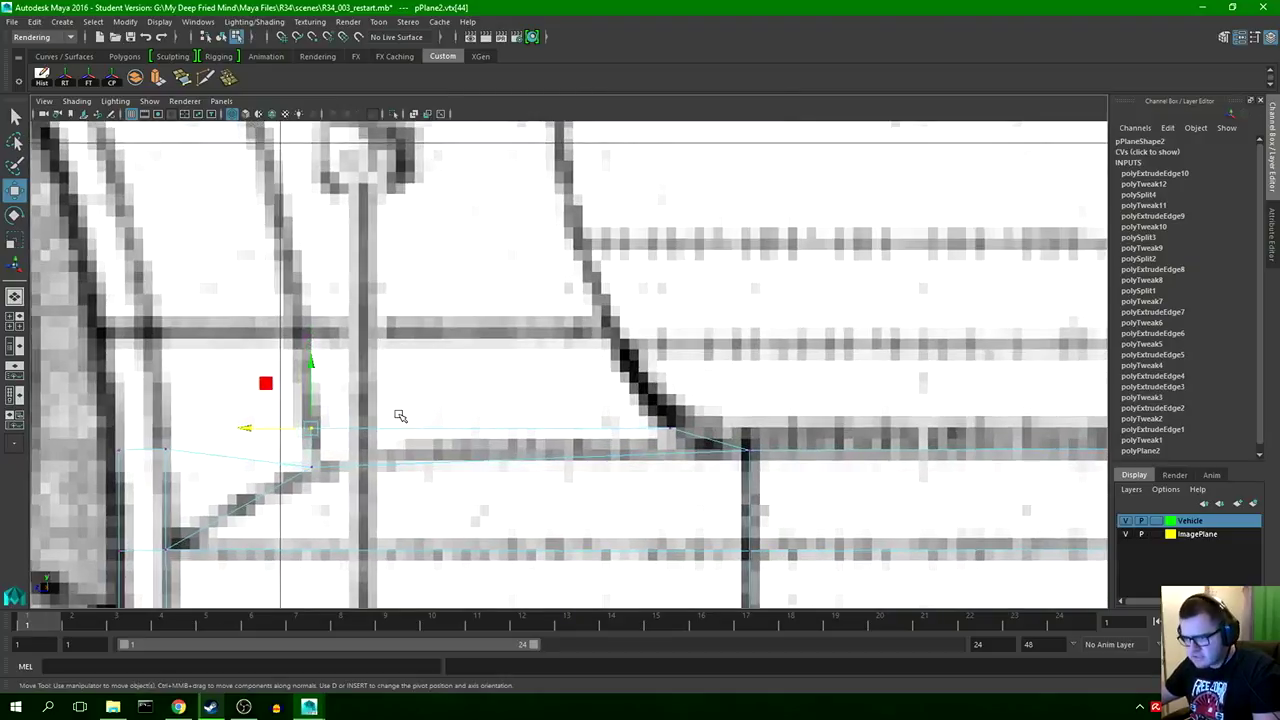
left_click_drag(250, 429, 250, 429)
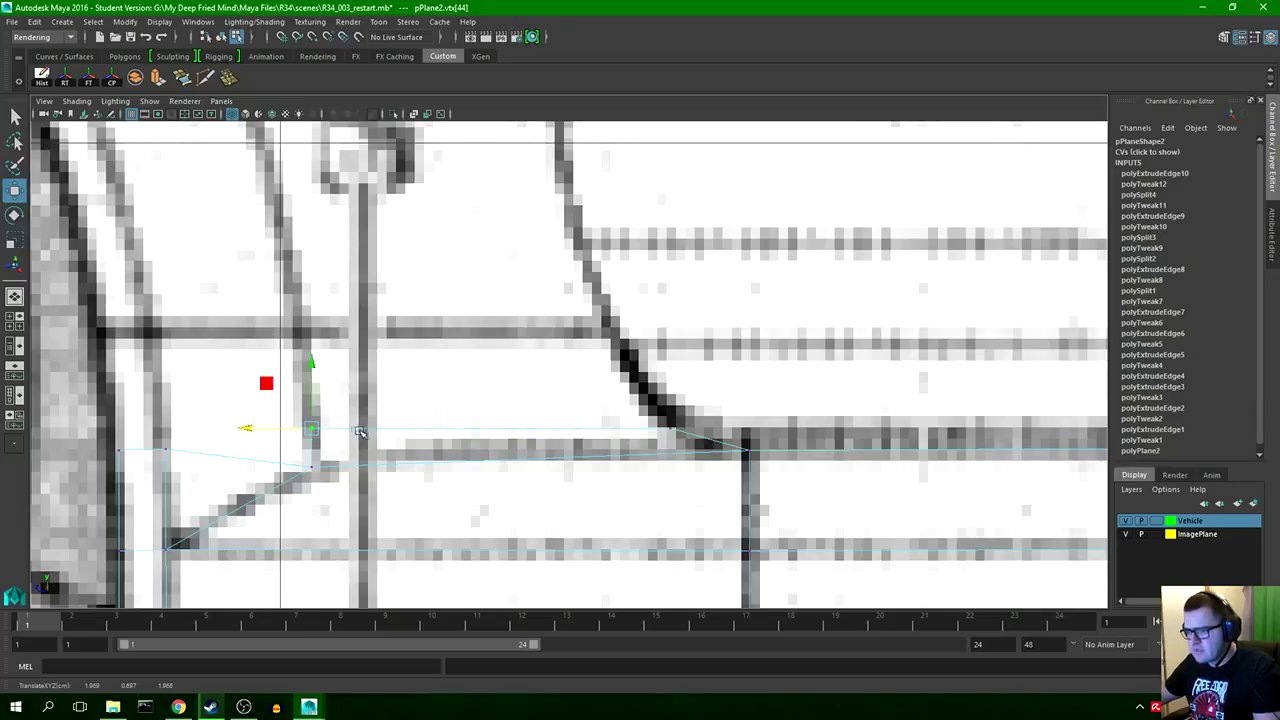
- Fine-tune the vertex at the lower front corner of the door so it sits on the door's curved outline
left_click_drag(649, 416, 685, 435)
left_click_drag(606, 429, 607, 429)
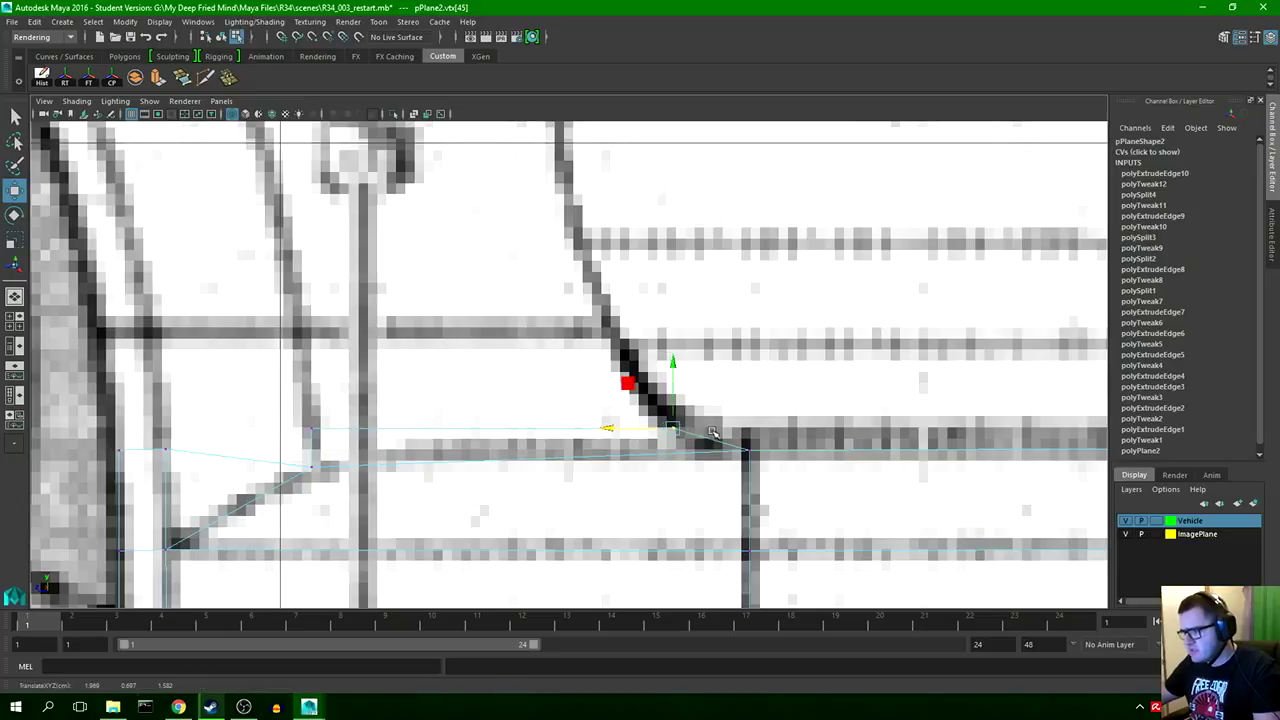
left_click_drag(674, 364, 674, 366)
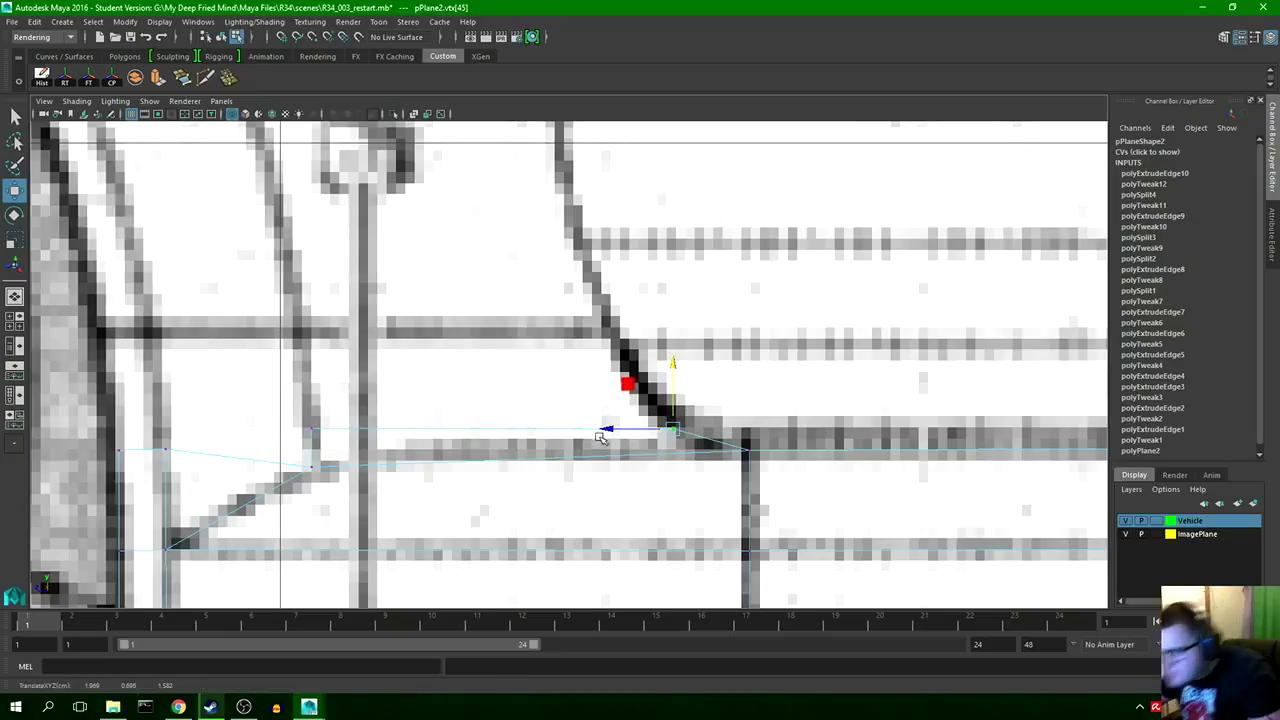
left_click_drag(673, 369, 673, 369)
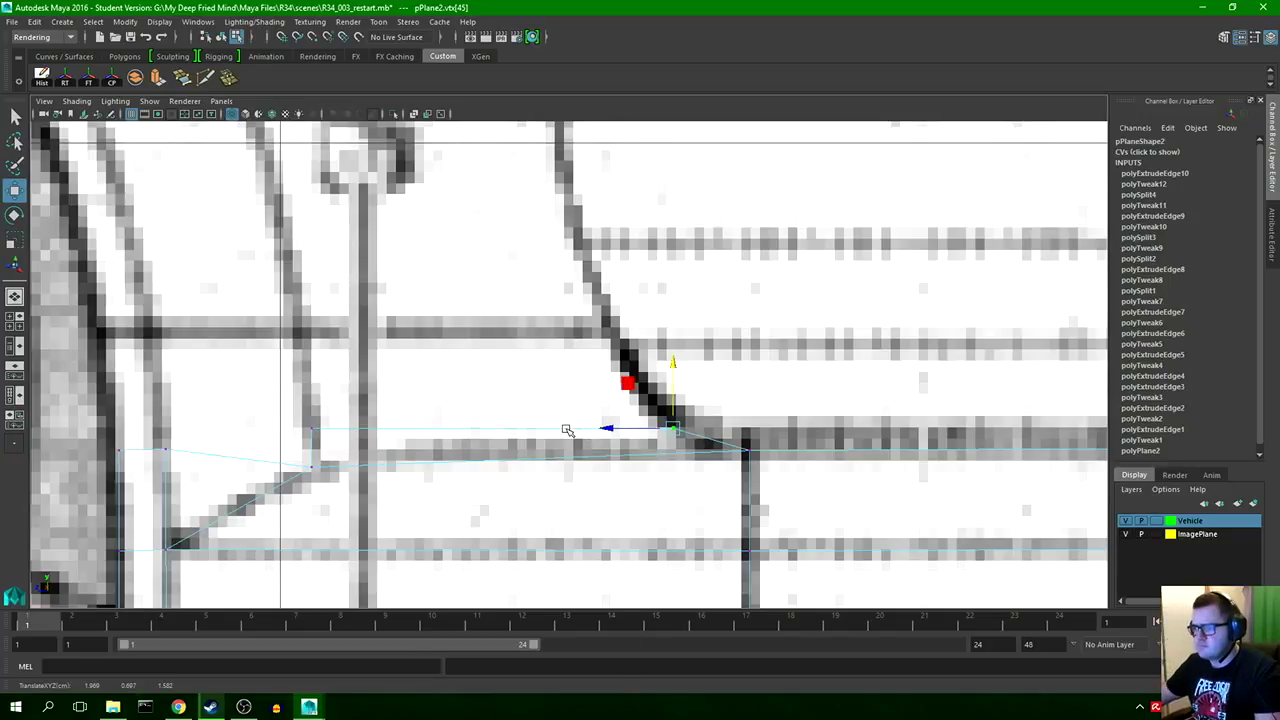
- Extrude the short top edge between fender line and door curve up to the horizontal body line, shifting it slightly toward the fender
right_click_drag(567, 430, 556, 308)
left_click_drag(496, 404, 478, 450)
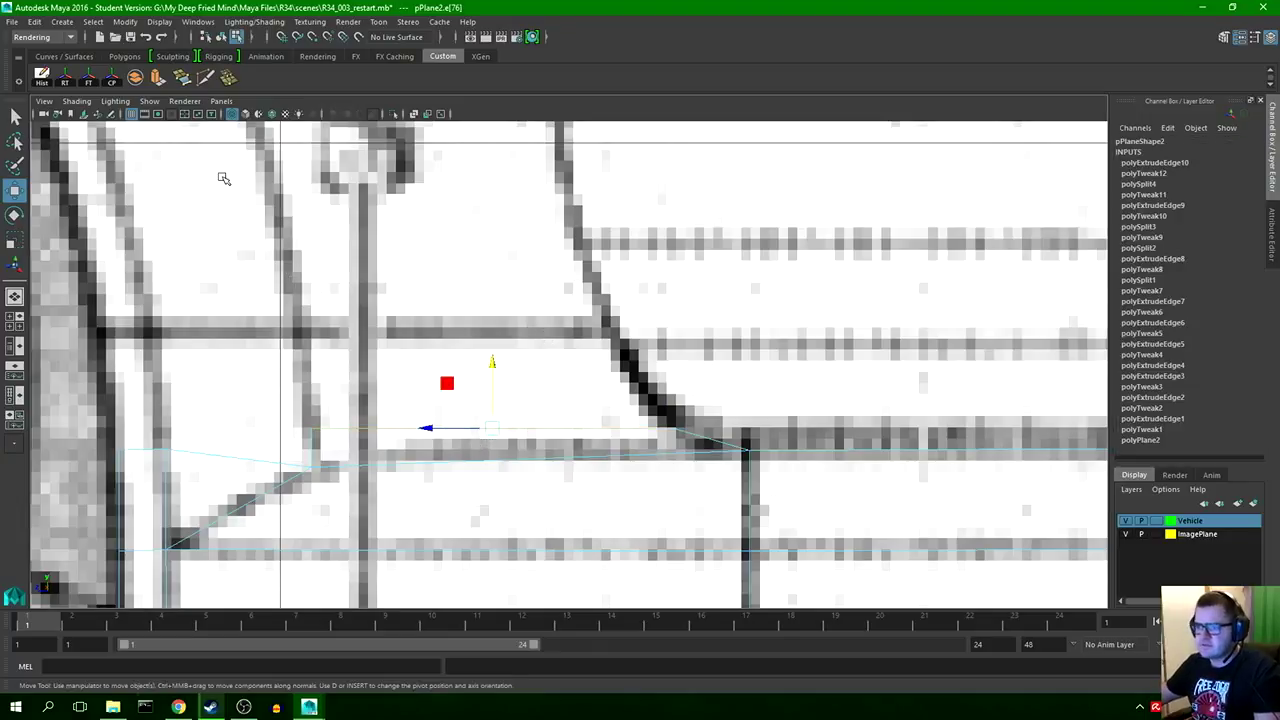
left_click(158, 79)
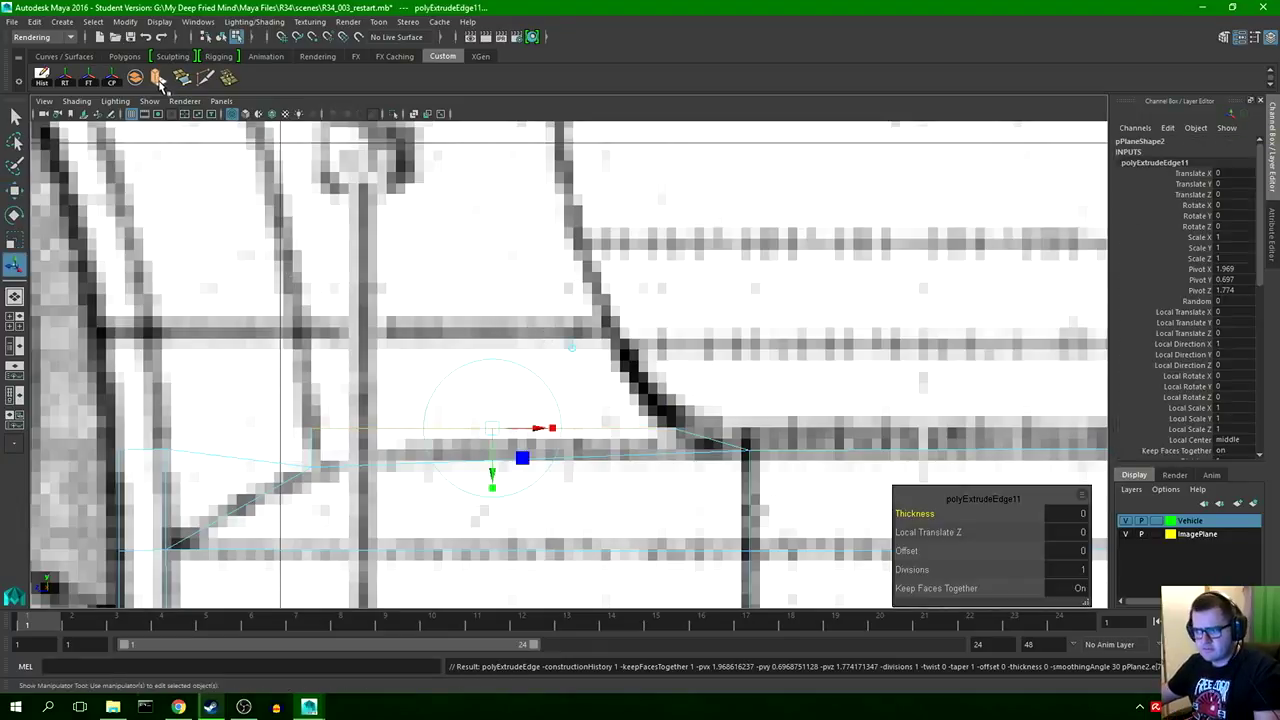
left_click(576, 350)
left_click_drag(497, 400, 487, 293)
left_click_drag(449, 335, 436, 333)
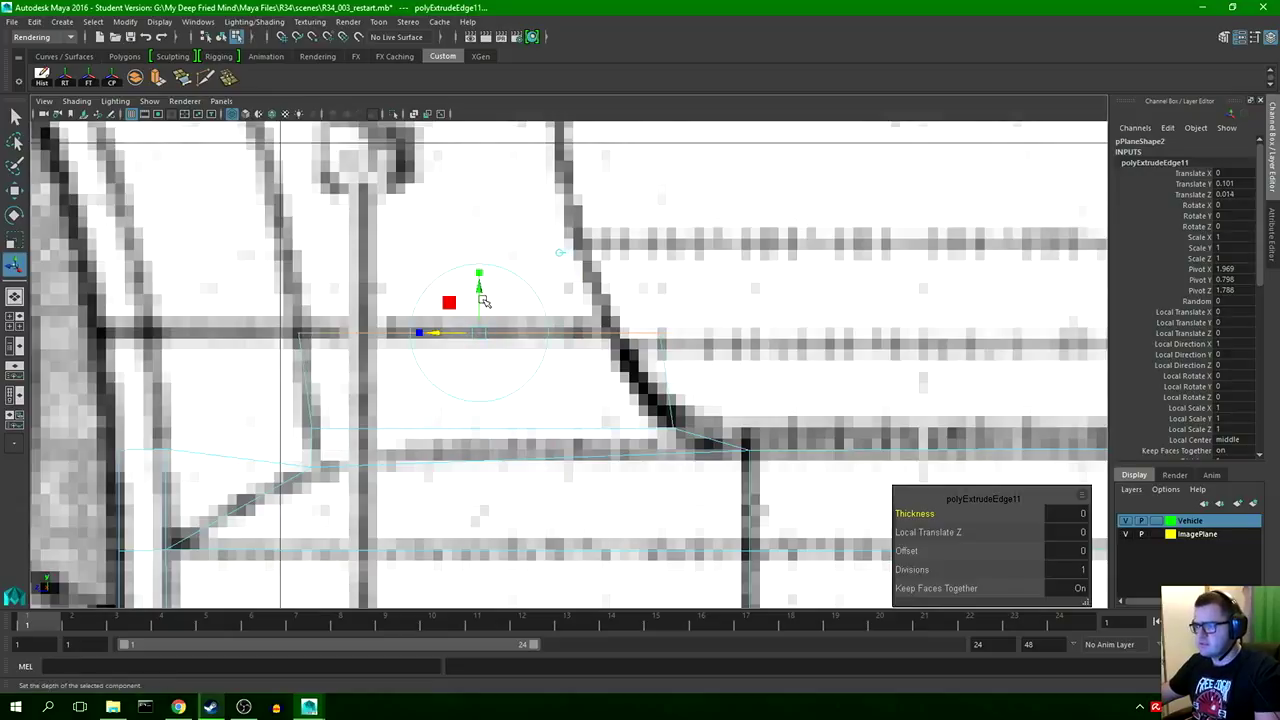
left_click(482, 298)
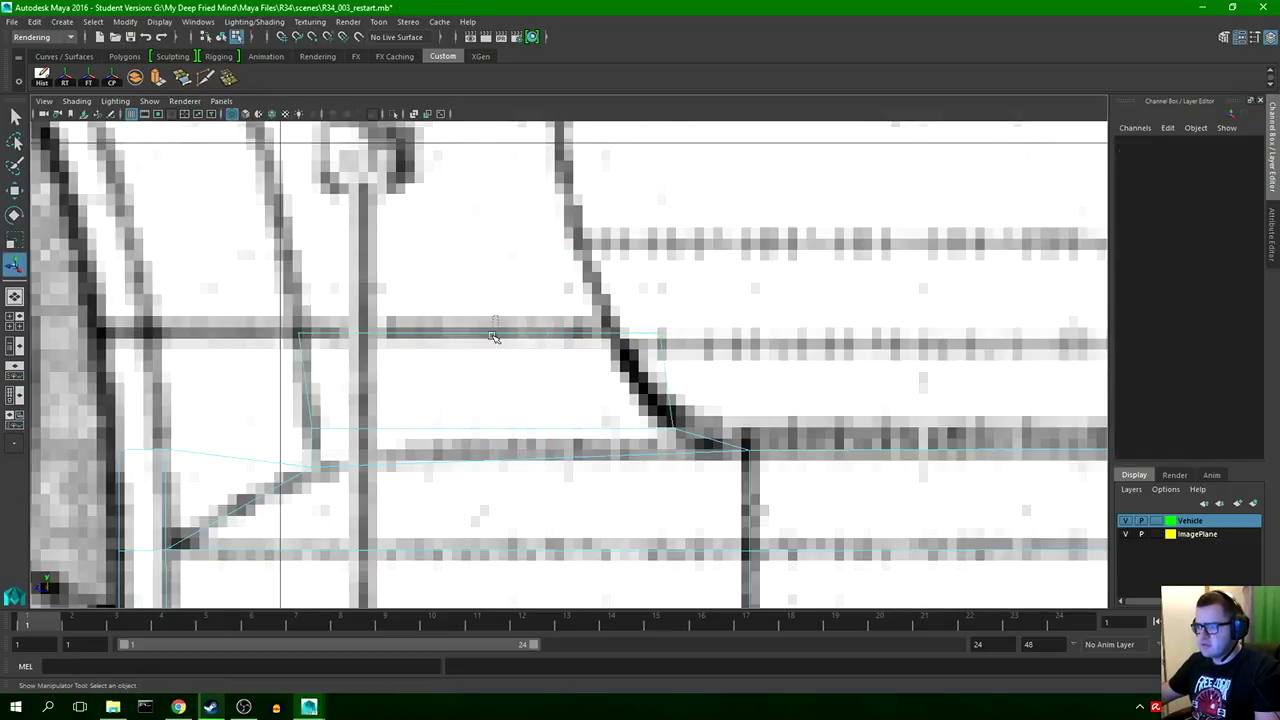
- Move the extruded edge's door-side vertex onto the door curve and fine-tune the vertex below it to follow the same outline
left_click(493, 336)
key("w")
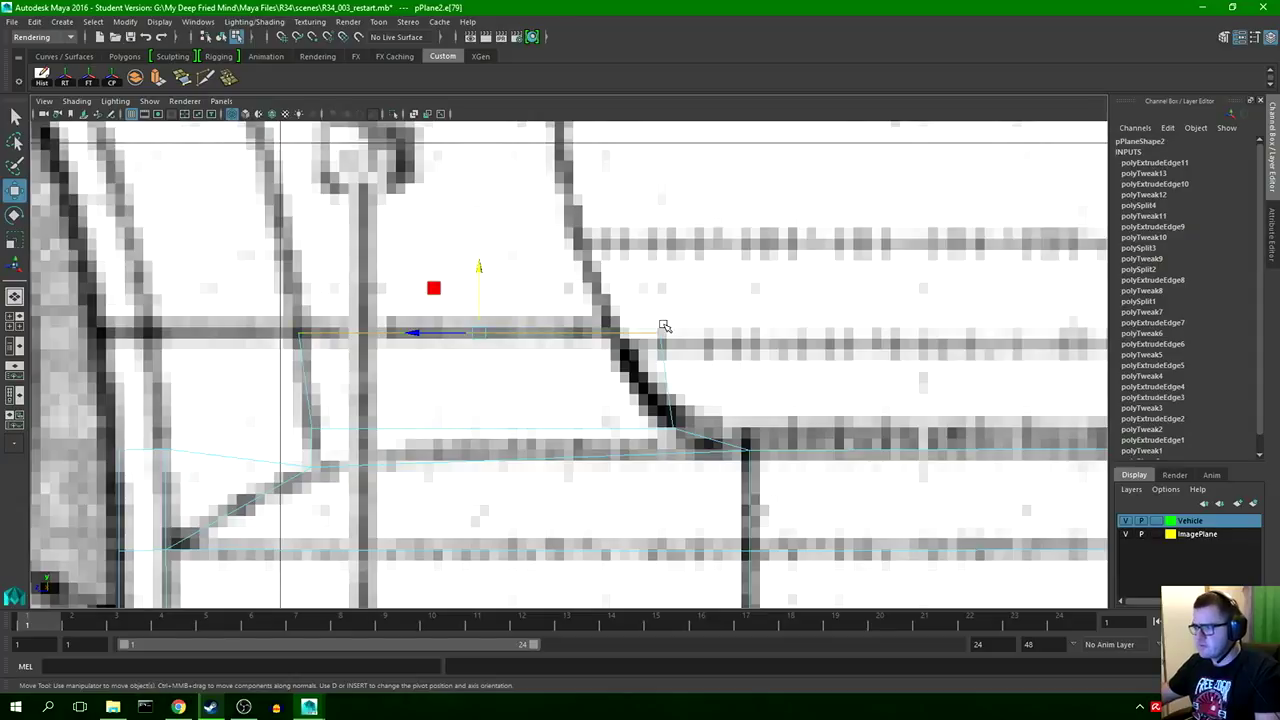
right_click_drag(655, 334, 617, 328)
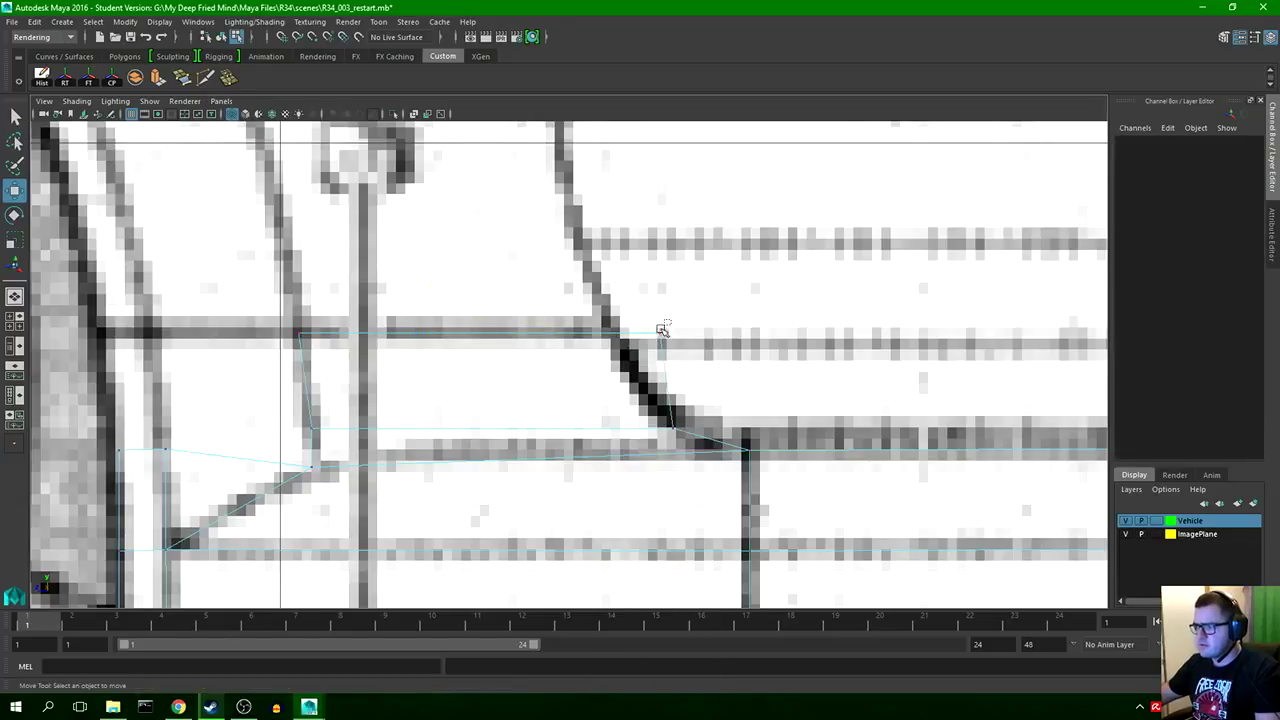
left_click_drag(664, 325, 543, 330)
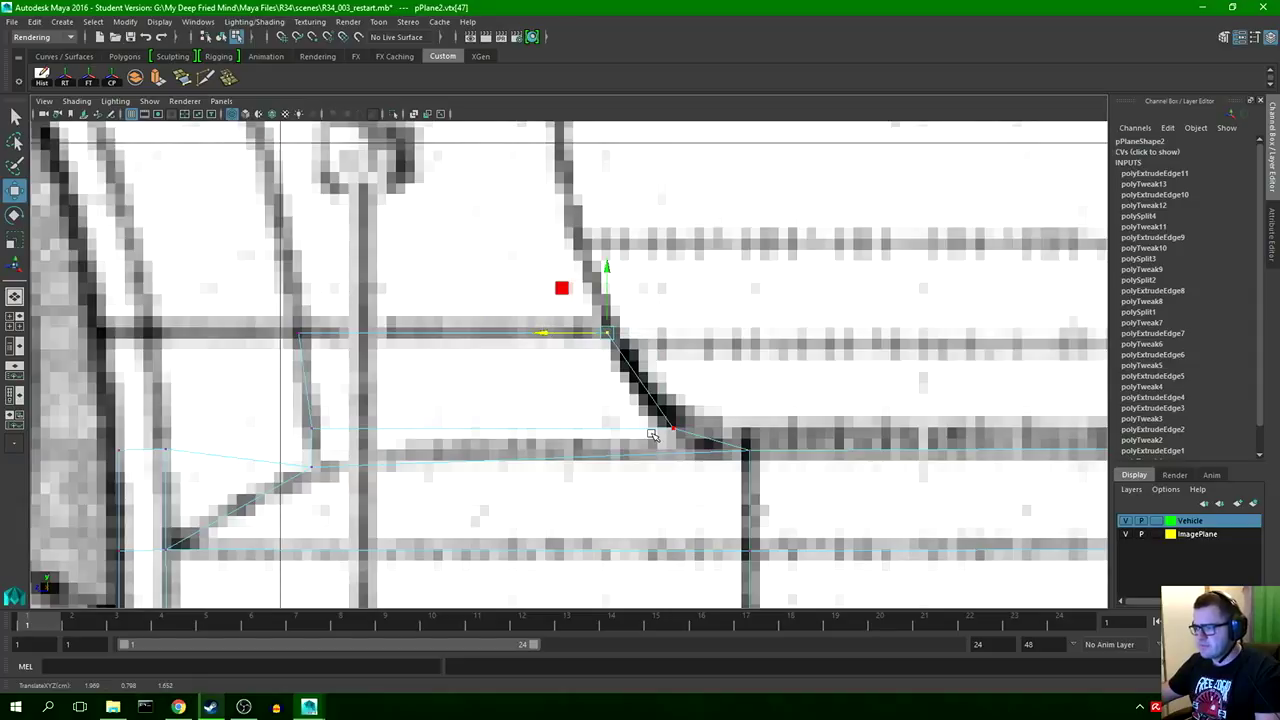
left_click(682, 428)
left_click_drag(610, 428, 616, 428)
left_click_drag(680, 365, 679, 366)
left_click_drag(624, 321, 573, 352)
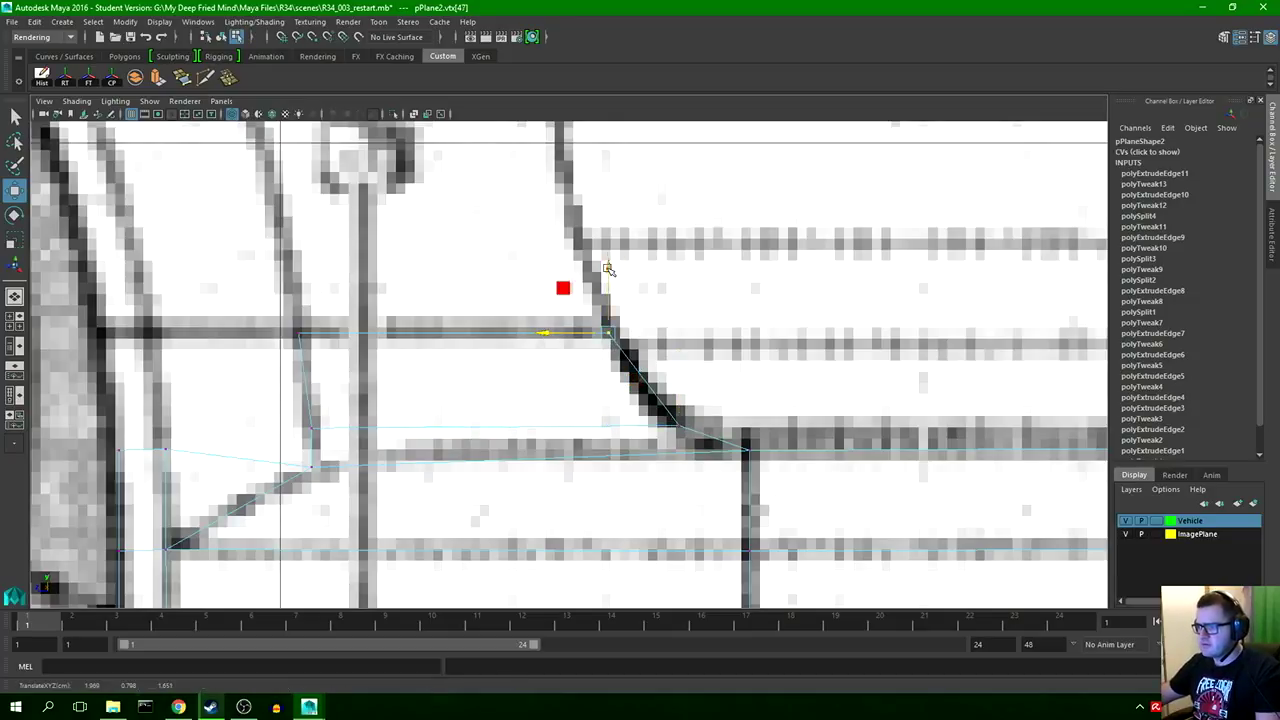
left_click_drag(607, 271, 609, 274)
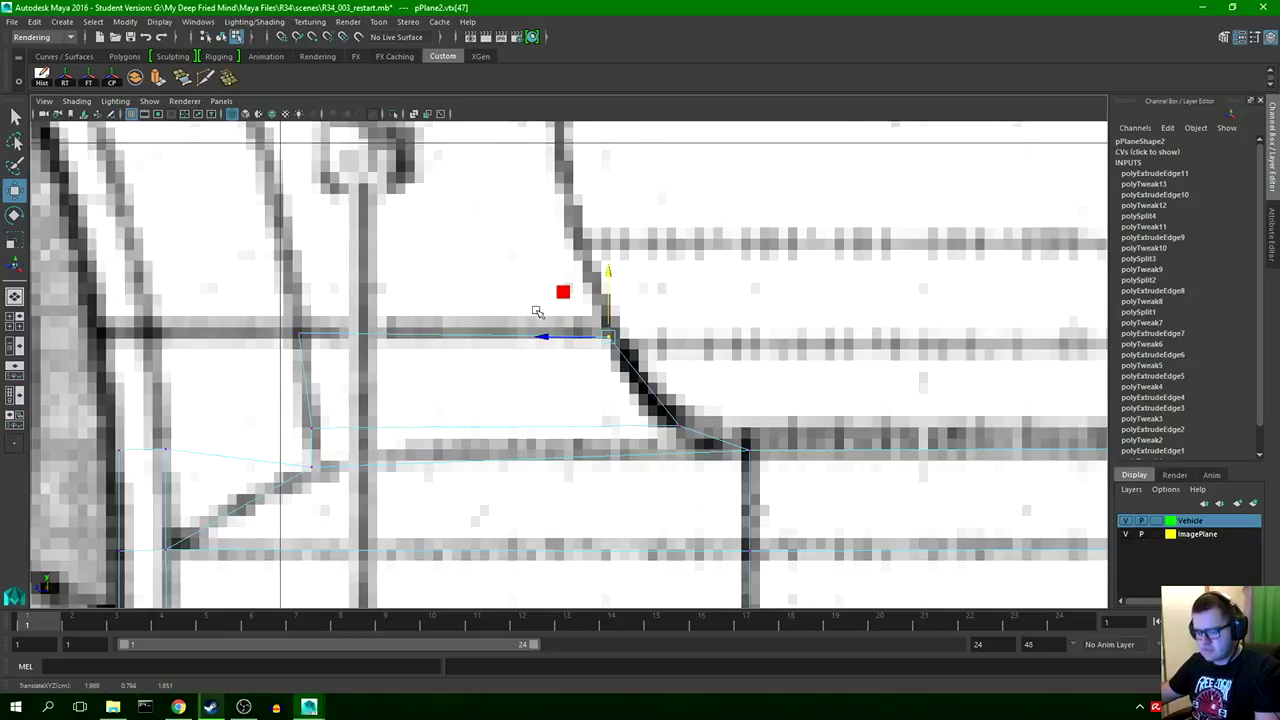
key("ctrl+z")
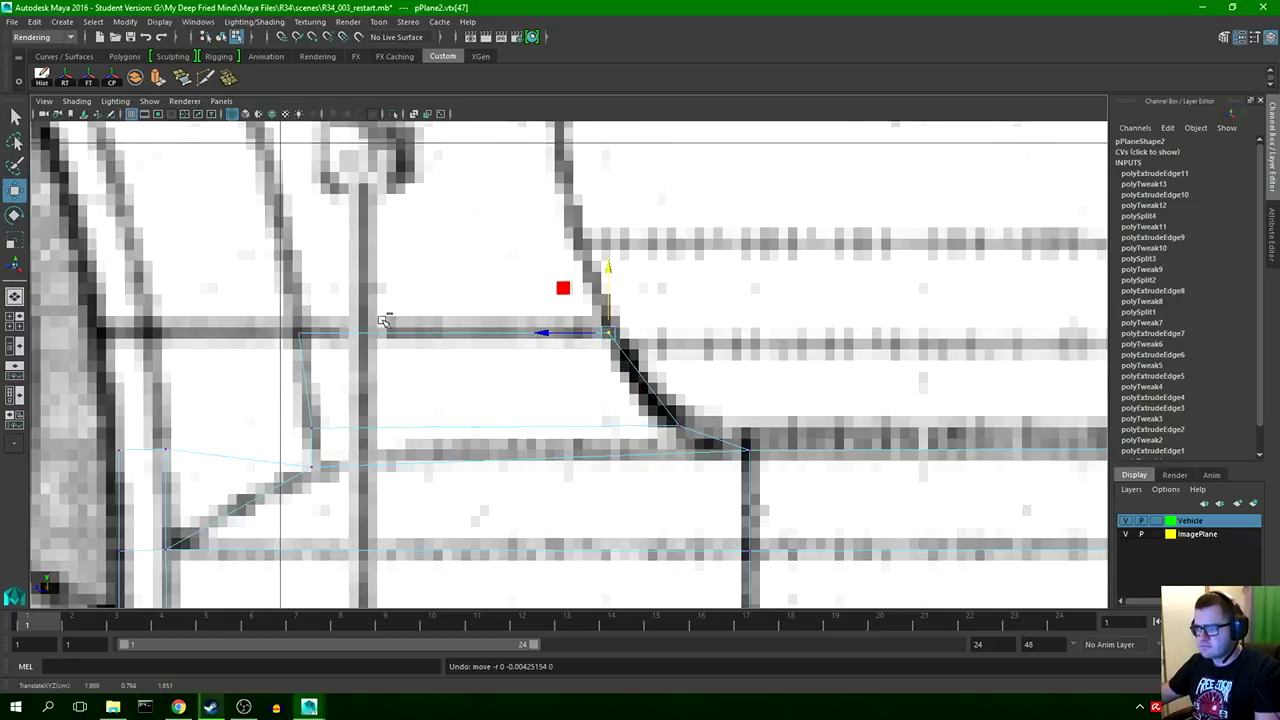
- Lower both top vertices of the extruded face to about halfway between the horizontal body line and the edge below
left_click_drag(271, 317, 622, 346)
left_click_drag(457, 278, 456, 273)
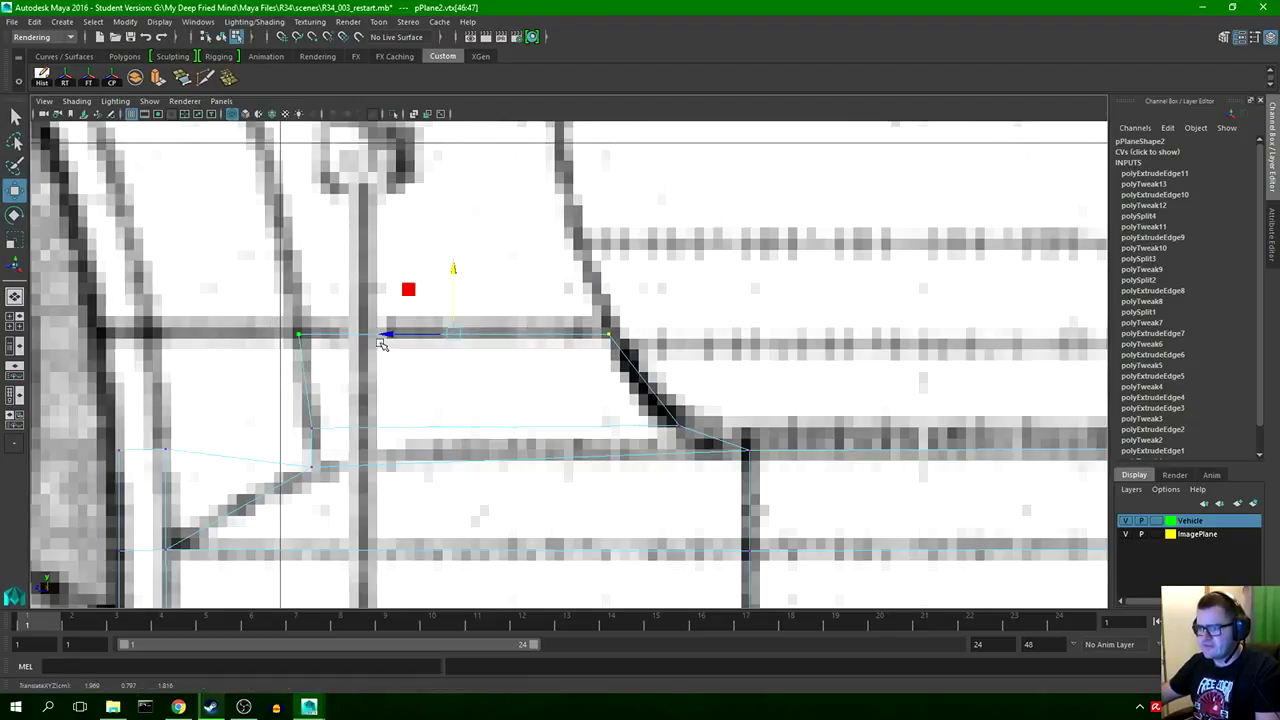
left_click_drag(387, 335, 390, 334)
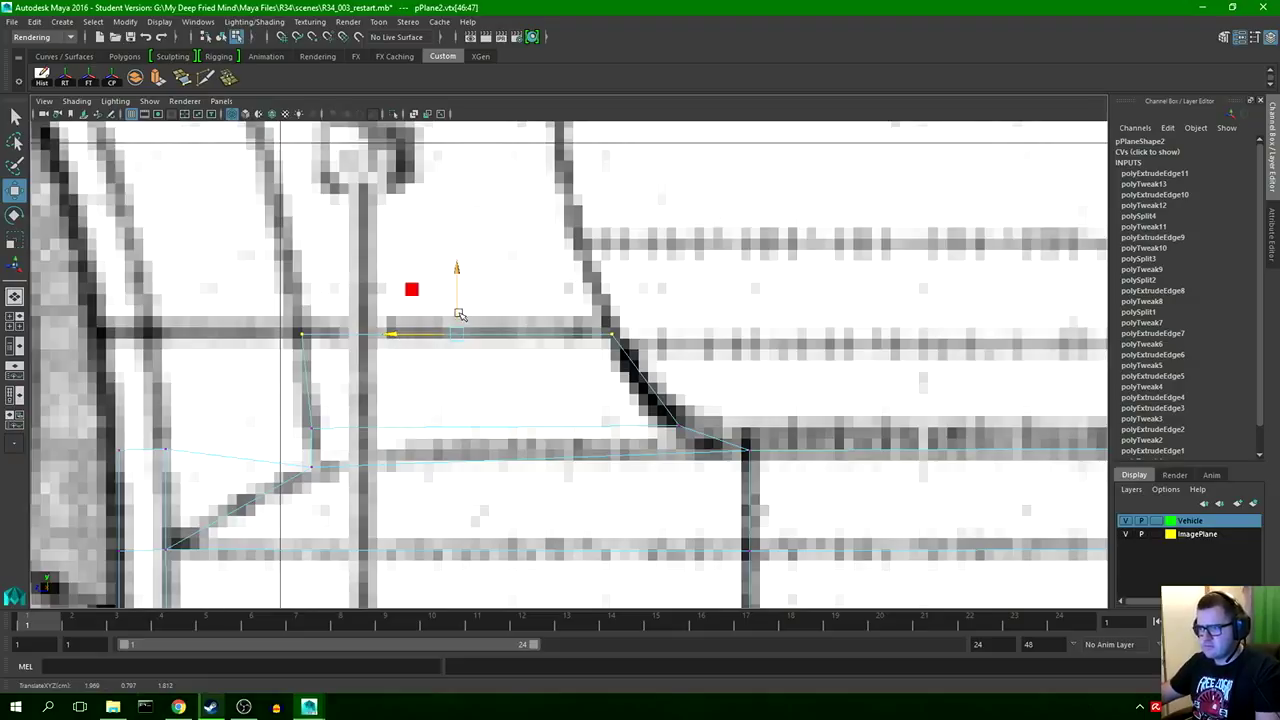
left_click_drag(459, 315, 463, 389)
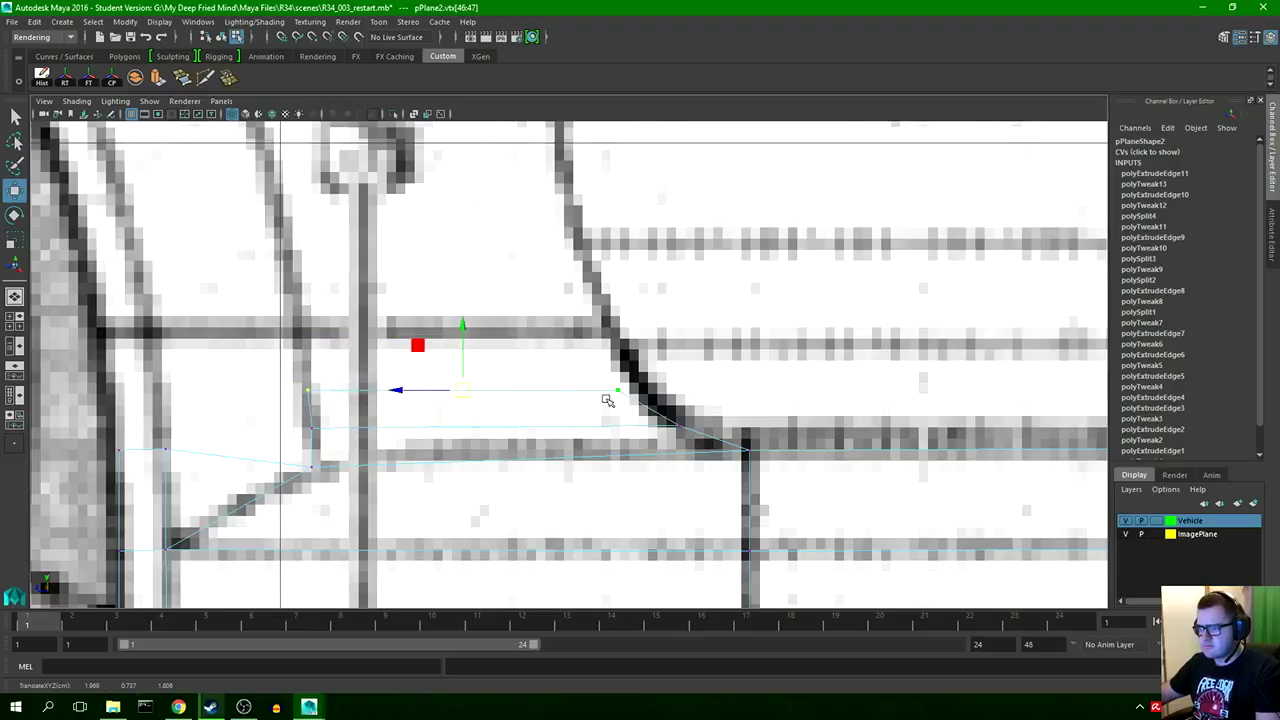
- Align the lowered door-side vertex with the door curve and adjust the fender-side vertices to the fender line
left_click(606, 399)
left_click_drag(554, 391, 581, 391)
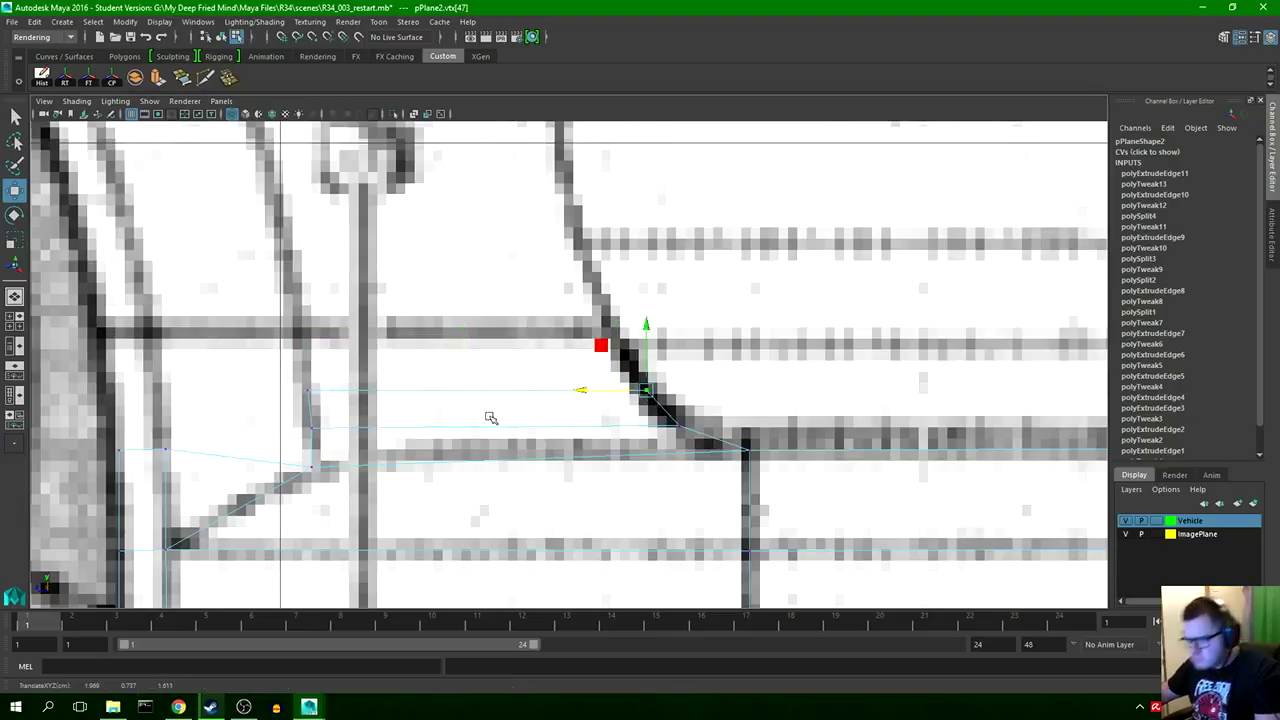
left_click(309, 390)
left_click_drag(248, 392, 244, 428)
left_click(311, 428)
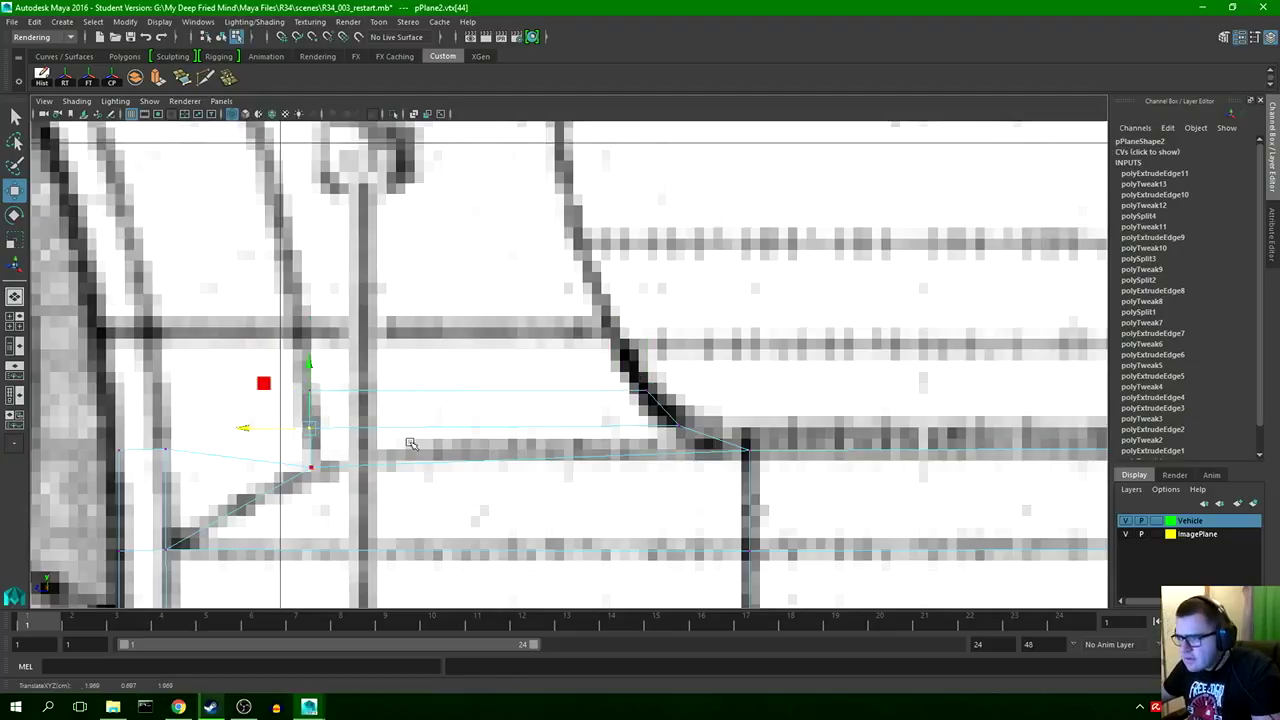
- Extrude the panel's top edge between fender line and door curve up to the horizontal body line, shifting it slightly toward the fender
right_click_drag(536, 392, 532, 432)
left_click_drag(478, 348, 478, 294)
left_click_drag(436, 337, 425, 337)
- Nudge the fender-side vertex below the new edge onto the fender line and the top door-side vertex onto the door curve
right_click_drag(574, 391, 500, 391)
left_click(310, 392)
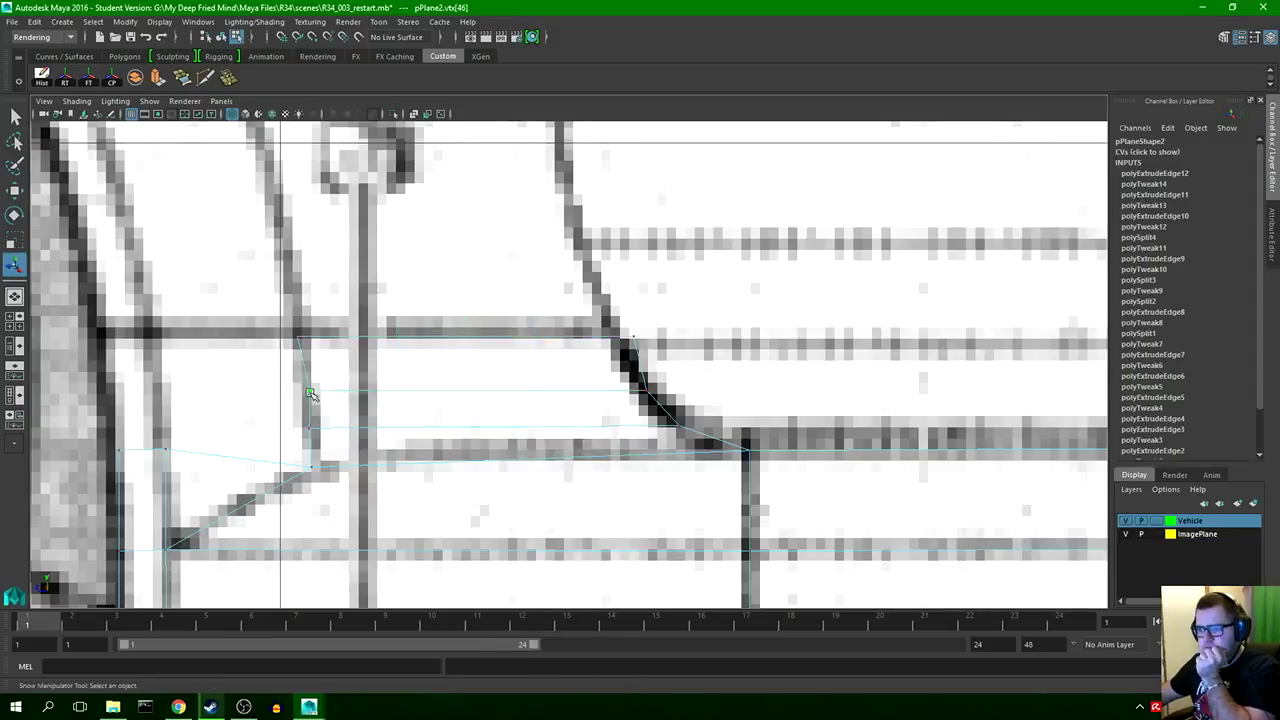
key("w")
left_click_drag(245, 392, 241, 392)
left_click(634, 337)
left_click_drag(572, 337, 548, 337)
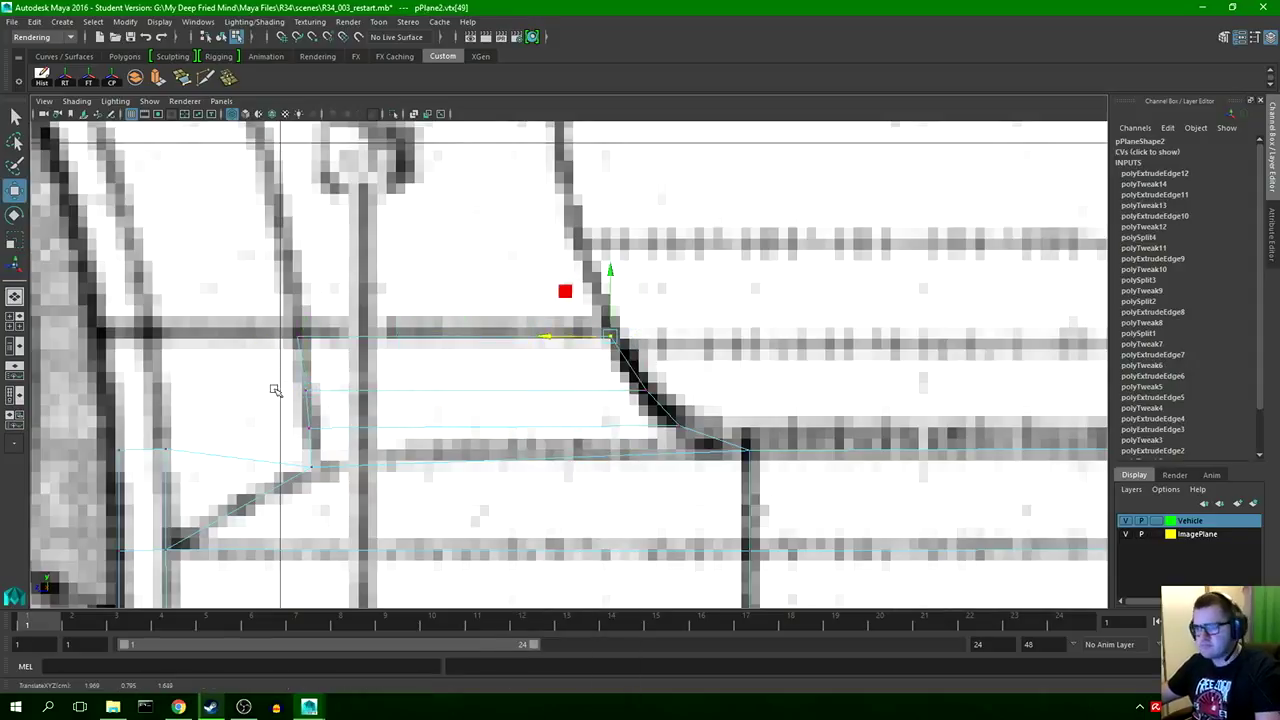
- Raise both top vertices of the panel slightly onto the horizontal body line and save the scene
left_click(297, 339, "shift")
left_click_drag(454, 273, 454, 270)
key("ctrl+s")
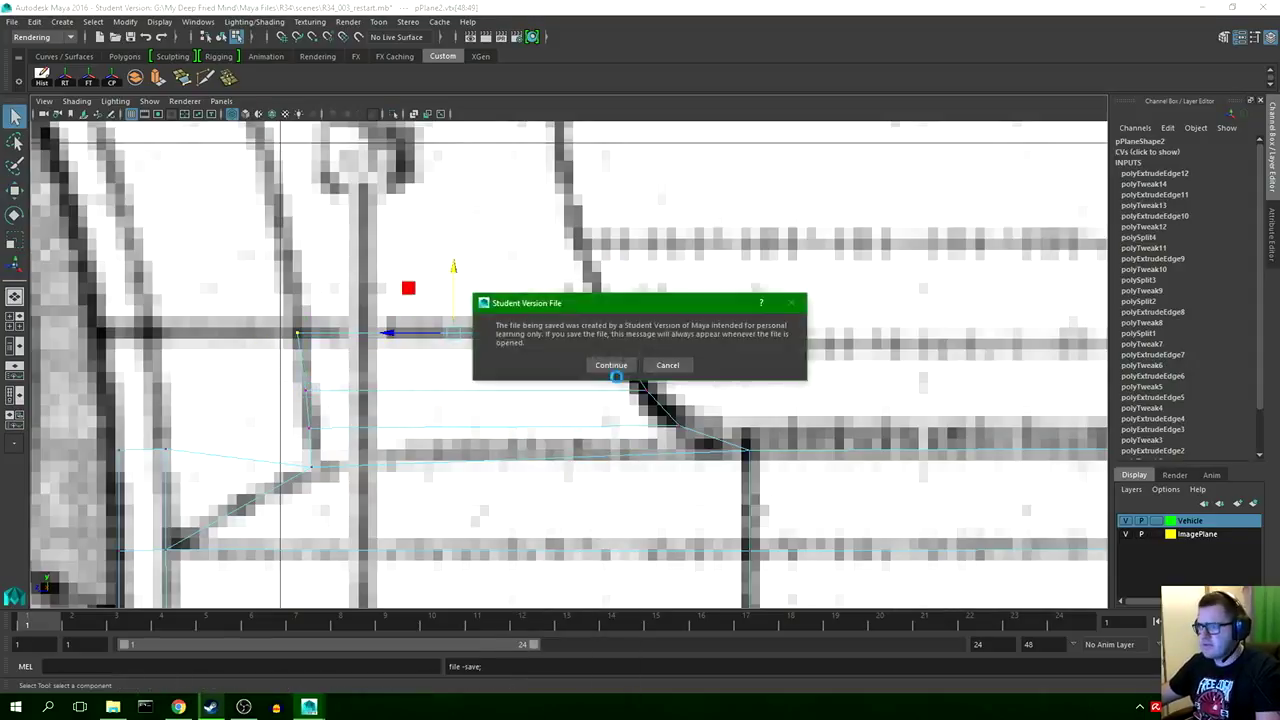
left_click(614, 368)
- Extrude the top edge of the narrow wheel-arch strip to about halfway toward the horizontal body line, widening and shifting it slightly toward the wheel
right_click_drag(143, 334, 143, 298)
left_click(142, 449)
left_click(158, 78)
left_click_drag(143, 405, 143, 288)
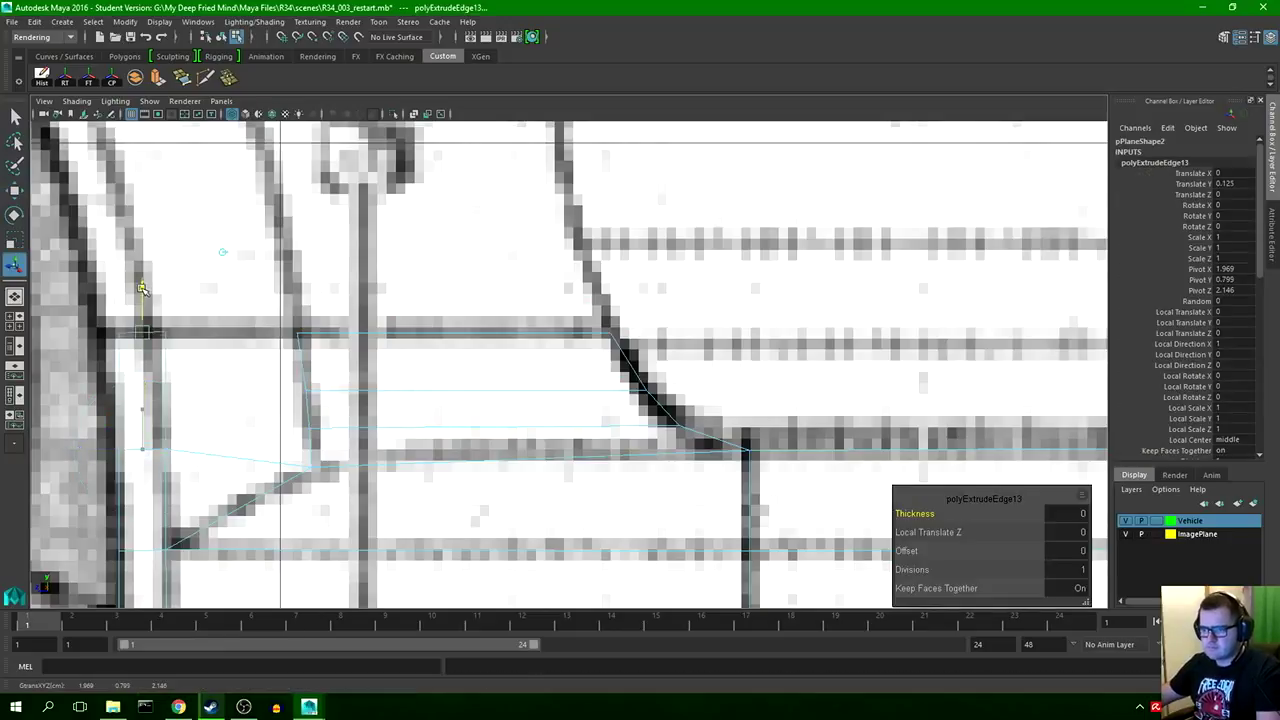
left_click_drag(98, 332, 80, 332)
left_click_drag(125, 289, 125, 351)
left_click_drag(80, 394, 97, 394)
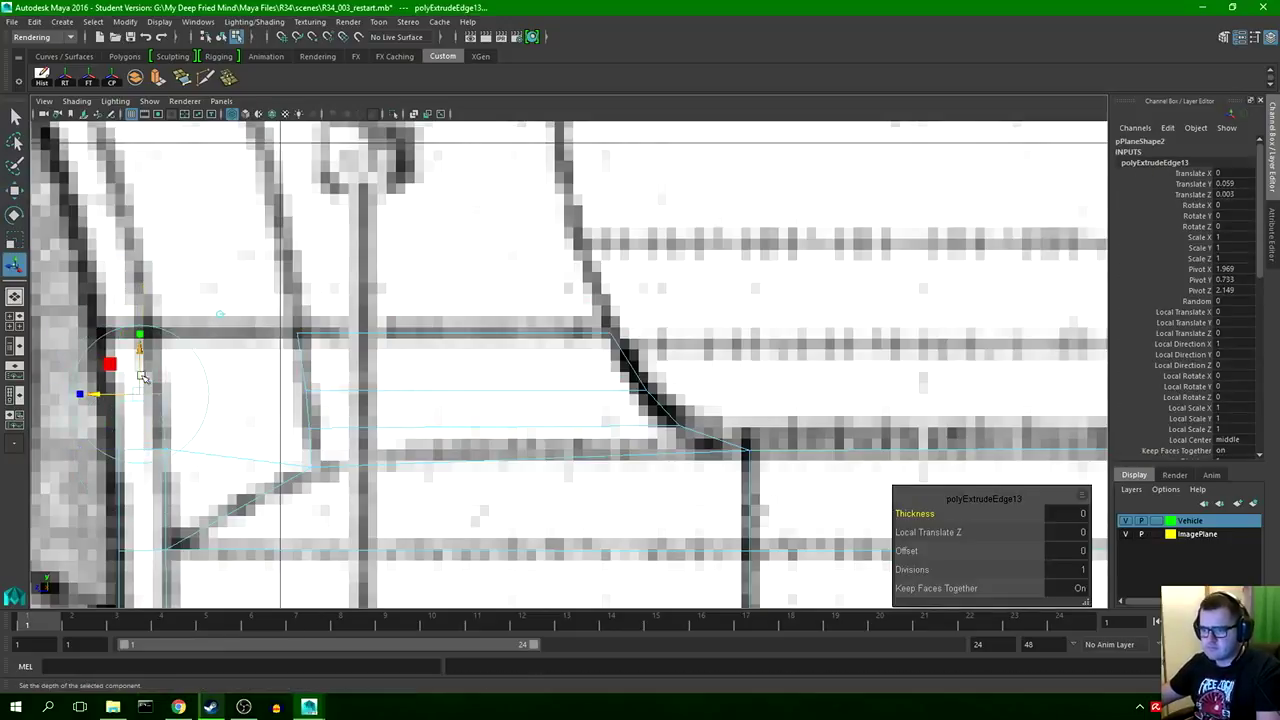
left_click_drag(141, 353, 141, 346)
left_click_drag(81, 387, 77, 387)
left_click_drag(95, 387, 89, 387)
left_click_drag(191, 404, 186, 418)
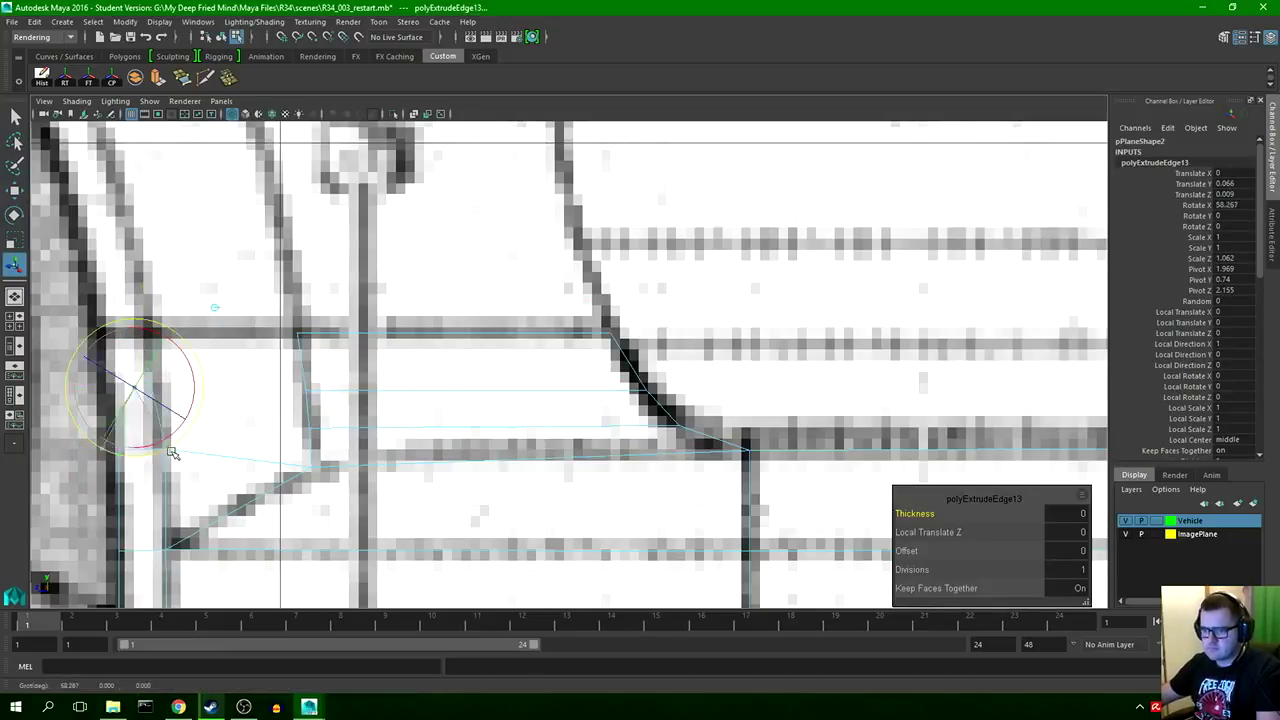
key("ctrl+z")
- Fit the strip's upper vertices individually to the two wheel-arch lines of the blueprint
right_click_drag(168, 475, 116, 469)
key("r")
key("w")
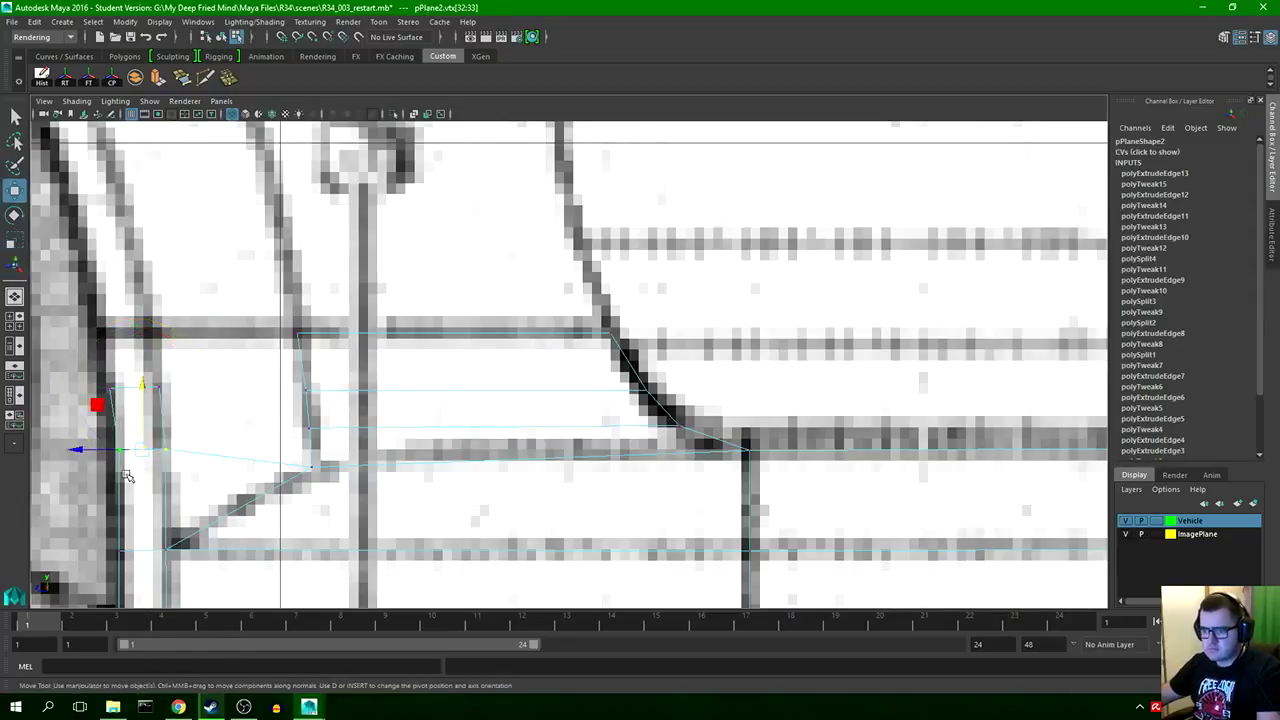
left_click_drag(127, 474, 104, 436)
left_click_drag(57, 451, 50, 452)
mouse_move(94, 406)
left_mouse_down()
mouse_move(174, 371)
mouse_move(96, 402)
left_mouse_up()
left_click_drag(47, 388, 43, 389)
left_click_drag(167, 376, 149, 402)
left_click_drag(159, 324, 160, 324)
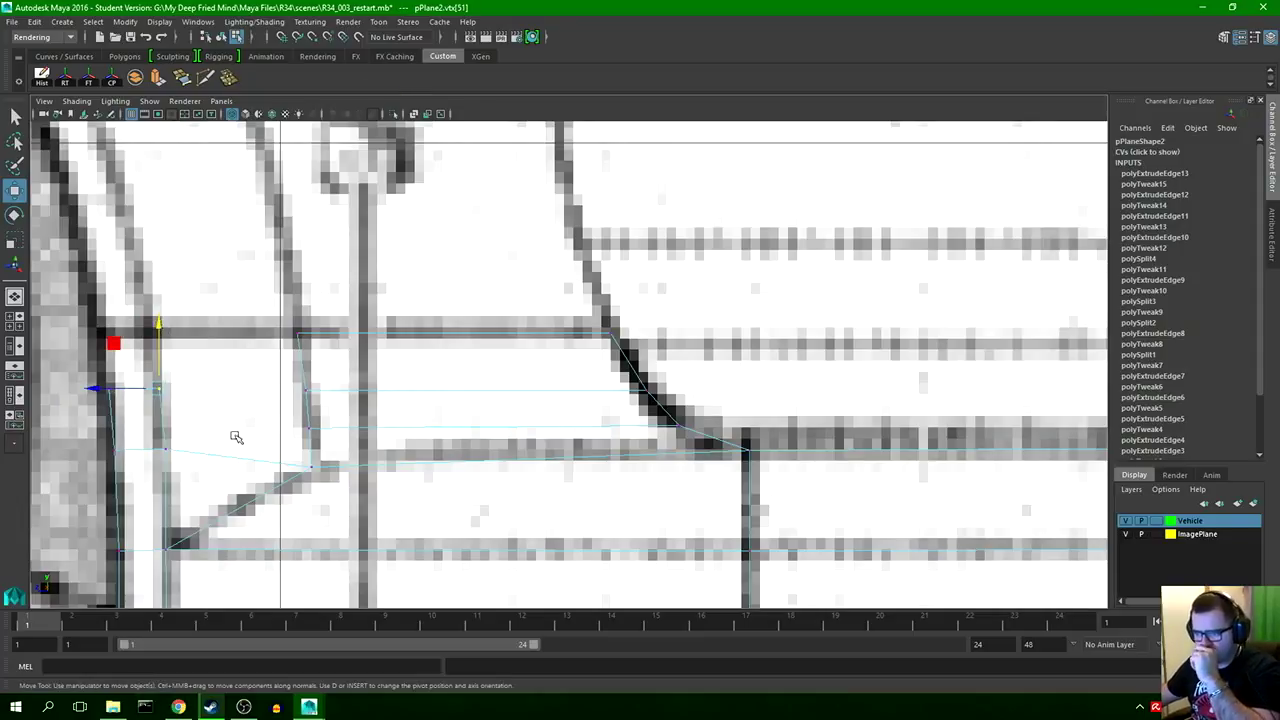
- Extrude the sloped edge between the wheel-arch strip and the fender line a short distance upward and narrow it
right_click_drag(237, 437, 236, 412)
left_click(238, 458)
left_click(158, 77)
left_click(318, 379)
left_click_drag(239, 416, 239, 385)
left_click_drag(184, 427, 196, 427)
- Move the extruded sloped edge's fender-side vertex toward the wheel, clear of the fender line
scroll(200, 430, "up", 5)
middle_click_drag(205, 465, 494, 343, "alt")
scroll(540, 367, "up", 4)
left_click(542, 366)
key("w")
scroll(502, 361, "up", 5)
left_click_drag(467, 366, 391, 364)
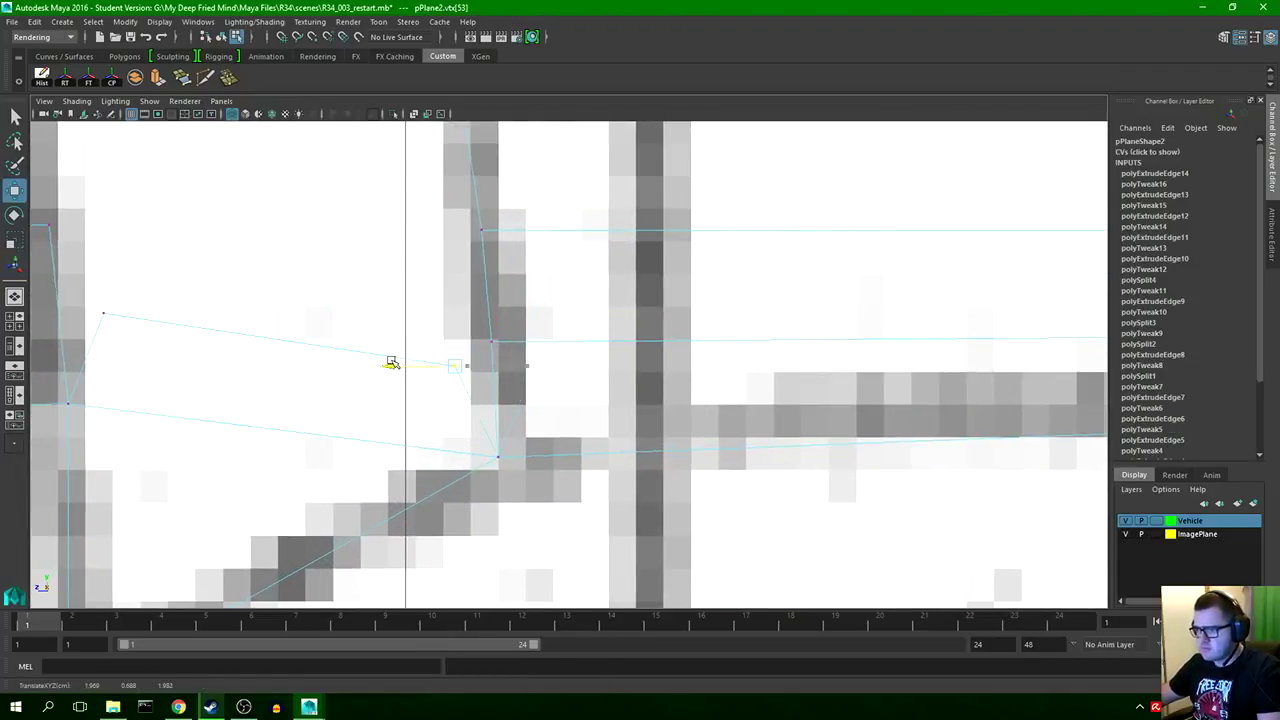
middle_click_drag(495, 341, 492, 342)
left_click(495, 343)
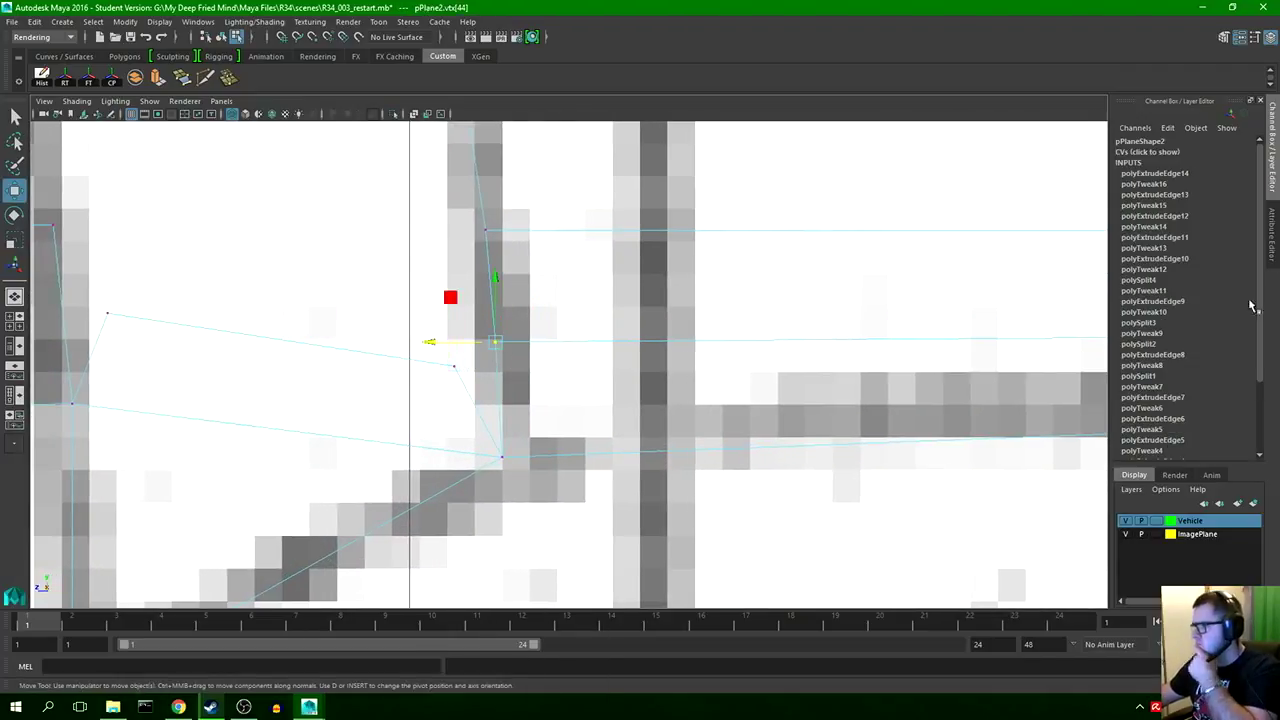
left_click(1272, 236)
left_click(1272, 146)
key("ctrl+z")
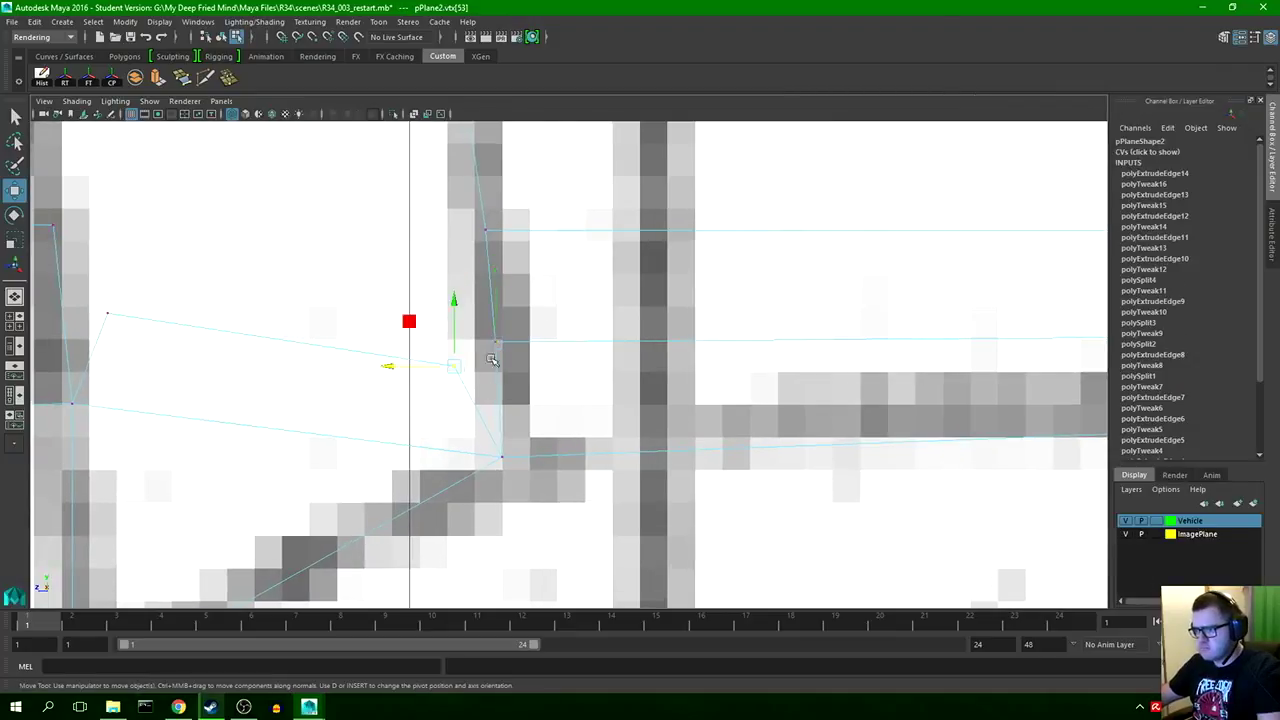
- Move the sloped edge's fender-side vertex back and up, close to the first panel vertex above the fender line's lower corner
middle_click_drag(502, 349, 485, 345)
left_click_drag(372, 362, 425, 363)
scroll(427, 363, "up", 5)
middle_click_drag(427, 363, 491, 371, "alt")
scroll(491, 371, "up", 3)
left_click_drag(482, 335, 488, 277)
scroll(495, 342, "up", 8)
middle_click_drag(432, 310, 566, 377, "alt")
key("r")
key("w")
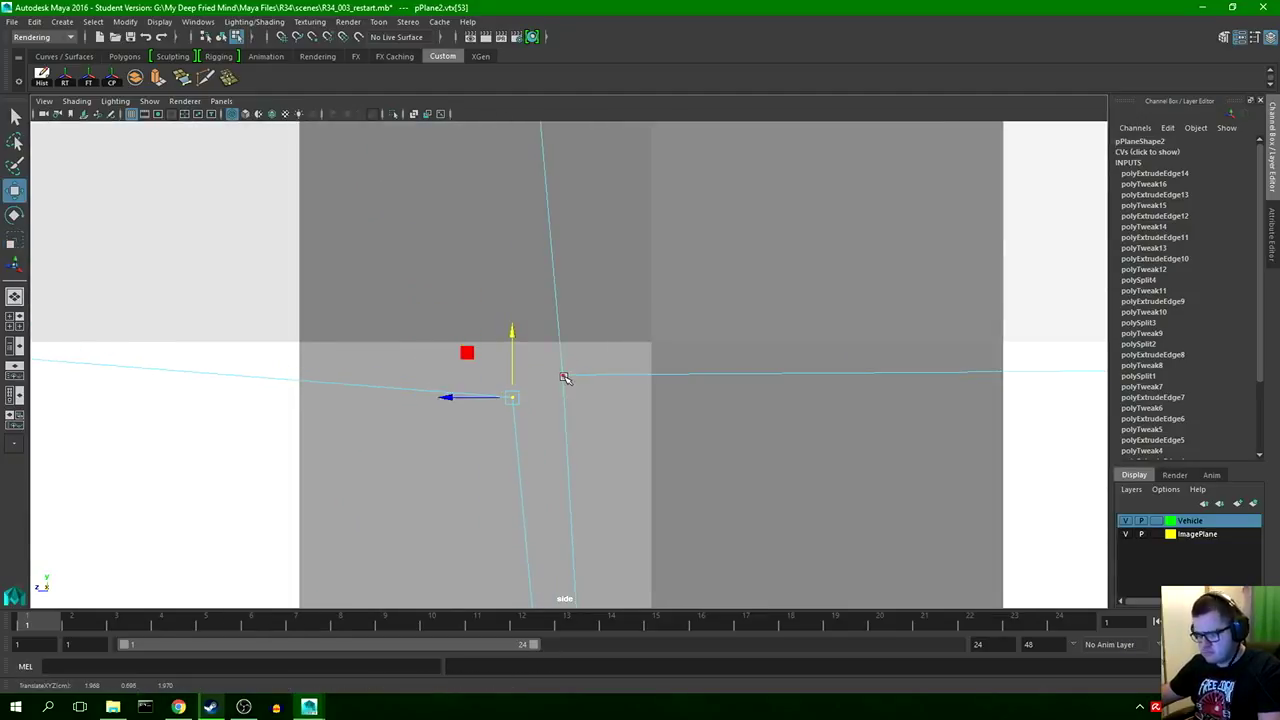
- Fine-tune the moved vertex until it overlaps the neighbouring fender-line vertex
key("a")
key("f")
scroll(529, 370, "down", 3)
scroll(530, 370, "up", 10)
left_click_drag(571, 364, 686, 308)
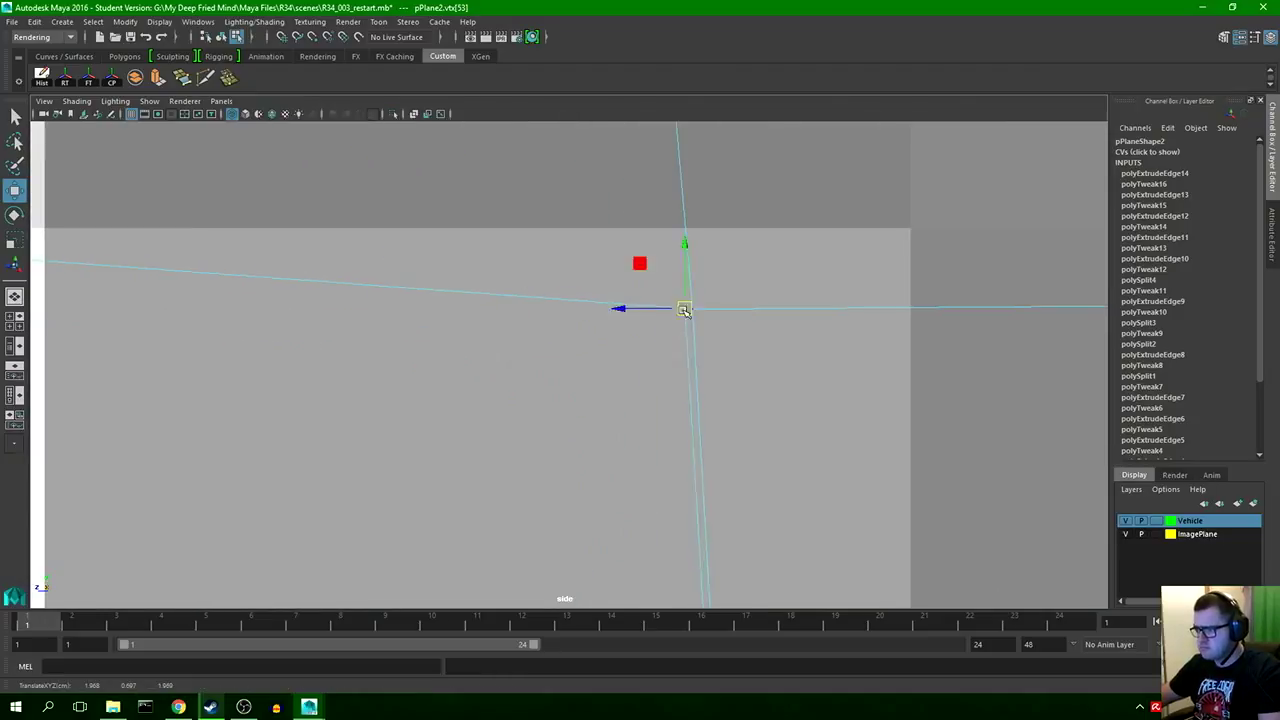
middle_click_drag(686, 308, 540, 368, "alt")
scroll(540, 368, "up", 6)
middle_click_drag(408, 377, 450, 436, "alt")
left_click_drag(375, 393, 389, 394)
left_click_drag(456, 327, 457, 331)
left_click_drag(457, 394, 453, 391)
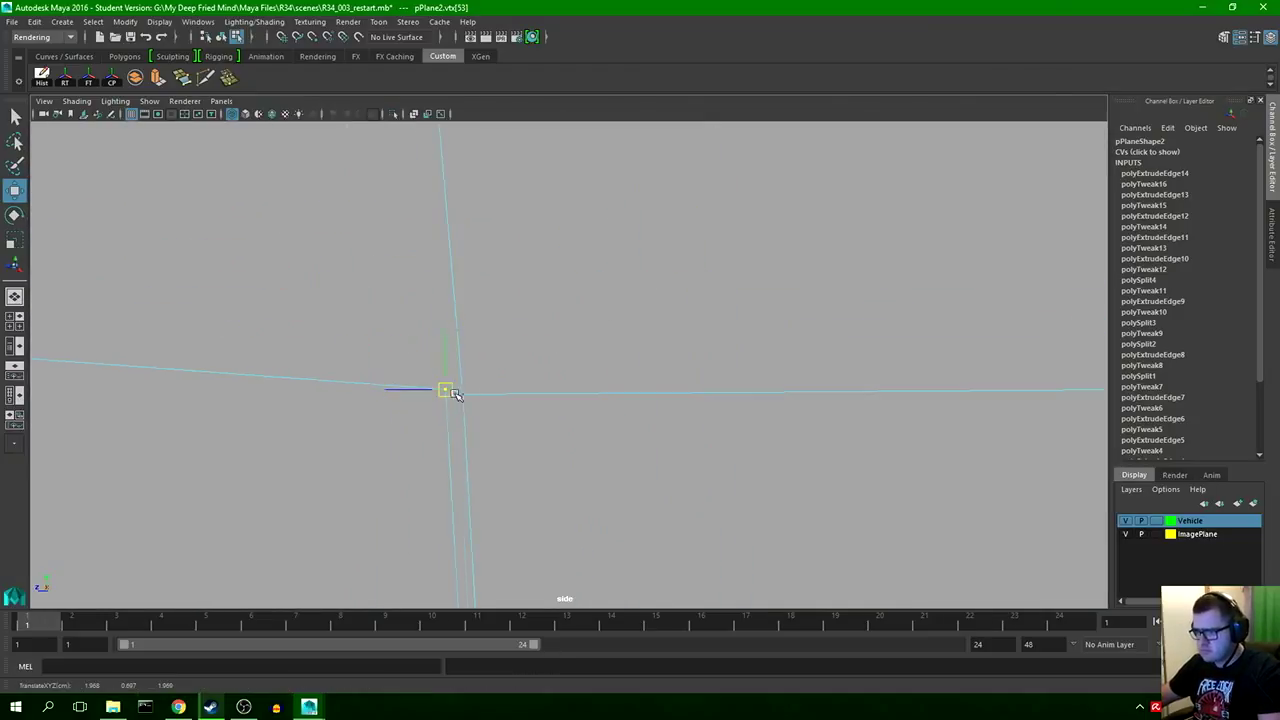
key("ctrl+z")
left_click_drag(455, 336, 456, 340)
mouse_move(389, 396)
left_mouse_down()
mouse_move(526, 434)
mouse_move(414, 394)
left_mouse_up()
- Merge the two overlapping vertices on the fender line
key("q")
left_click(231, 79)
key("w")
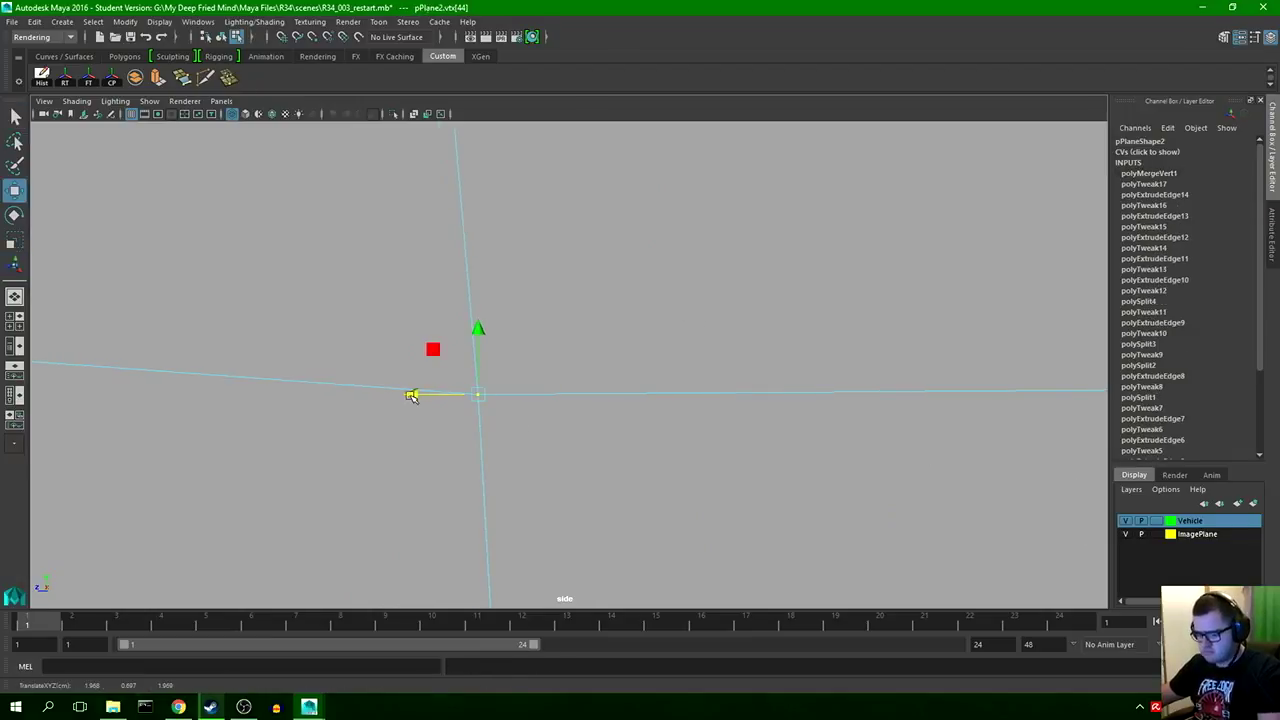
- Move the sloped edge's wheel-side vertex up to the inner top vertex of the wheel-arch strip
scroll(430, 384, "down", 15)
scroll(446, 368, "up", 8)
middle_click_drag(447, 369, 546, 392, "alt")
left_click(429, 391)
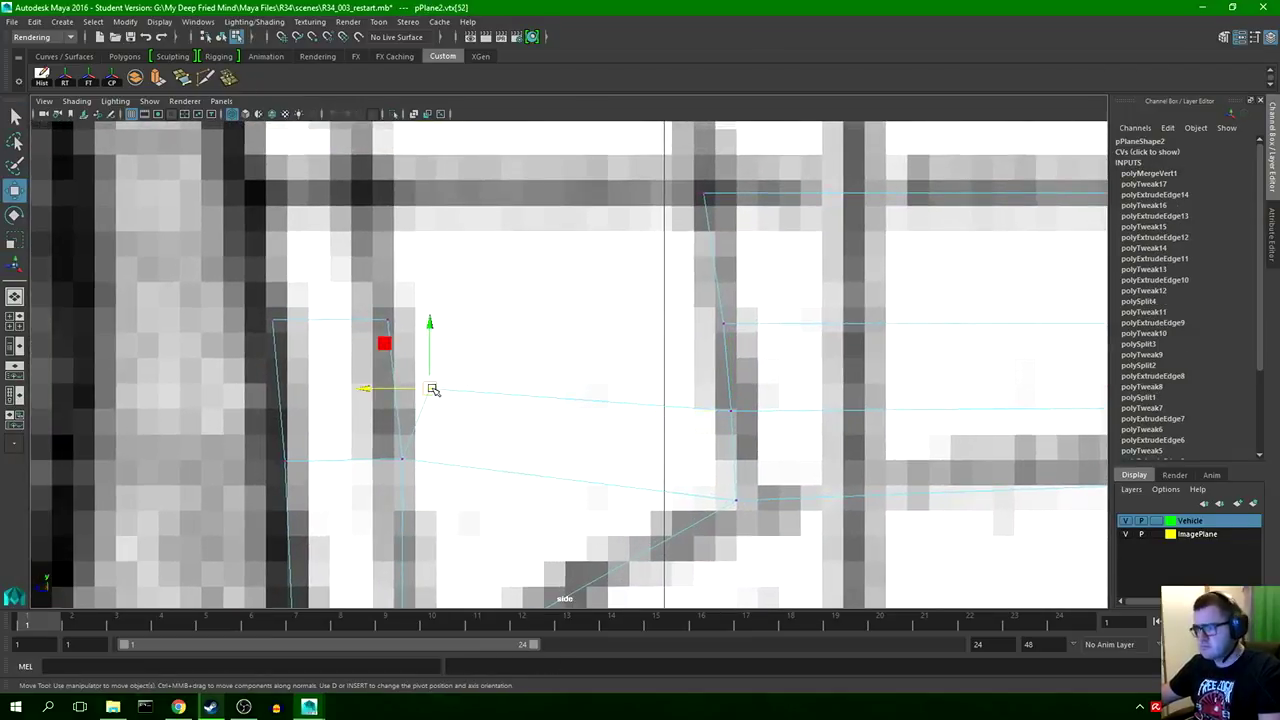
left_click_drag(432, 389, 401, 321)
scroll(404, 330, "up", 7)
middle_click_drag(408, 380, 556, 338, "alt")
scroll(500, 310, "up", 10)
middle_click_drag(449, 294, 556, 420, "alt")
- Overlay the wheel-side vertex on the strip's inner top vertex and merge the two
left_click_drag(730, 392, 445, 356)
scroll(446, 356, "up", 7)
middle_click_drag(403, 371, 620, 379, "alt")
left_click_drag(542, 369, 418, 371)
left_click_drag(491, 303, 491, 307)
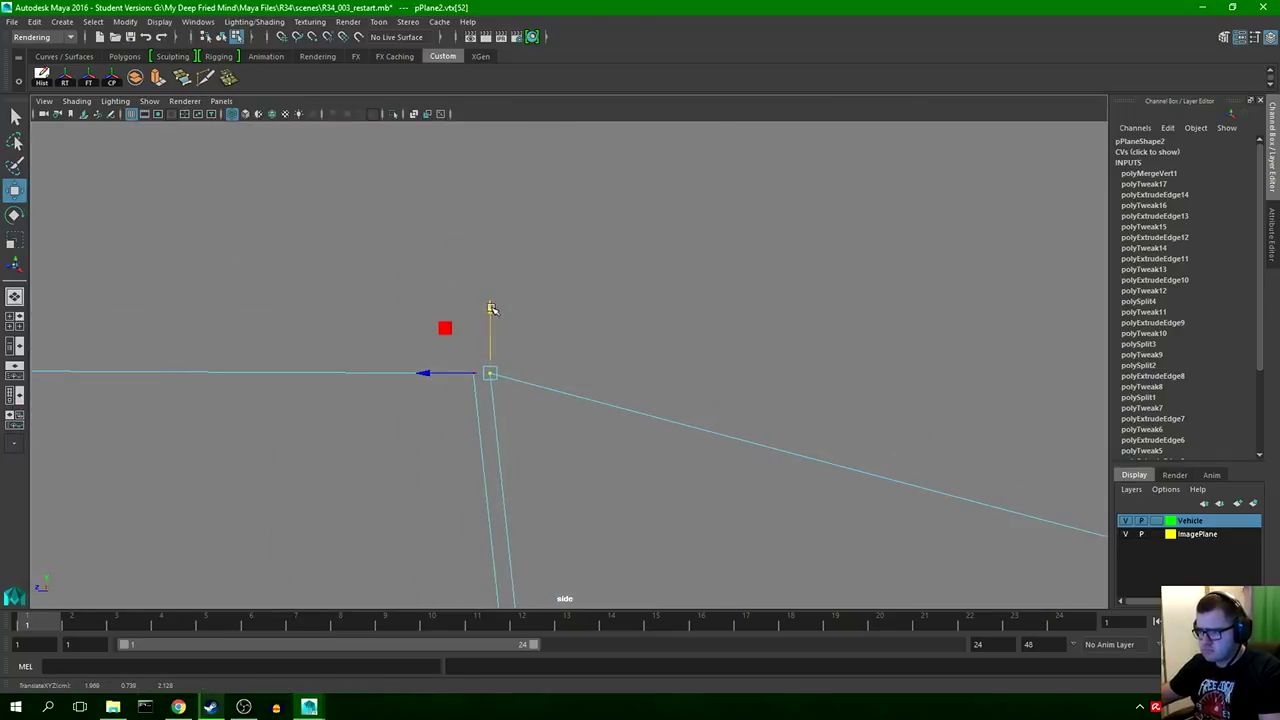
left_click_drag(425, 373, 409, 373)
key("q")
left_click_drag(429, 426, 518, 325)
left_click(183, 79)
key("f")
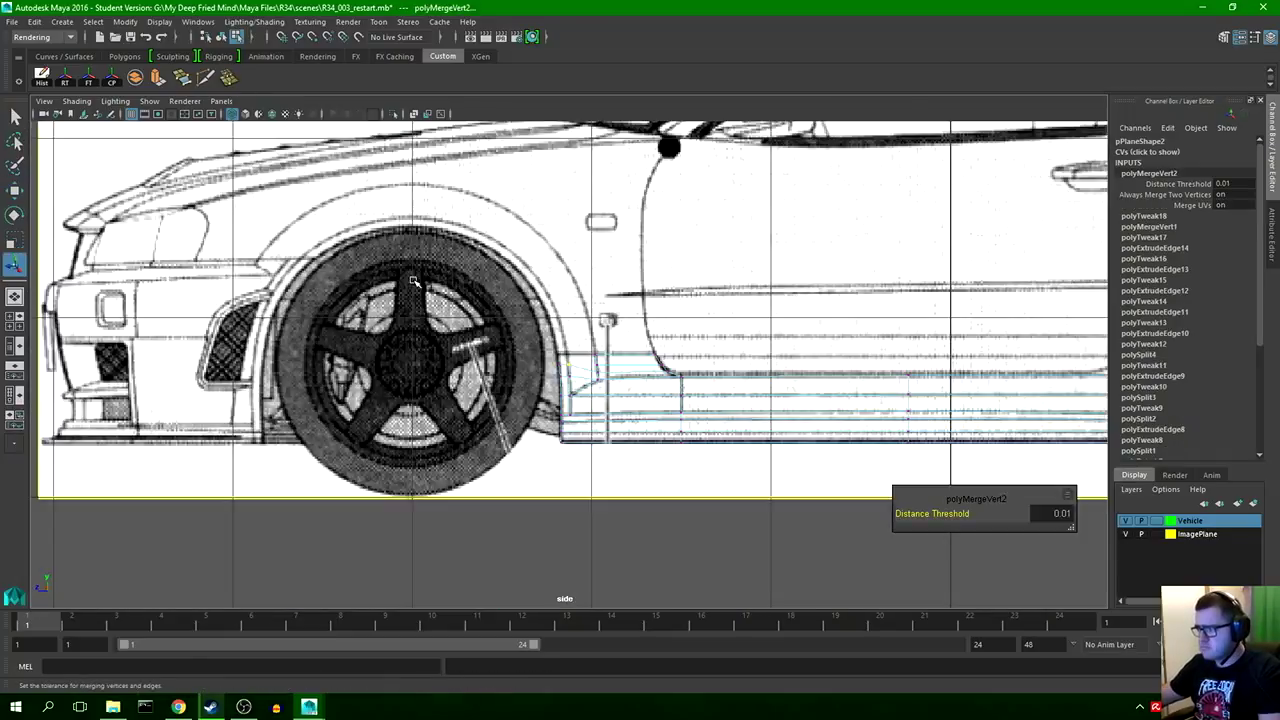
scroll(413, 281, "up", 11)
middle_click_drag(655, 372, 472, 361, "alt")
right_click_drag(485, 350, 485, 306)
left_click(480, 379)
left_click(158, 78)
left_click(559, 296)
left_click_drag(478, 335, 434, 258)
key("ctrl+z")
key("ctrl+z")
- Extrude the wheel-arch strip's top edge together with the adjoining sloped edge upward until the strip reaches the horizontal body line
key("q")
left_click(353, 349, "shift")
left_click(157, 79)
left_click(526, 295)
left_click(525, 219)
left_click(428, 194)
scroll(452, 250, "up", 1)
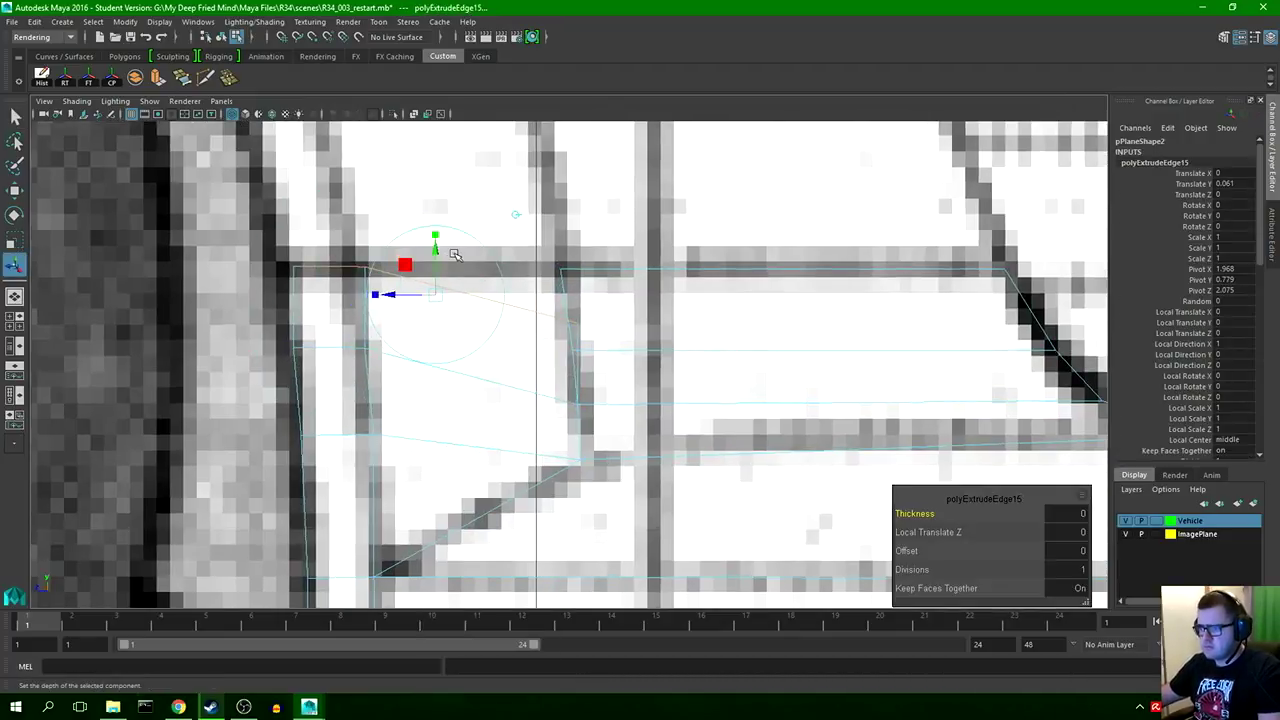
key("ctrl+z")
left_click_drag(435, 333, 423, 254)
- Move the new extrusion's fender-side vertex onto the nearest fender-line vertex and merge the two
key("q")
left_click(576, 325)
scroll(557, 337, "up", 8)
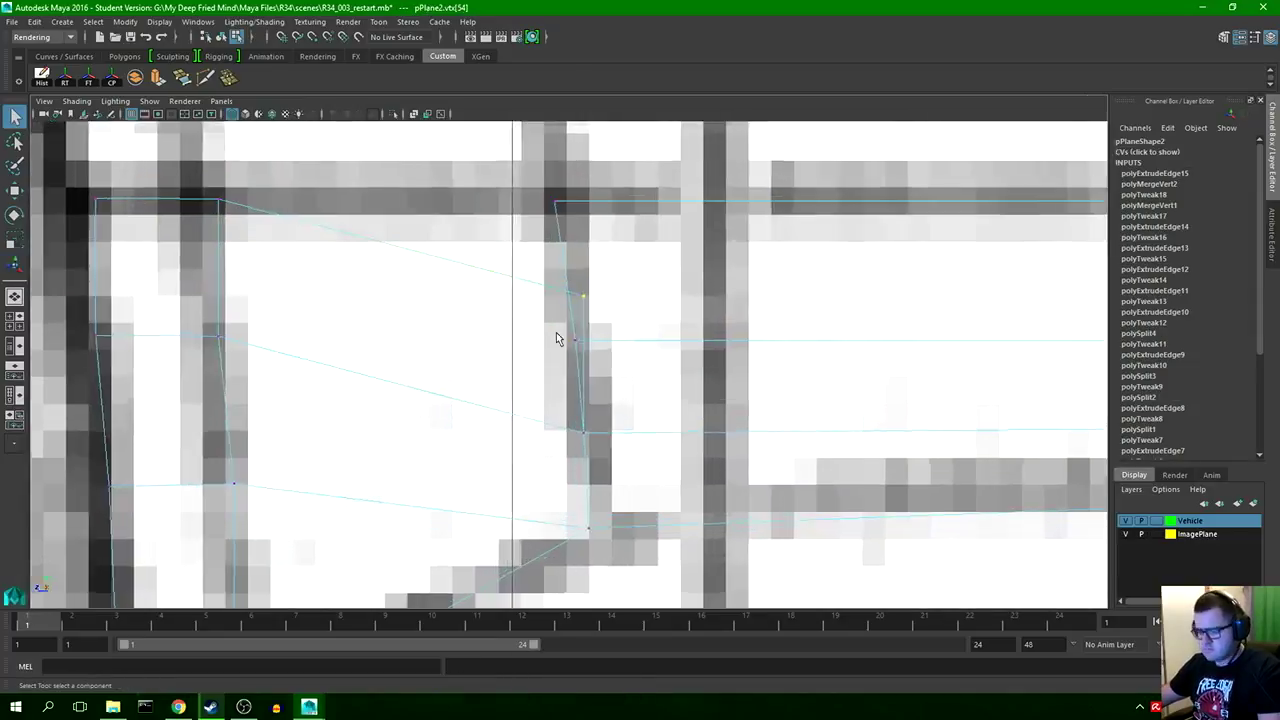
key("w")
scroll(558, 363, "up", 4)
left_click_drag(557, 277, 580, 295)
scroll(558, 363, "up", 2)
key("q")
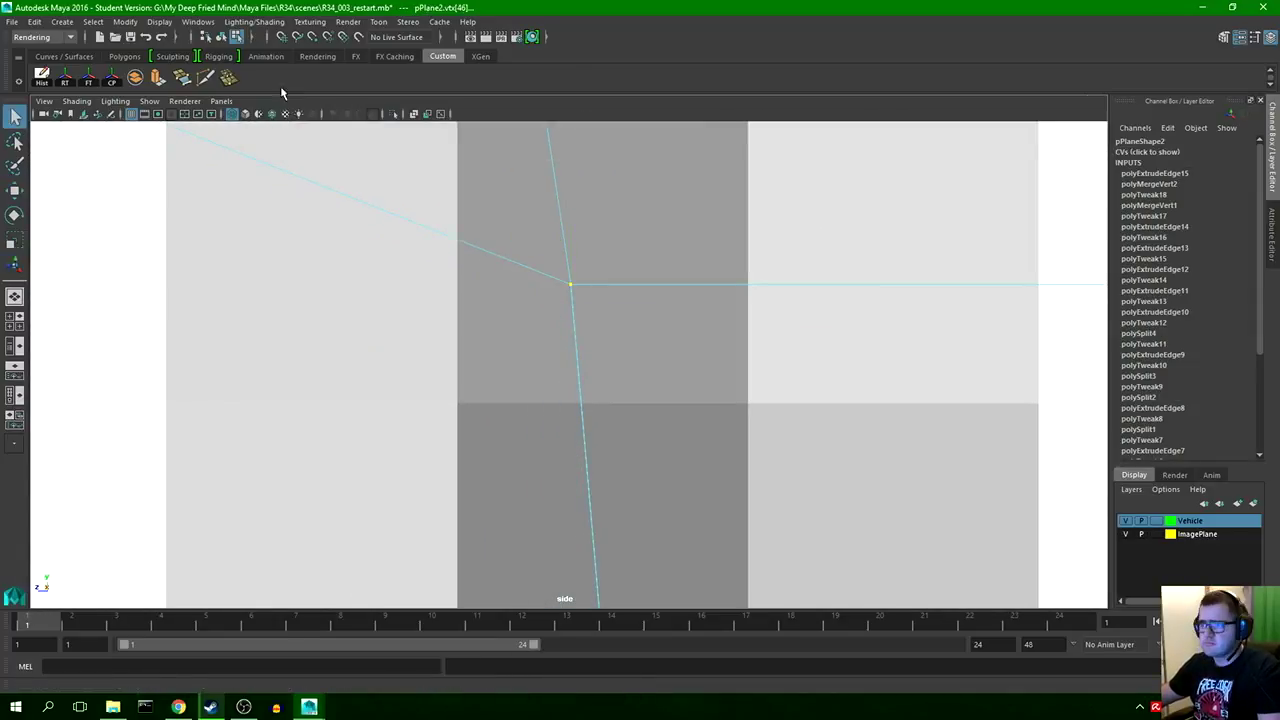
left_click(229, 78)
- Shift the strip's top two vertices and the pair below them slightly toward the wheel to follow the wheel-arch lines
scroll(350, 225, "down", 20)
scroll(354, 255, "up", 12)
middle_click_drag(349, 287, 606, 350, "alt")
scroll(606, 350, "up", 3)
left_click_drag(620, 305, 467, 323)
key("w")
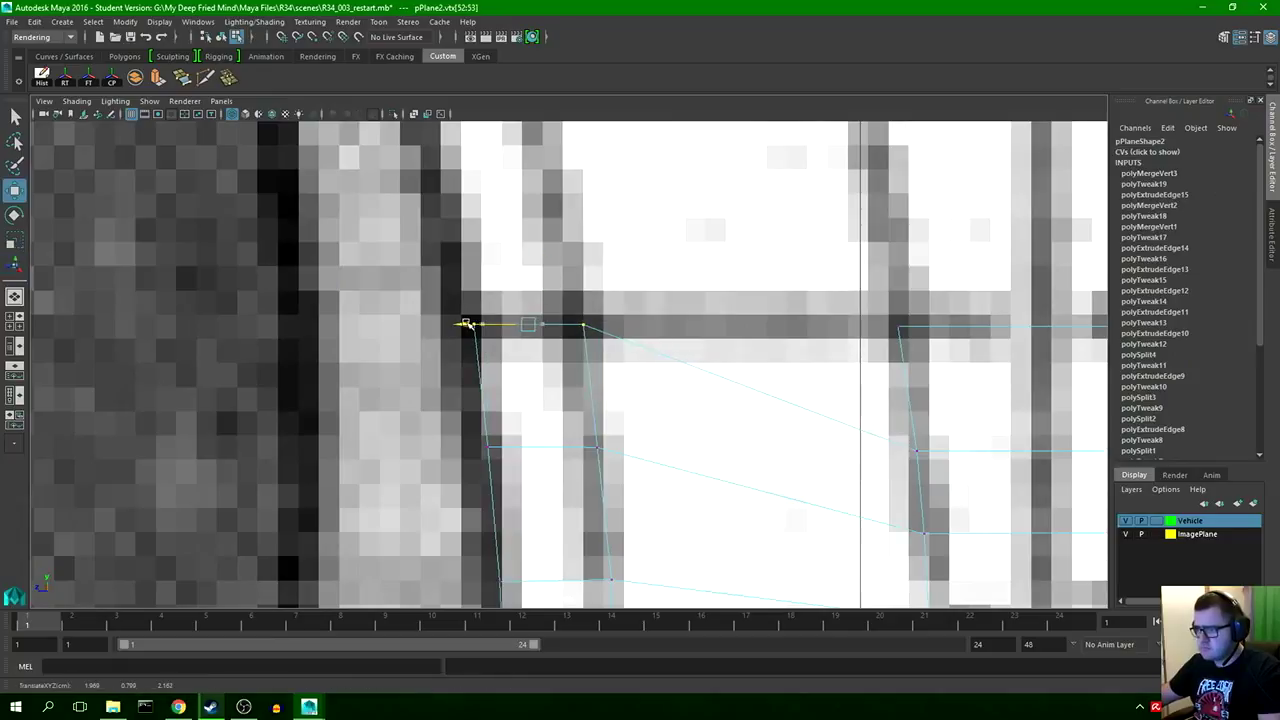
left_click(502, 456)
left_click(588, 450, "shift")
left_click_drag(480, 447, 476, 448)
mouse_move(612, 303)
left_mouse_down()
mouse_move(464, 341)
mouse_move(461, 324)
left_mouse_up()
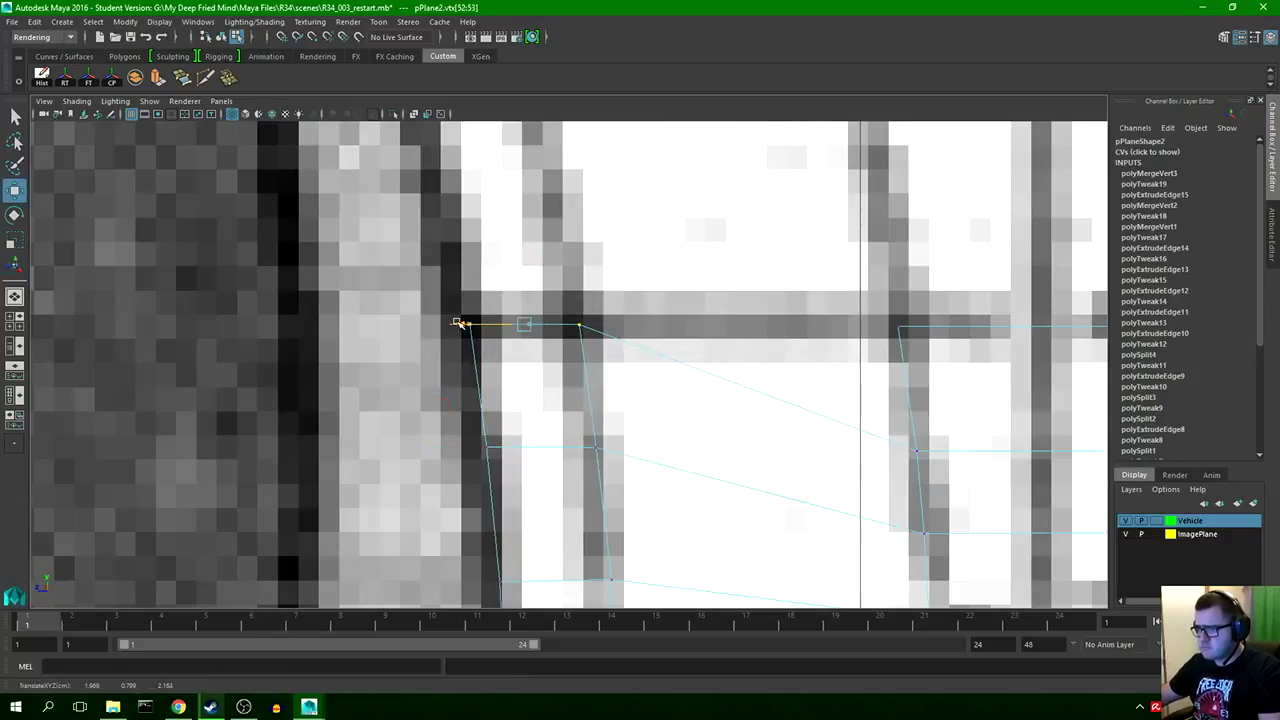
scroll(520, 345, "down", 7)
middle_click_drag(598, 370, 448, 320, "alt")
scroll(445, 312, "up", 2)
key("5")
key("4")
scroll(454, 322, "up", 6)
middle_click_drag(378, 268, 491, 342, "alt")
right_click_drag(453, 408, 453, 376)
left_click(454, 374)
left_click(158, 78)
left_click(528, 290)
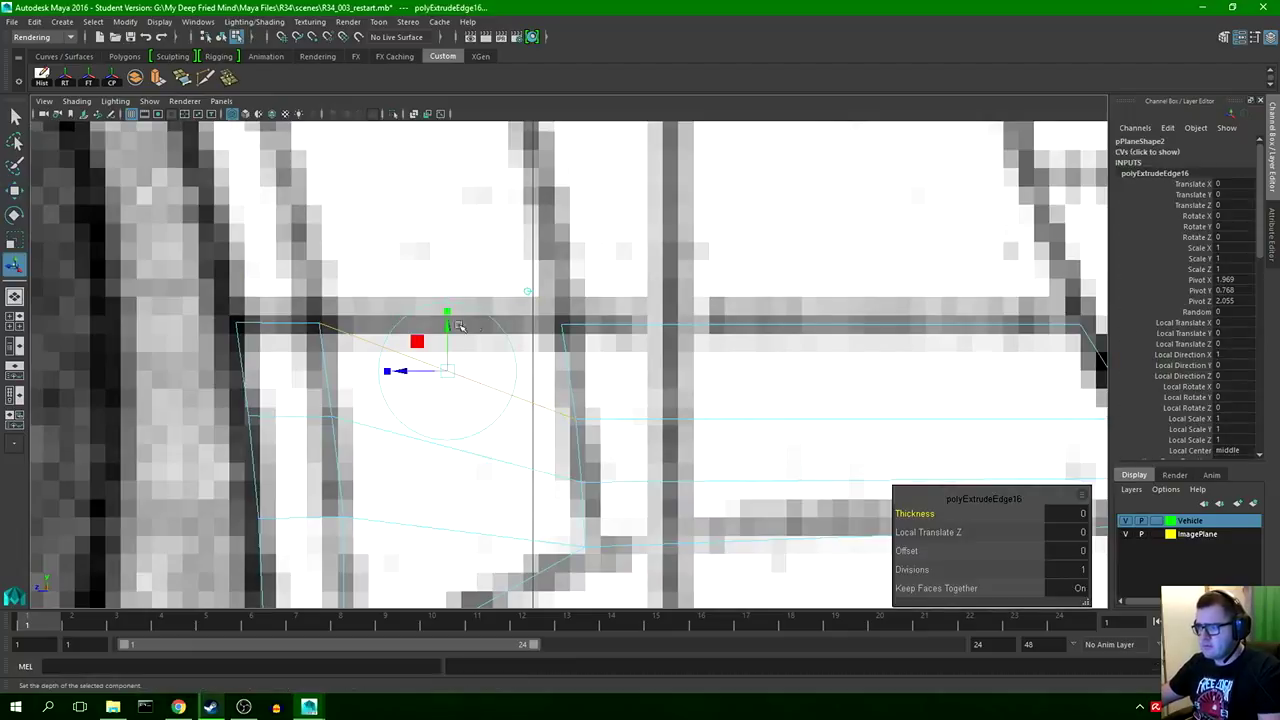
left_click_drag(448, 322, 449, 265)
scroll(459, 302, "up", 2)
key("ctrl+z")
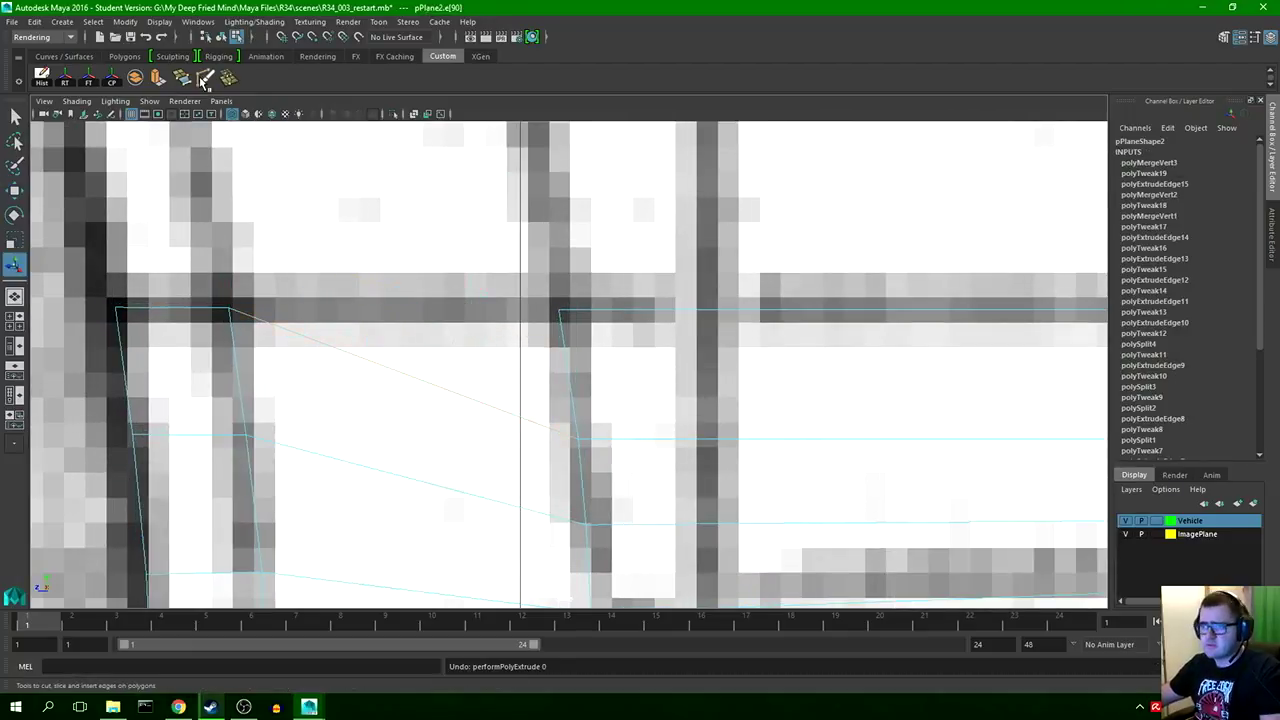
- Try to connect the sloped edge to the panel's top fender-side corner with the Multi-Cut tool
left_click(206, 78)
left_click(559, 310)
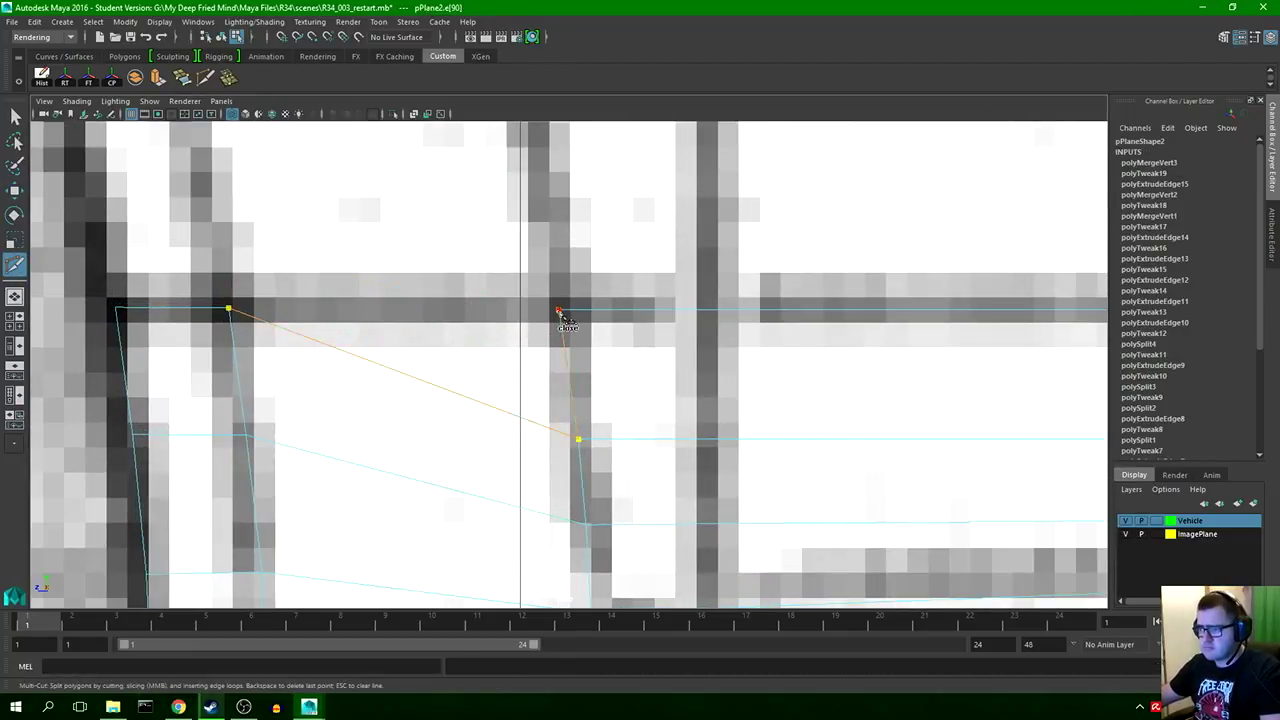
left_click(560, 313)
- Fill the triangular gap beside the panel's top fender-side corner with the Append to Polygon tool and save the scene
left_click(181, 78)
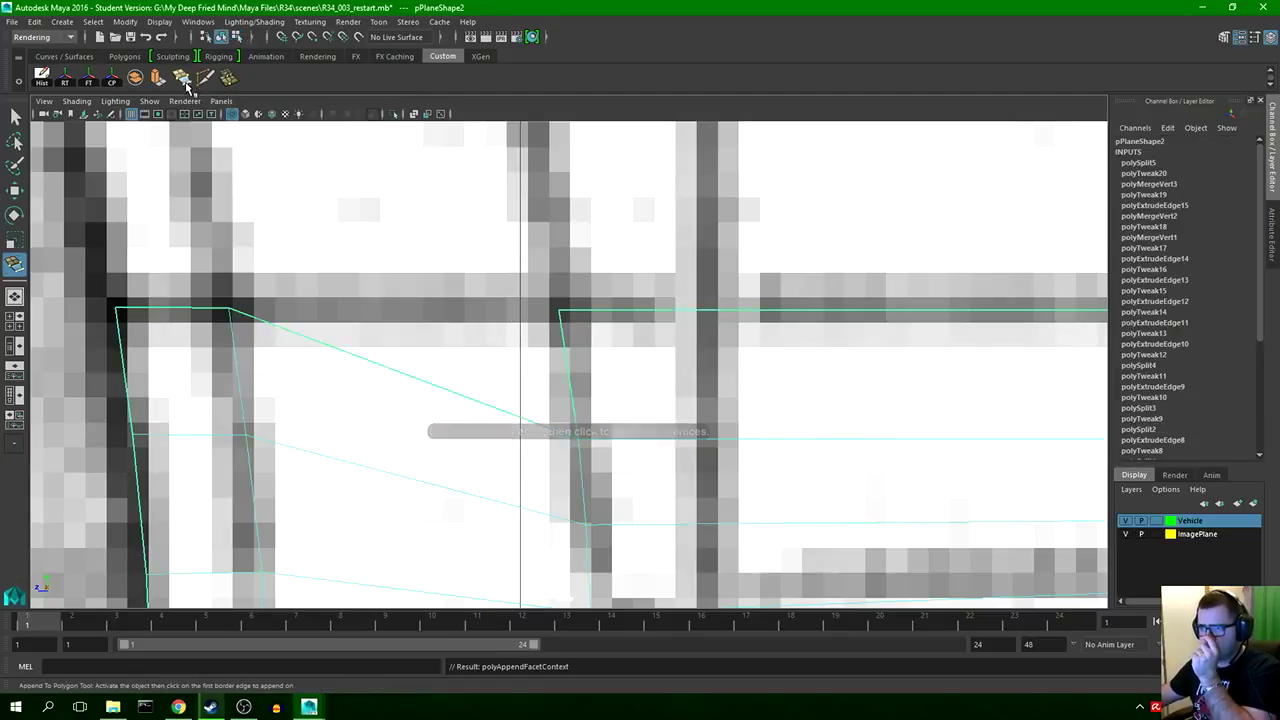
left_click(565, 357)
left_click(363, 357)
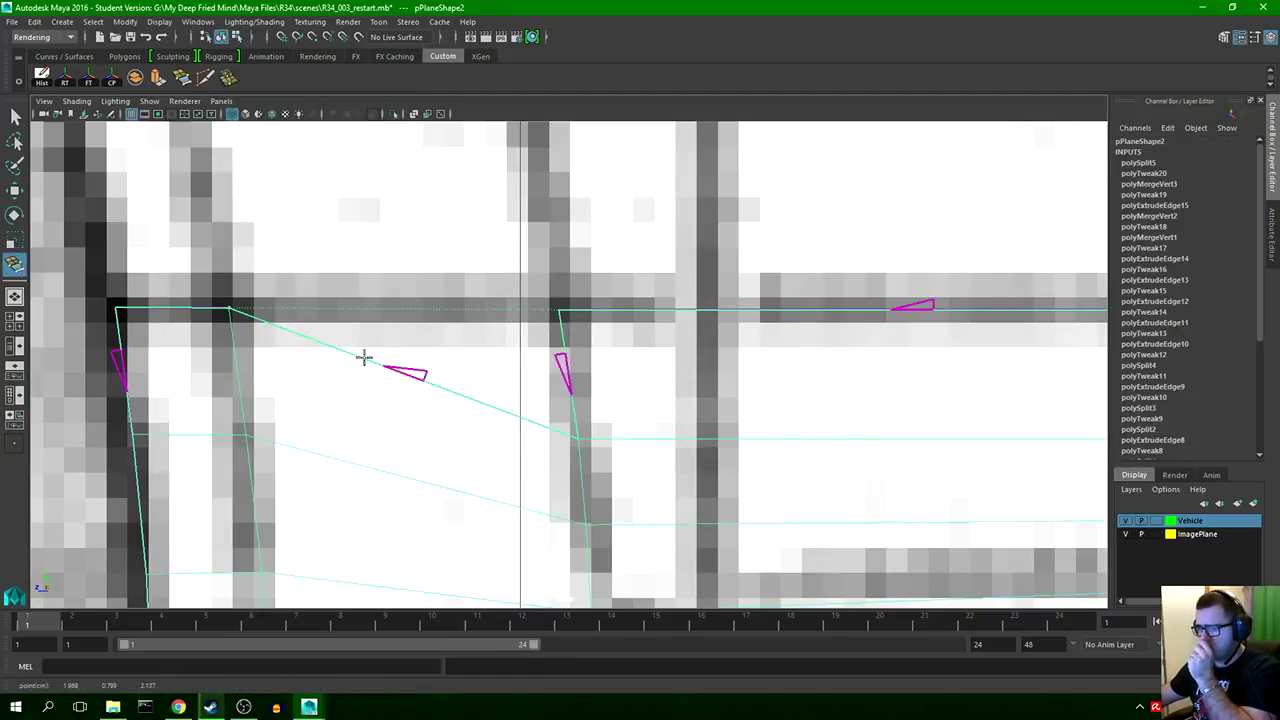
key("w")
key("5")
key("4")
scroll(364, 354, "down", 20)
right_click_drag(364, 354, 608, 362, "alt")
key("ctrl+s")
key("Return")
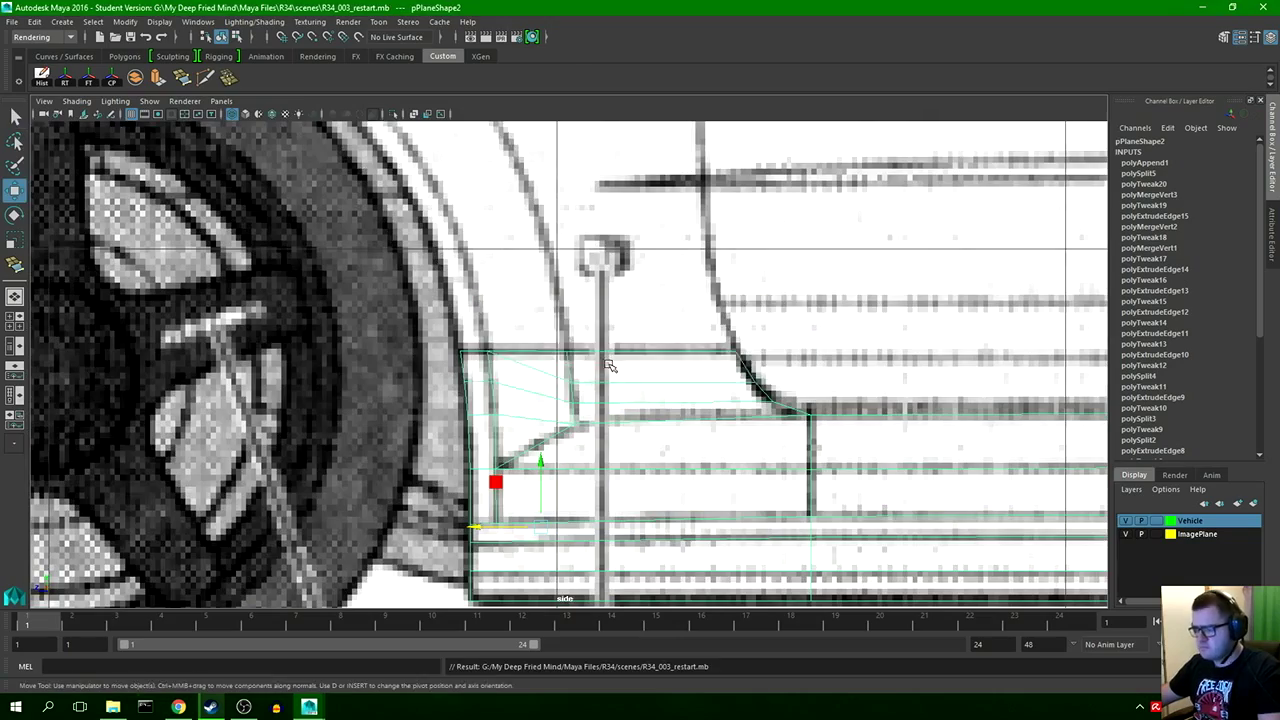
- Examine the panel mesh in perspective and compare the skirt's rear and front ends with the side blueprint
key("space")
key("space")
key("f")
left_click_drag(568, 335, 537, 316, "alt")
key("space")
key("space")
middle_click_drag(1040, 442, 626, 429, "alt")
middle_click_drag(1090, 430, 332, 428, "alt")
middle_click_drag(740, 400, 389, 451, "alt")
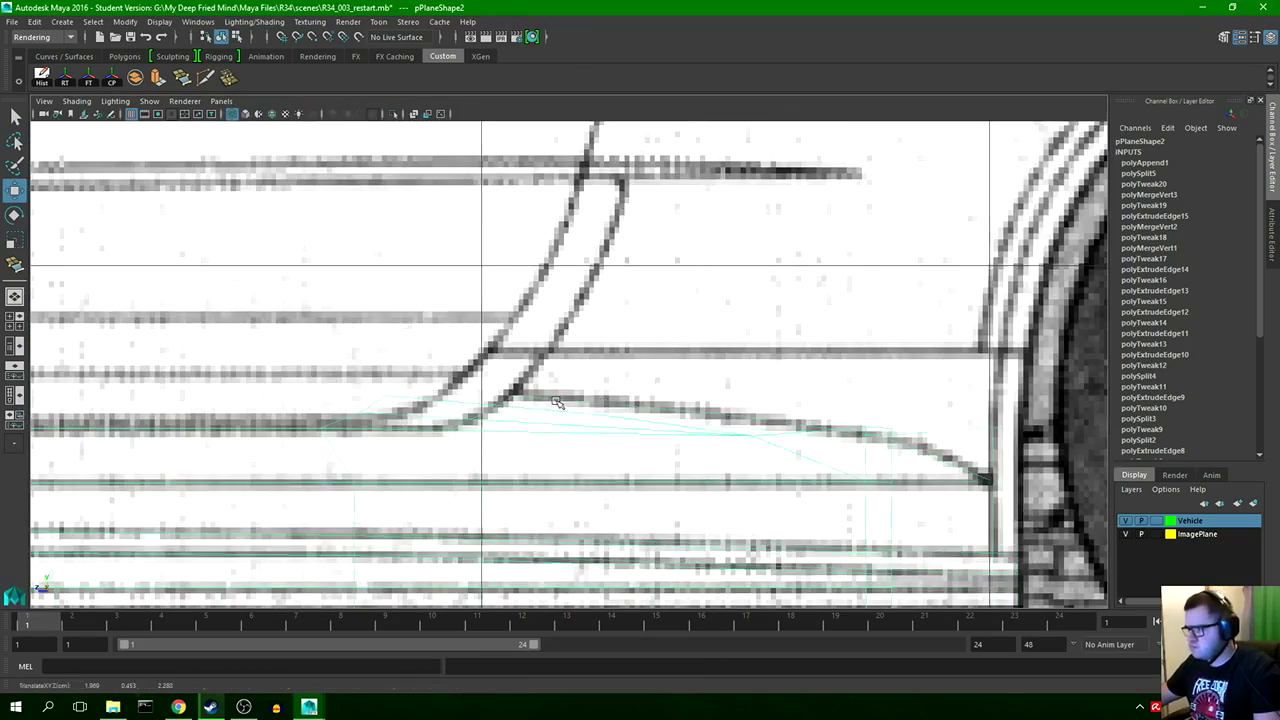
key("q")
left_click(385, 358)
middle_click_drag(385, 358, 902, 350, "alt")
middle_click_drag(534, 350, 651, 352, "alt")
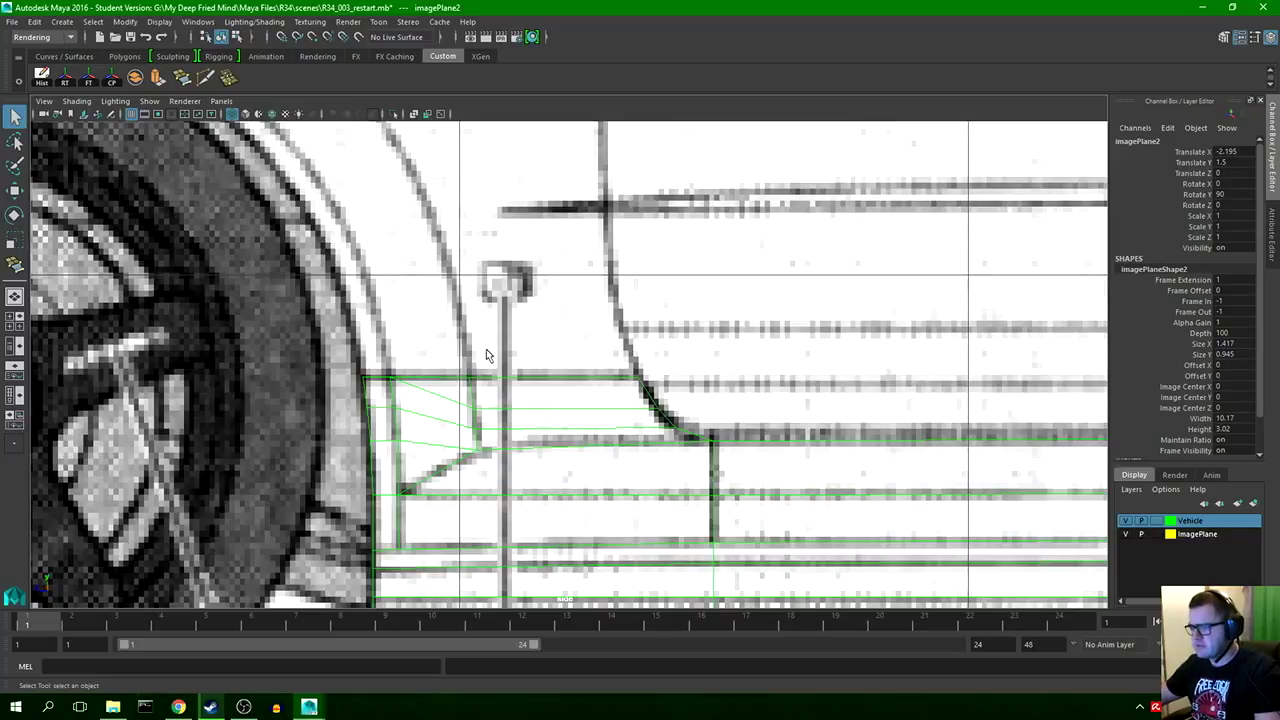
mouse_move(522, 352)
middle_mouse_down("alt")
mouse_move(537, 337)
mouse_move(634, 417)
mouse_move(571, 381)
mouse_move(582, 355)
middle_mouse_up("alt")
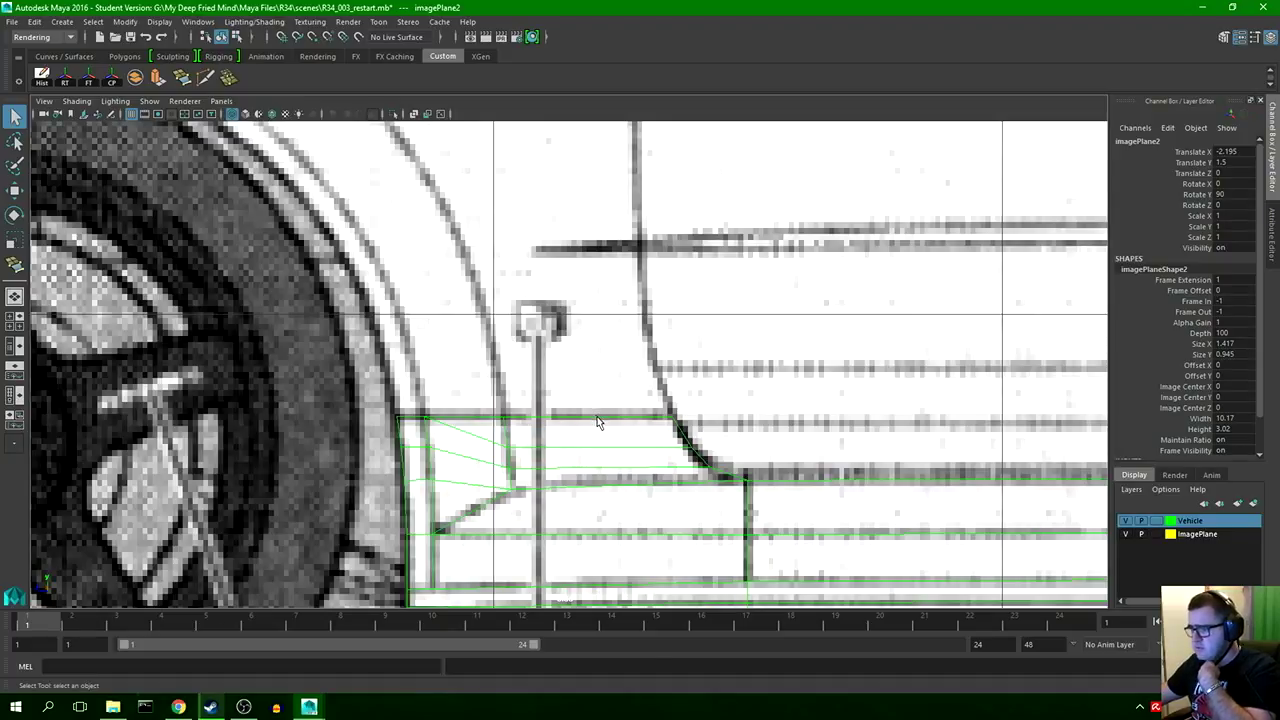
- Extrude the panel's top edges 0.059 upward and 0.014 toward the wheel, above the horizontal body line
right_click_drag(597, 418, 598, 302)
left_click(537, 422)
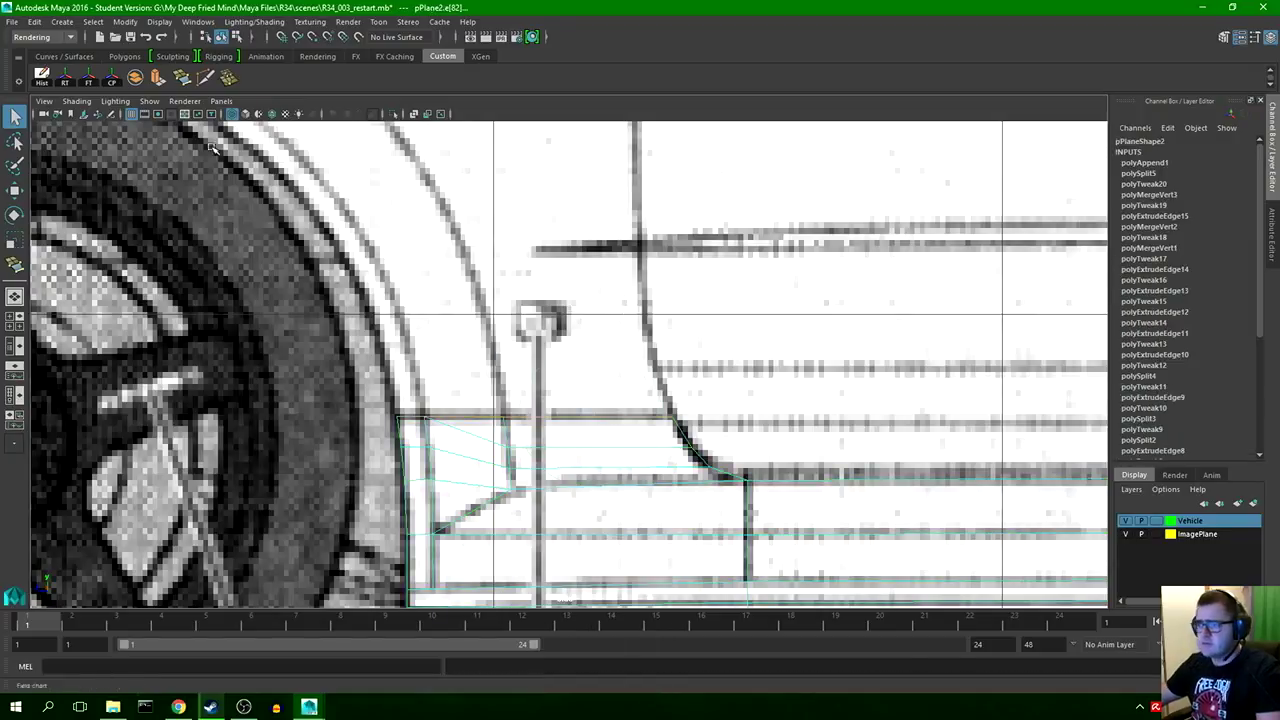
left_click(158, 78)
left_click_drag(535, 373, 535, 342)
left_click_drag(491, 386, 528, 320)
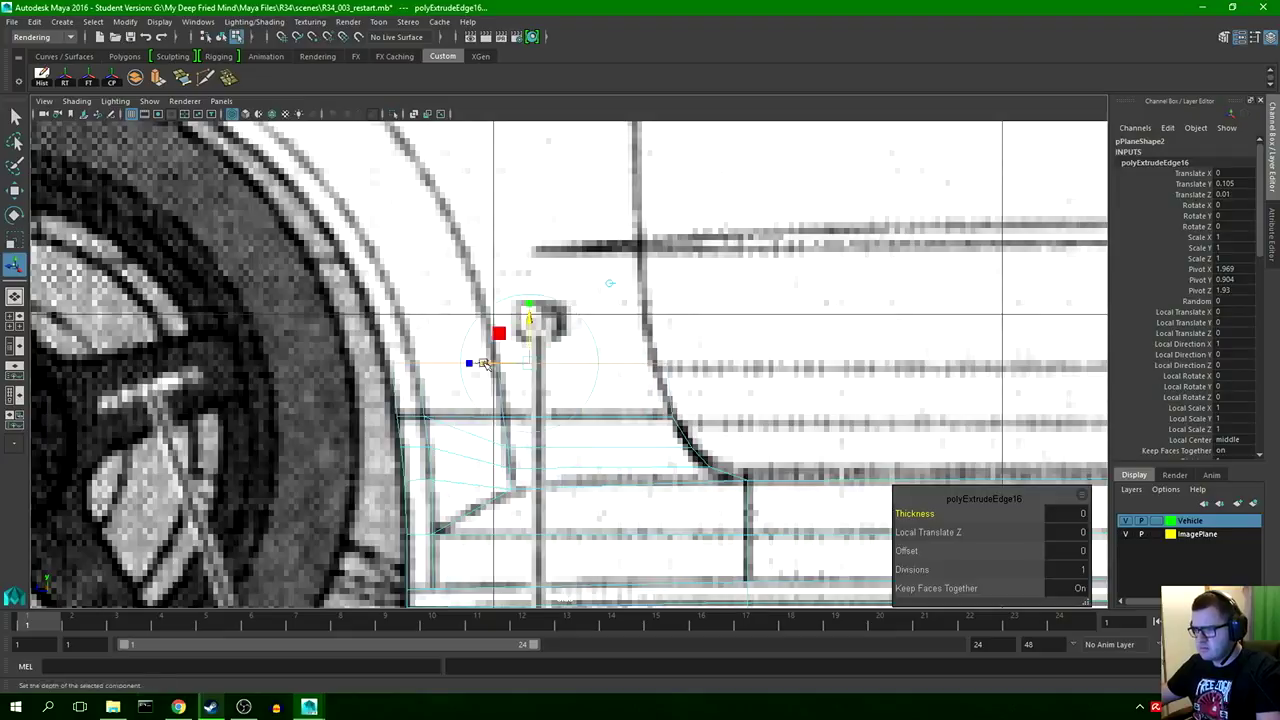
left_click_drag(484, 363, 484, 387)
key("ctrl+z")
key("ctrl+z")
key("ctrl+z")
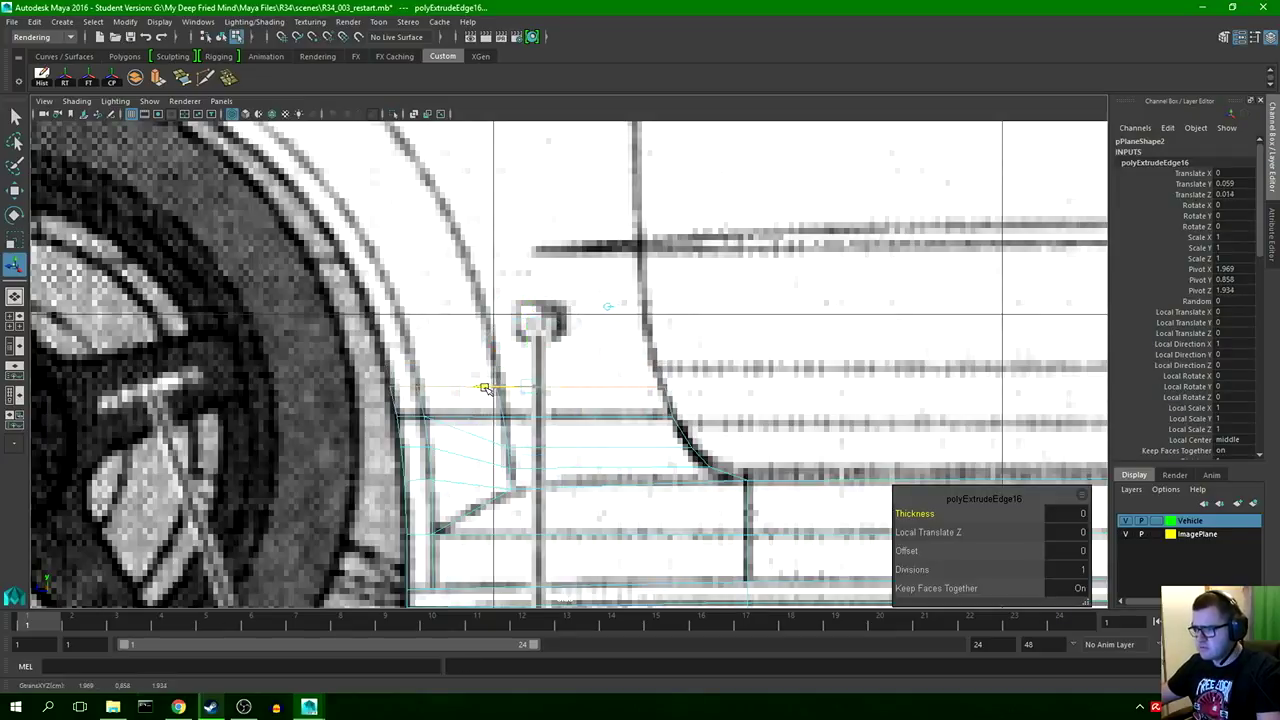
- Extrude the new top edges again, 0.037 upward and 0.008 toward the wheel
left_click(158, 78)
left_click(704, 308)
left_click_drag(528, 343, 528, 298)
left_click_drag(483, 341, 472, 341)
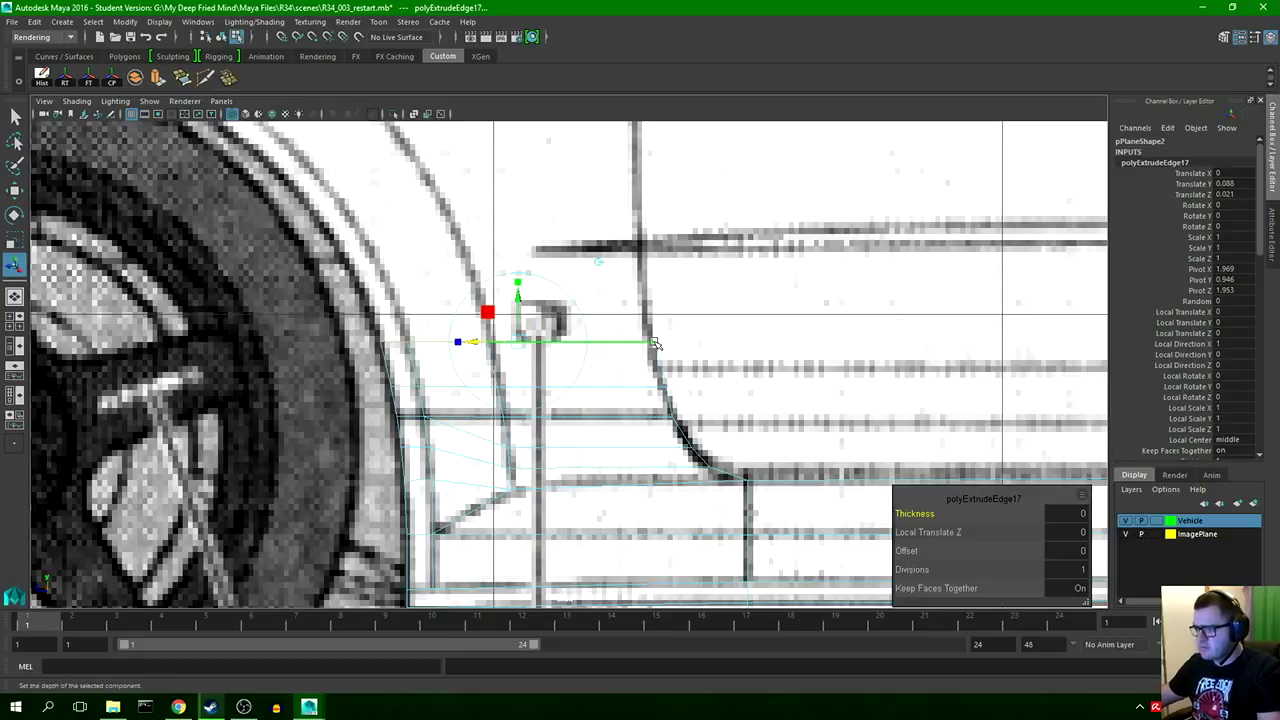
left_click_drag(518, 296, 520, 322)
left_click_drag(472, 368, 481, 369)
- Fit the wheel-side vertex of the top row to the inner wheel-arch line
right_click_drag(433, 382, 402, 383)
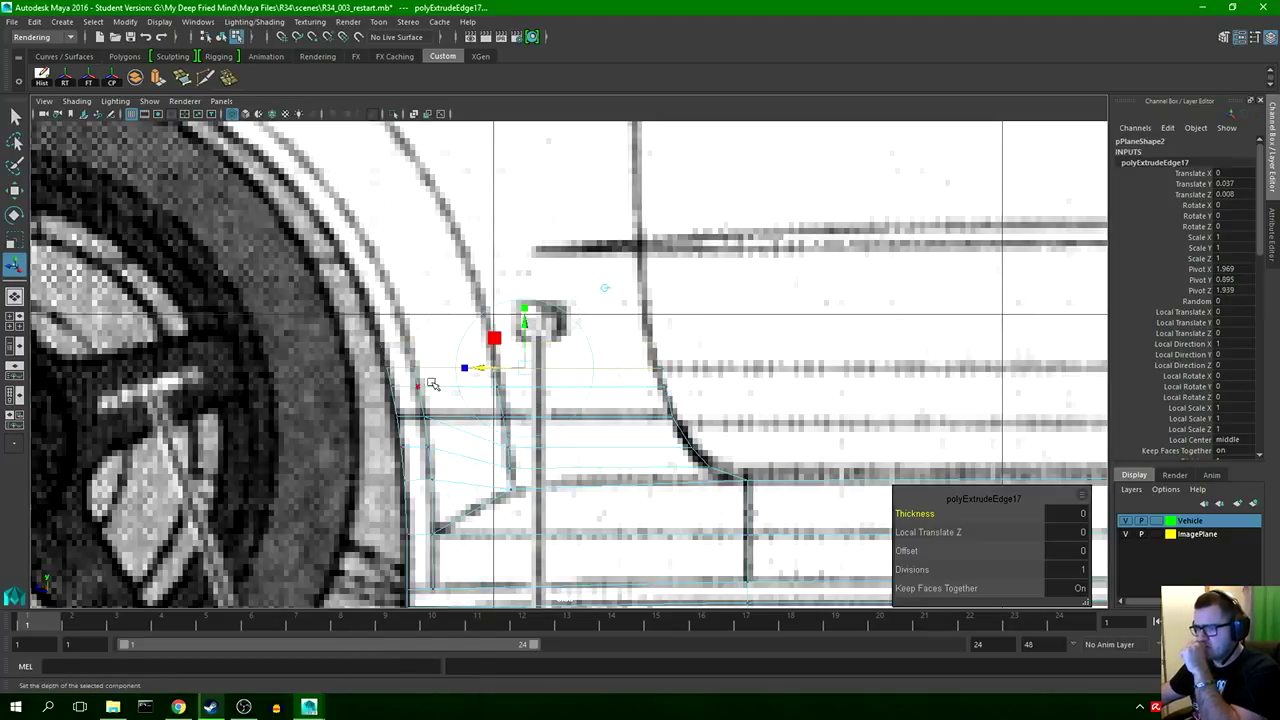
left_click(412, 369)
key("w")
left_click_drag(348, 370, 357, 374)
- Move the door-side vertices of the top two rows and the body-line row onto the curved door line
scroll(640, 390, "up", 3)
left_click(730, 403)
left_click_drag(664, 404, 669, 406)
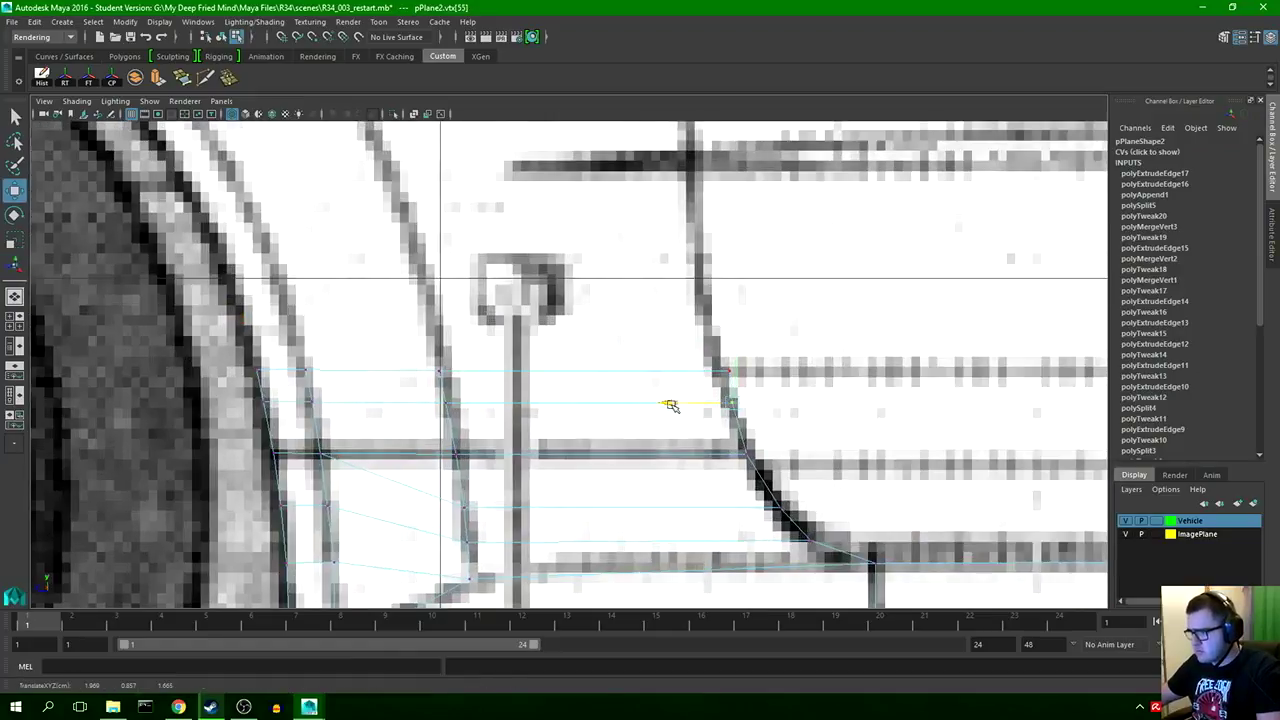
left_click_drag(734, 337, 734, 346)
left_click(730, 371)
left_click_drag(664, 372, 654, 372)
middle_click_drag(755, 426, 658, 377, "alt")
left_click(650, 405)
left_click_drag(651, 343, 651, 353)
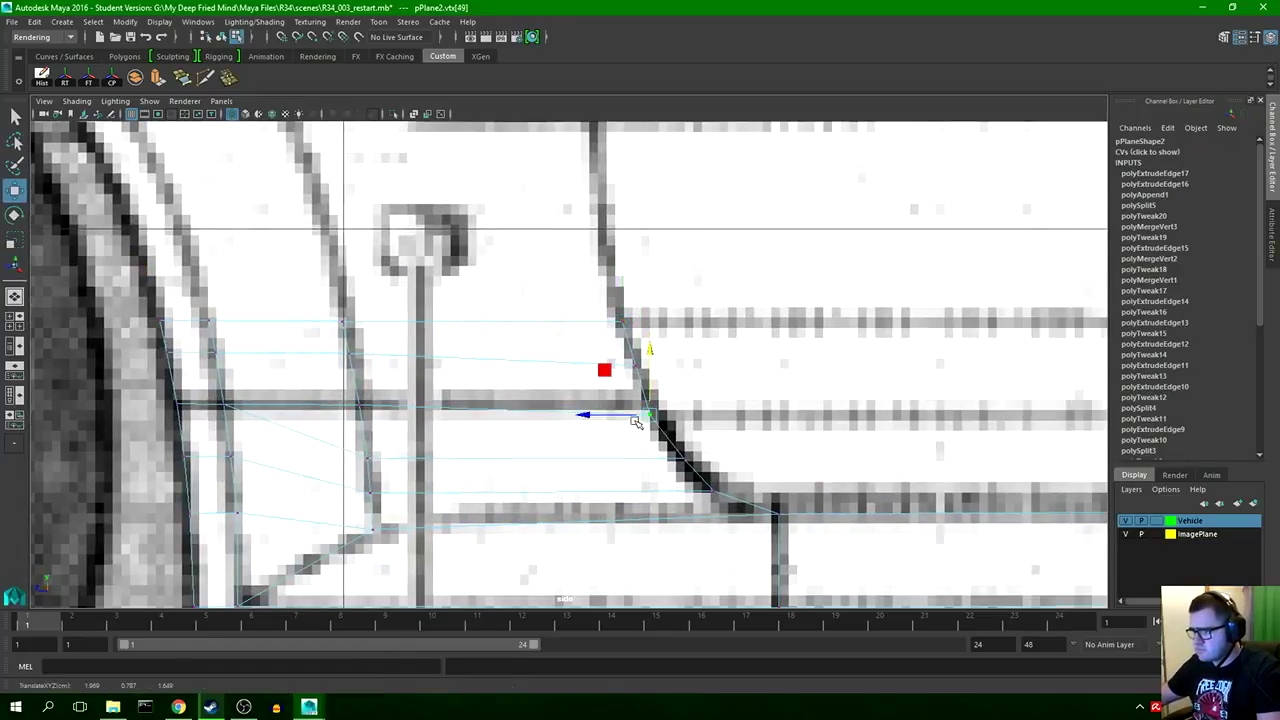
left_click_drag(650, 415, 655, 420)
left_click(636, 373)
- Nudge the middle column of vertices sideways so it follows the outer wheel-arch line up to the top row
middle_click_drag(427, 350, 519, 352, "alt")
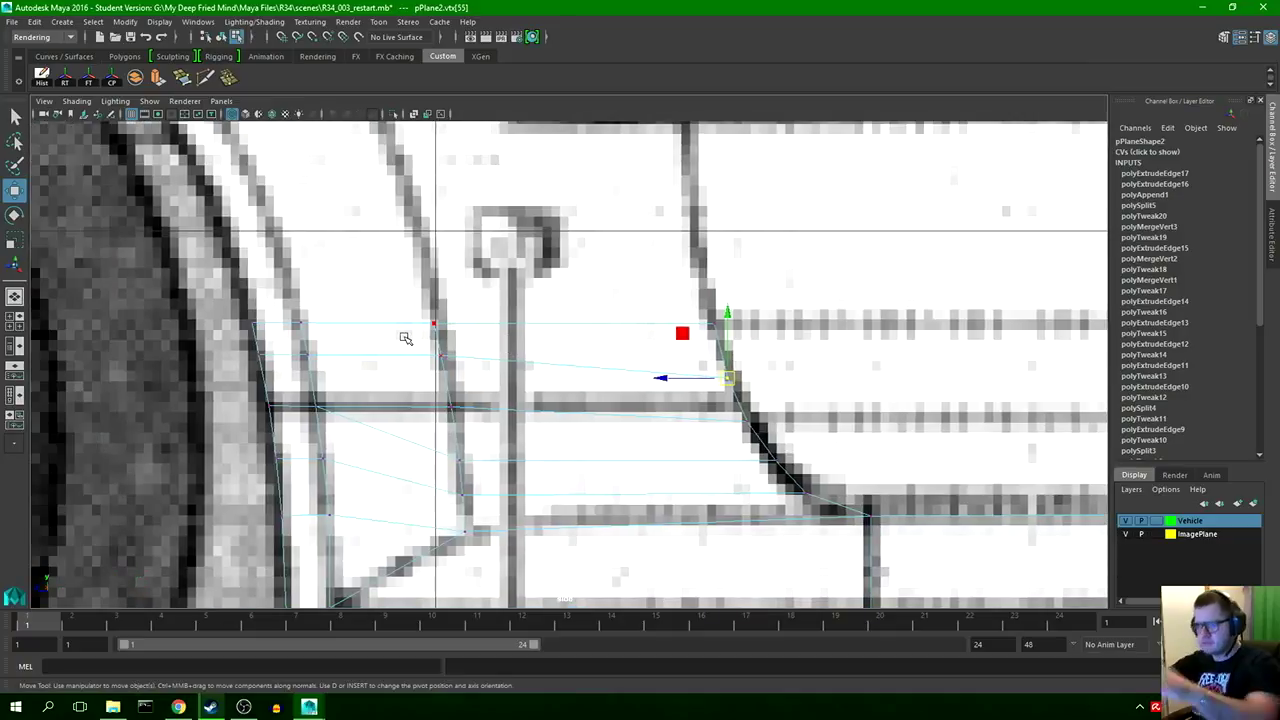
left_click(418, 346)
left_click_drag(421, 356, 426, 356)
left_click(465, 416)
left_click_drag(390, 408, 391, 409)
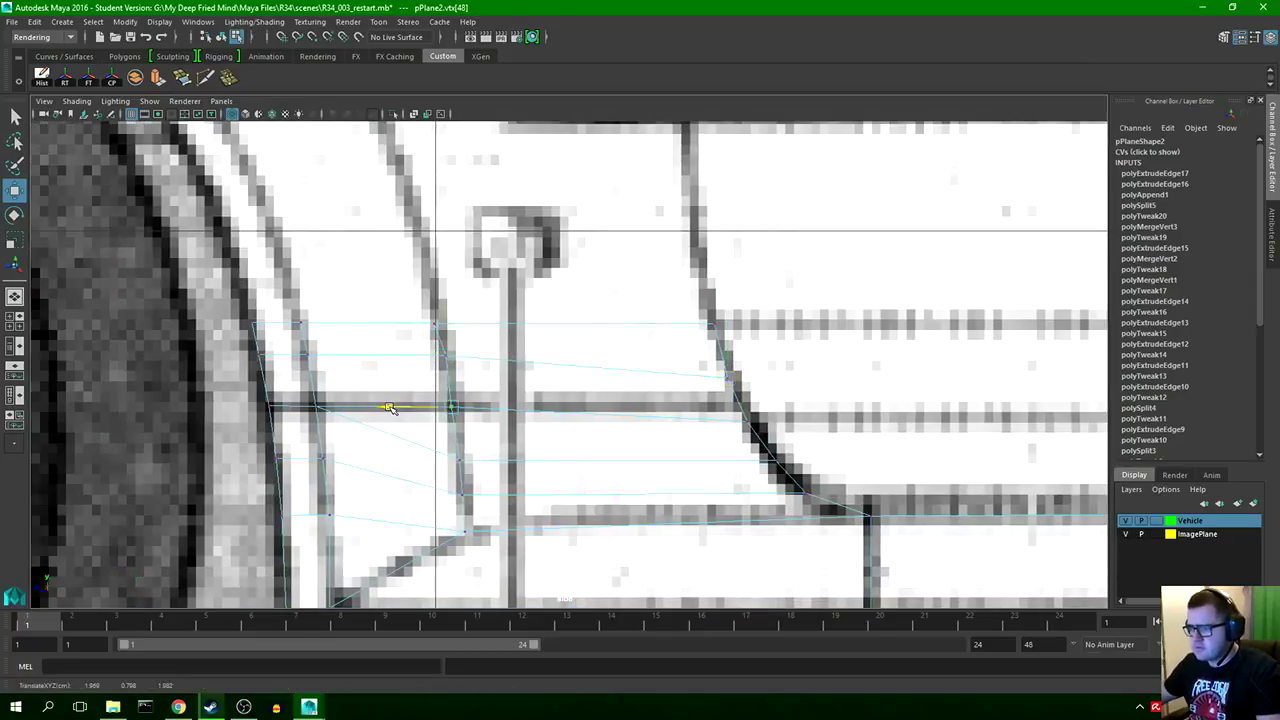
left_click(456, 464)
left_click_drag(397, 461, 400, 461)
left_click(436, 325)
left_click_drag(374, 325, 377, 325)
scroll(400, 328, "down", 6)
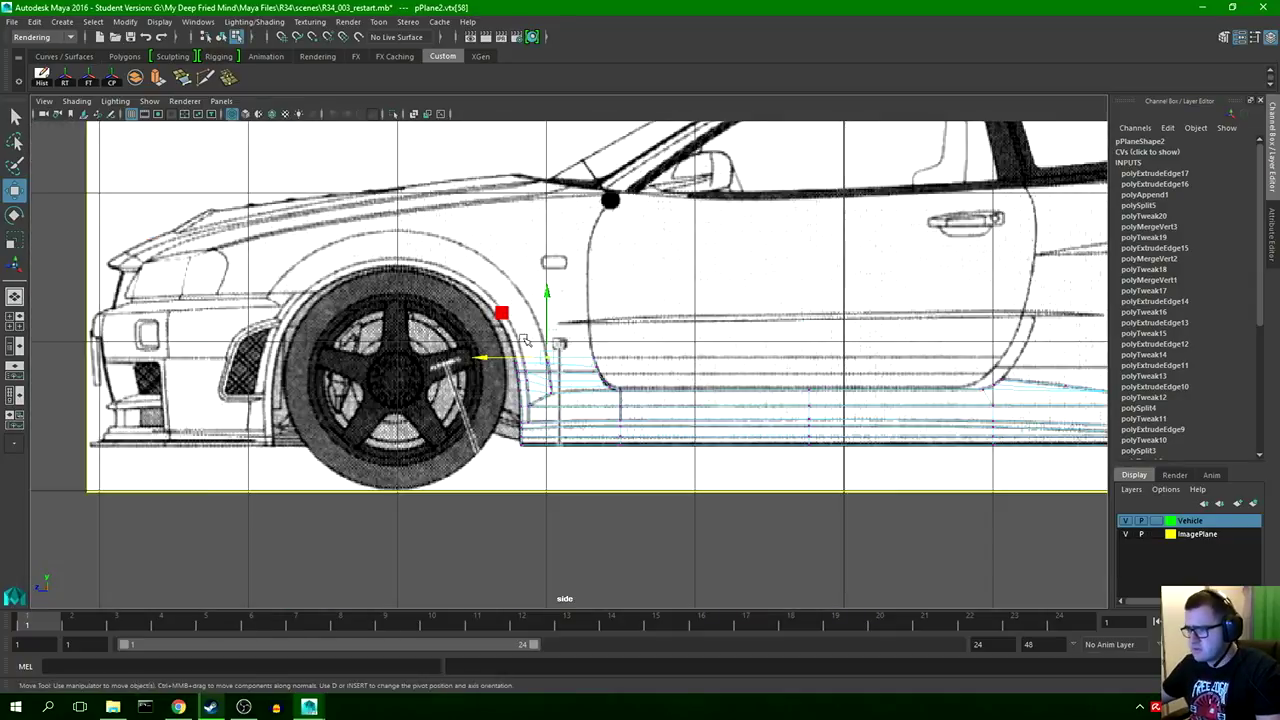
- Extrude the panel's three top edges 0.057 upward
scroll(545, 333, "up", 6)
key("F10")
left_click(557, 328)
left_click(394, 329, "shift")
left_click(302, 327, "shift")
left_click(157, 79)
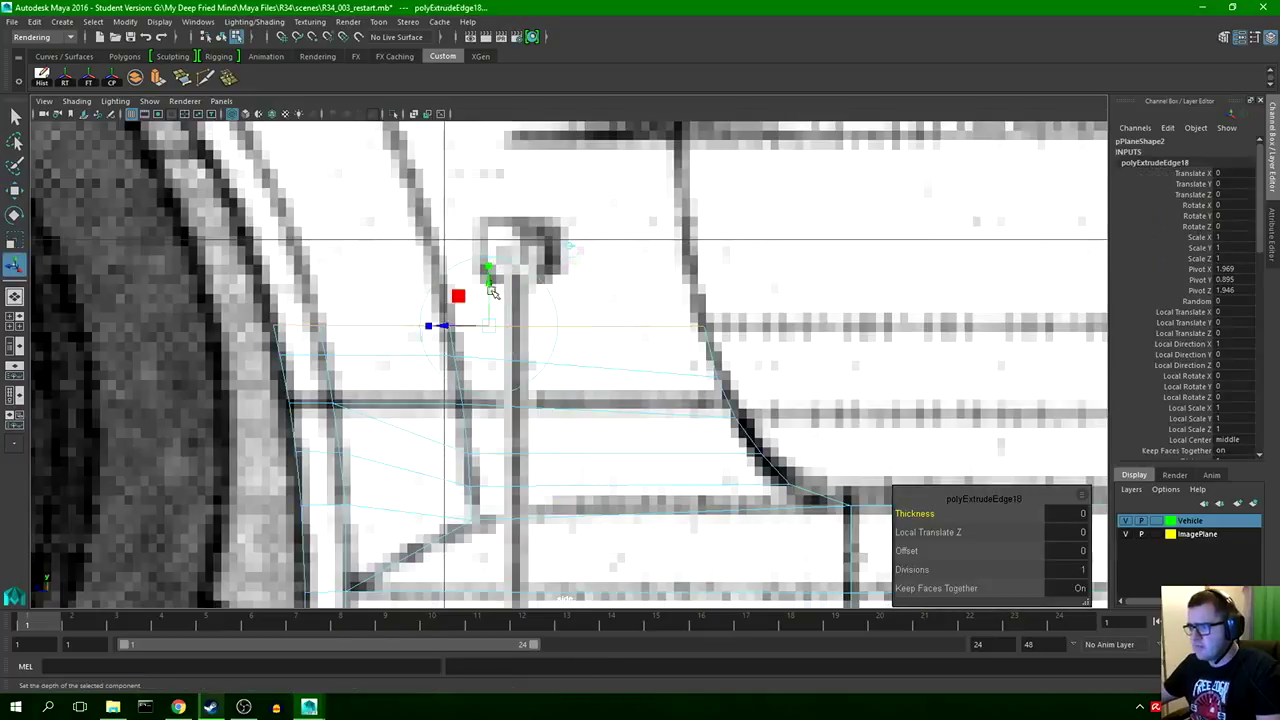
left_click_drag(488, 281, 477, 240)
key("q")
- Shift the newest row's wheel-side vertices and the middle-column vertices of the top two rows onto the wheel-arch lines
right_click_drag(486, 240, 405, 242)
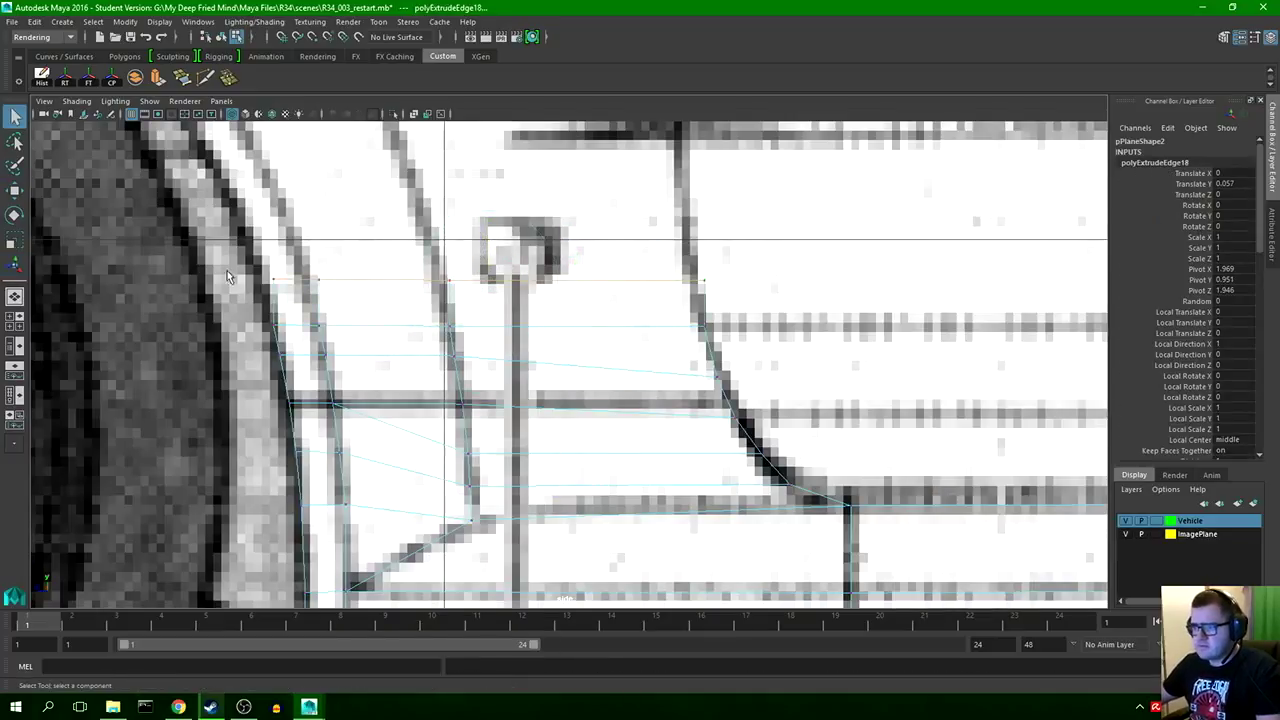
key("w")
mouse_move(227, 268)
left_mouse_down()
mouse_move(338, 297)
mouse_move(224, 280)
left_mouse_up()
scroll(318, 310, "down", 7)
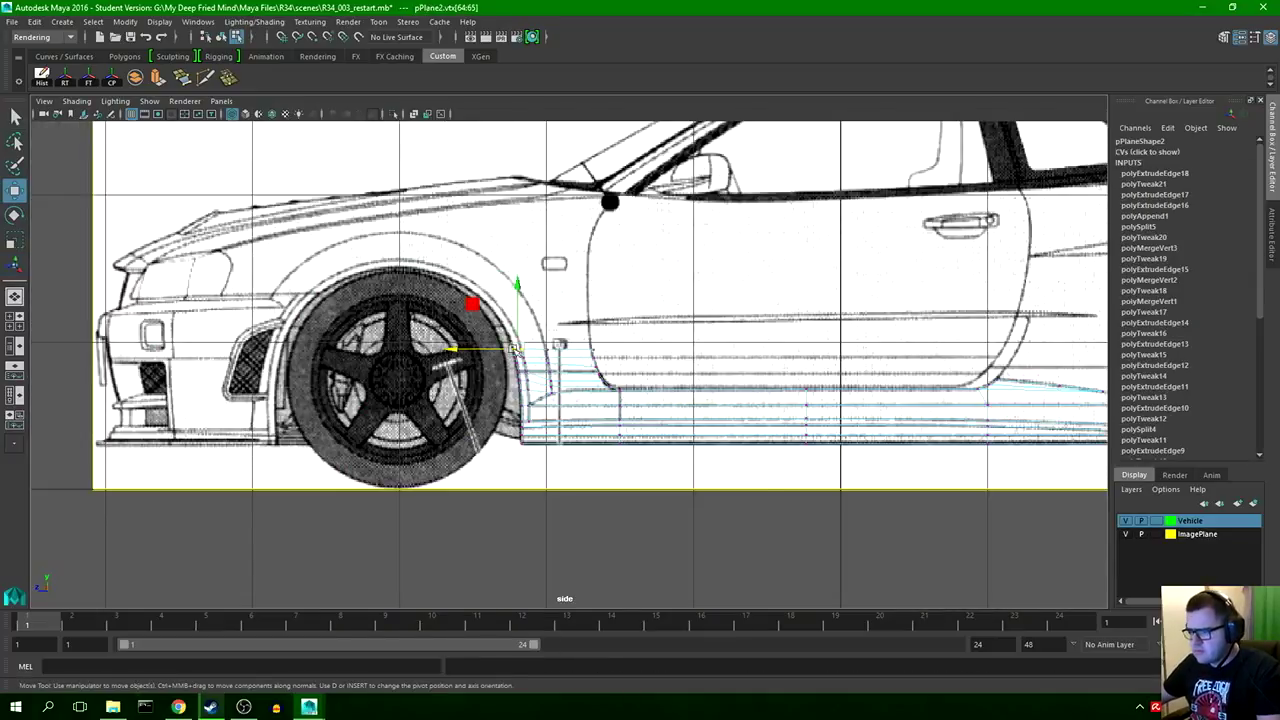
scroll(430, 310, "up", 6)
left_click(474, 298)
left_click_drag(411, 298, 410, 336)
left_click(475, 334)
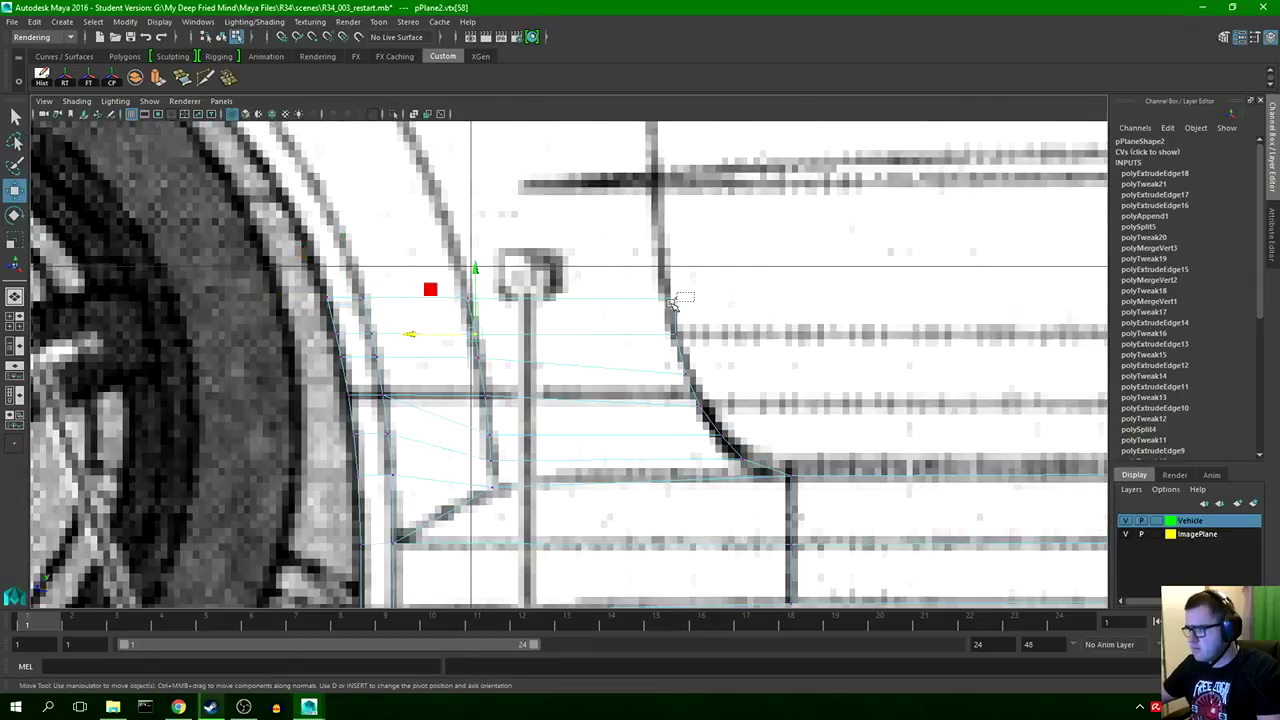
- Move the door-side vertices of the top two rows onto the door line, raising the uppermost one slightly
left_click(676, 298)
scroll(686, 297, "up", 4)
left_click_drag(550, 325, 533, 325)
left_click_drag(643, 403, 590, 370)
left_click_drag(549, 388, 544, 388)
left_click(606, 326)
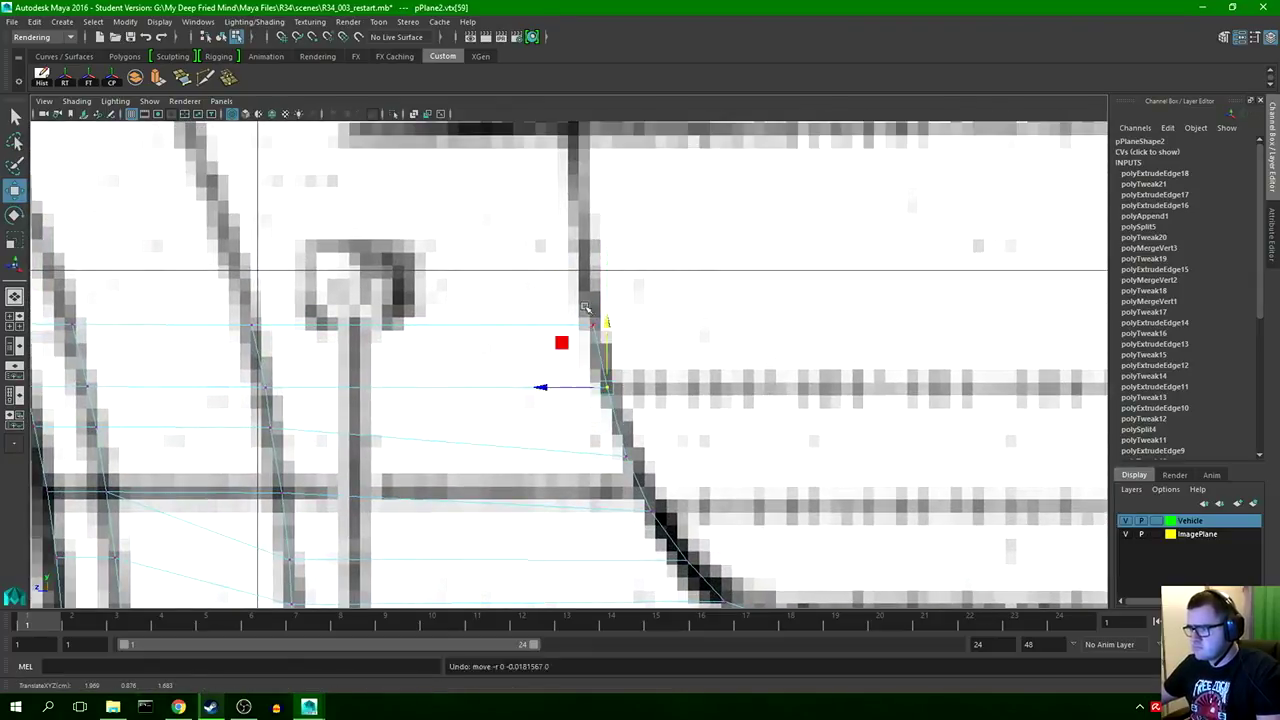
left_click_drag(622, 344, 592, 255)
- Extrude the top edges upward to the upper side of the small square blueprint detail, shifting them slightly toward the wheel
middle_click_drag(323, 294, 573, 291, "alt")
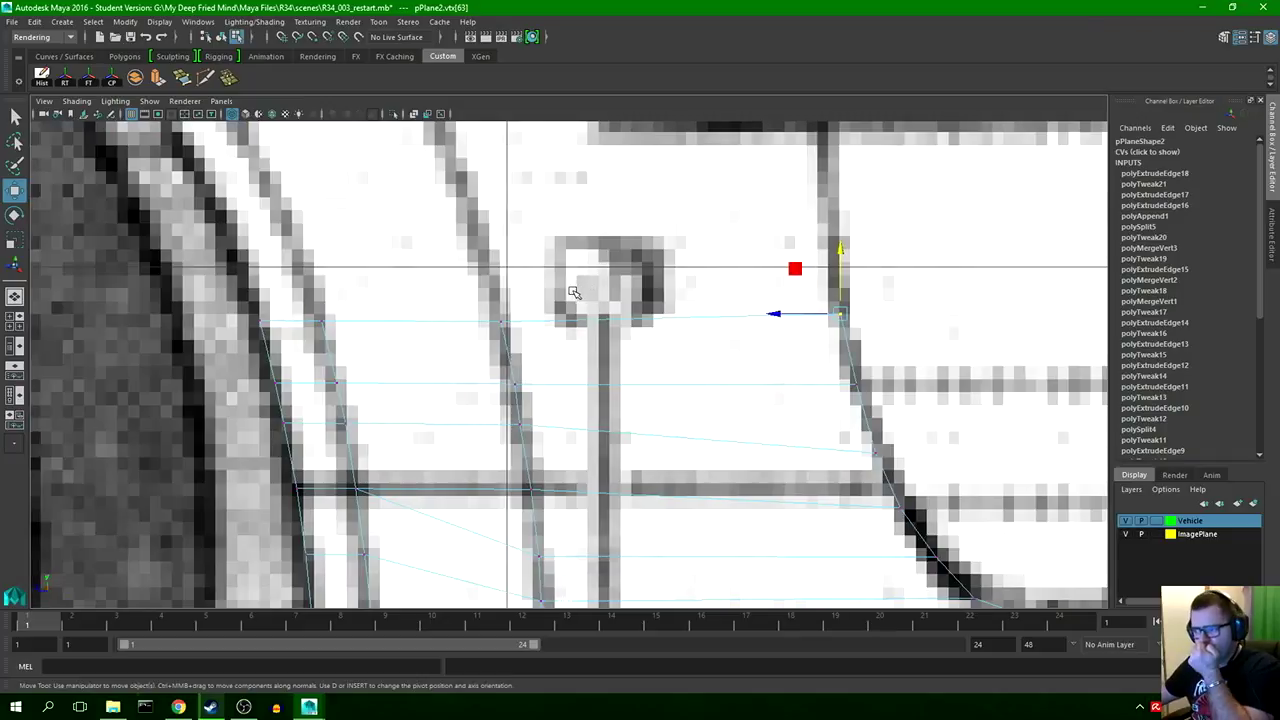
right_click_drag(588, 320, 588, 284)
left_click(575, 322)
left_click(436, 350, "shift")
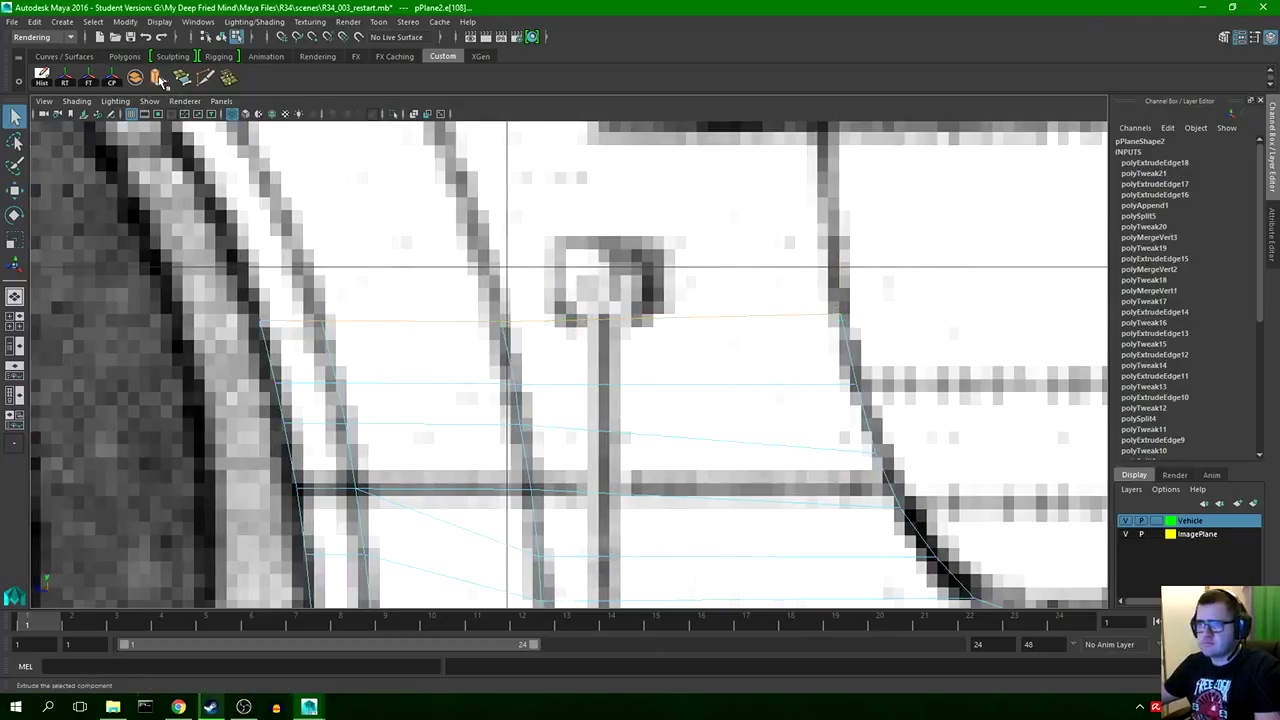
left_click(159, 79)
left_click_drag(550, 267, 548, 184)
left_click_drag(500, 234, 483, 232)
- Fit the newest top row's wheel-side and middle vertices to the three wheel-arch lines
middle_click_drag(305, 330, 491, 323, "alt")
middle_click_drag(328, 283, 154, 322, "alt")
left_click(240, 268)
key("w")
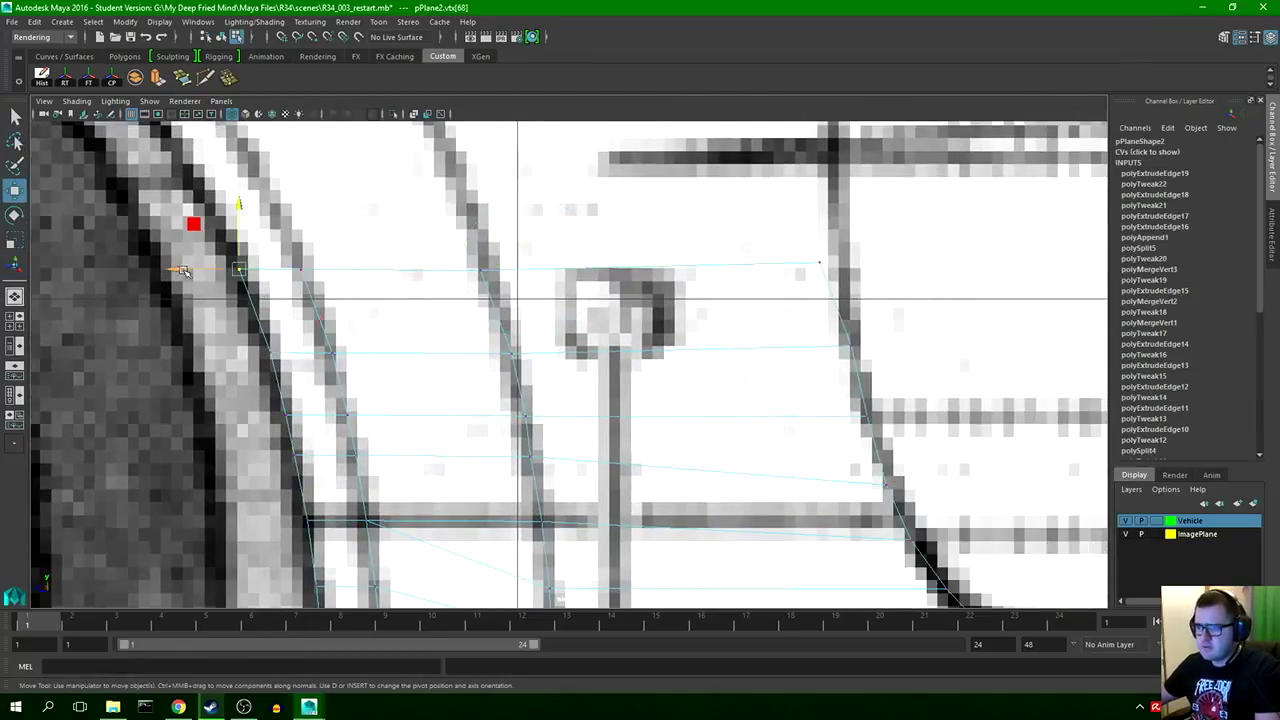
left_click(303, 269)
left_click_drag(238, 268, 240, 269)
left_click(485, 270)
left_click_drag(422, 270, 426, 271)
- Align the door-side vertices of the top three rows with the door line and level the uppermost one with its row
middle_click_drag(783, 290, 563, 300, "alt")
left_click(599, 272)
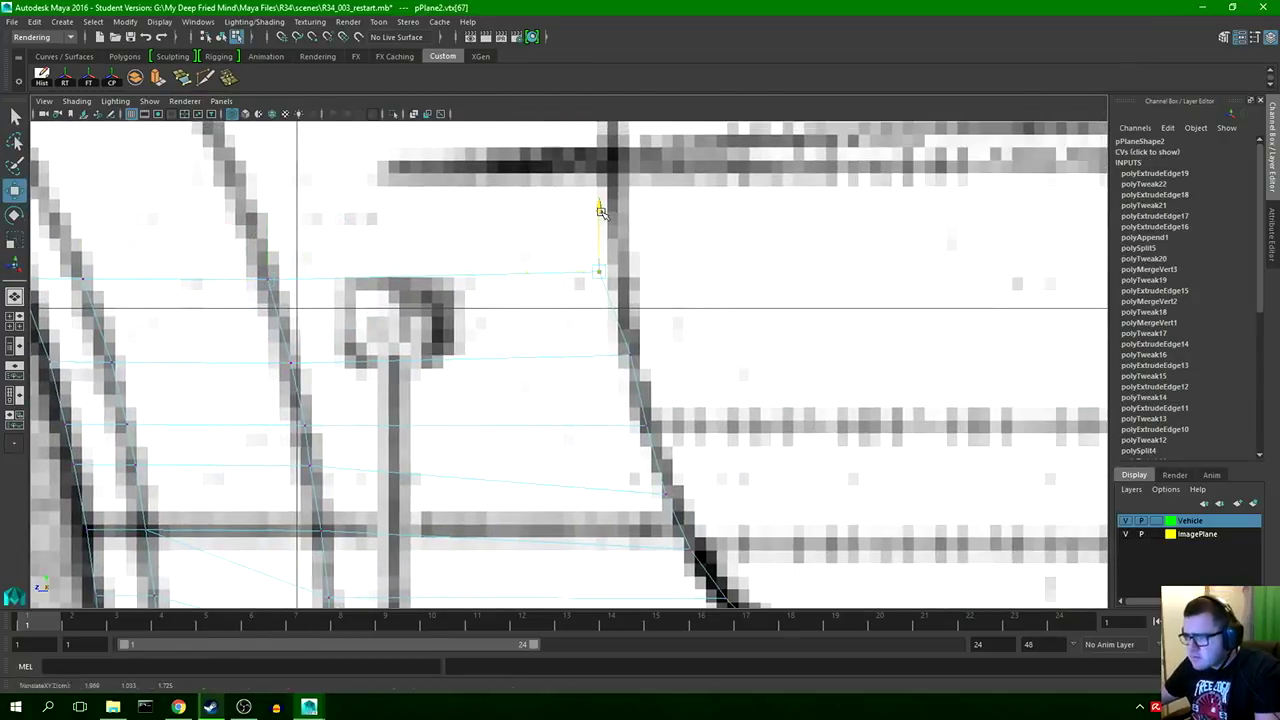
left_click_drag(558, 279, 559, 280)
left_click(630, 355)
left_click_drag(568, 356, 564, 356)
left_click(646, 426)
left_click_drag(582, 427, 581, 427)
middle_click_drag(497, 334, 563, 335, "alt")
- Cut the top face along both sides of the small square detail and connect each cut to the face's nearest lower corner with Multi-Cut
left_click(205, 78)
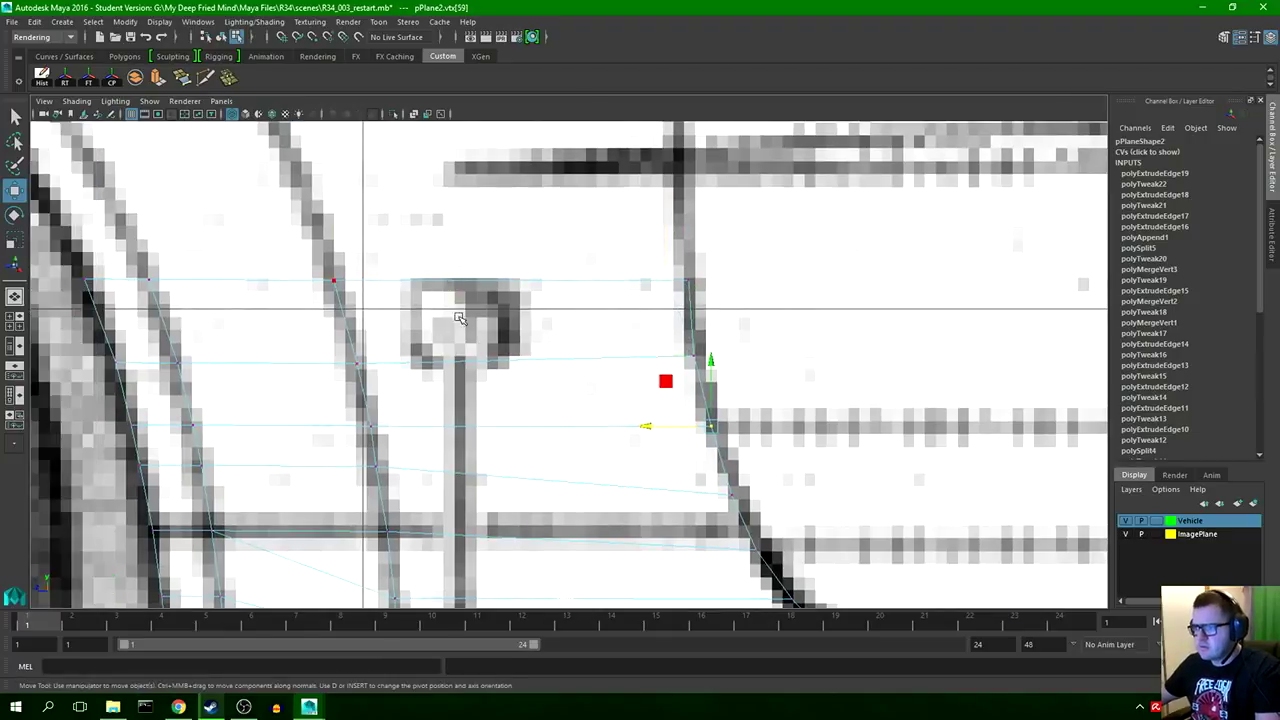
left_click(434, 364)
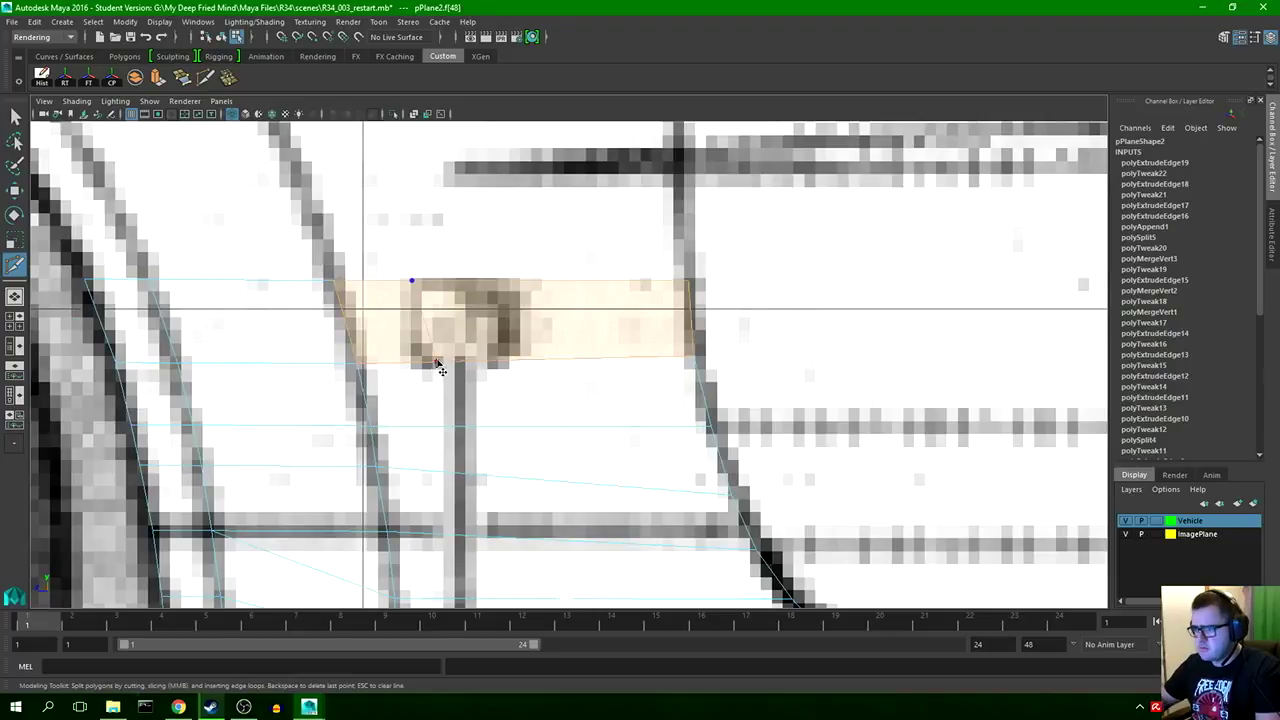
right_click(434, 358)
right_click(363, 367)
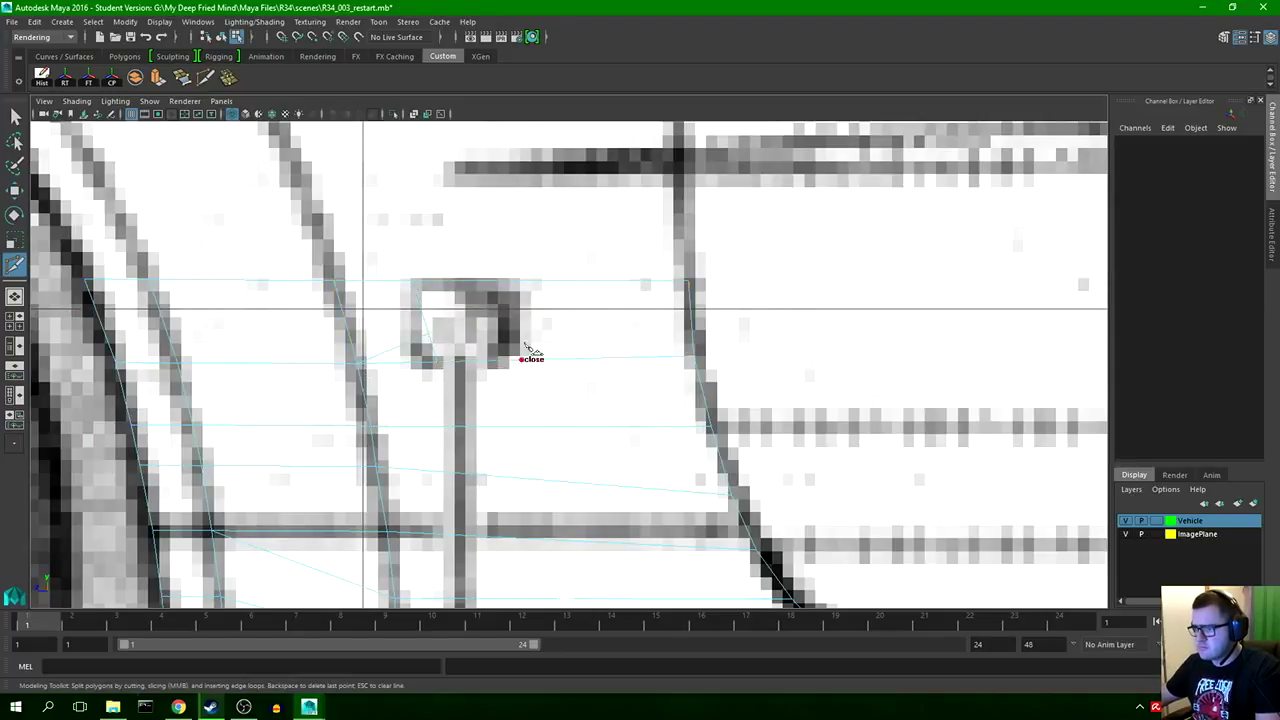
left_click(540, 330)
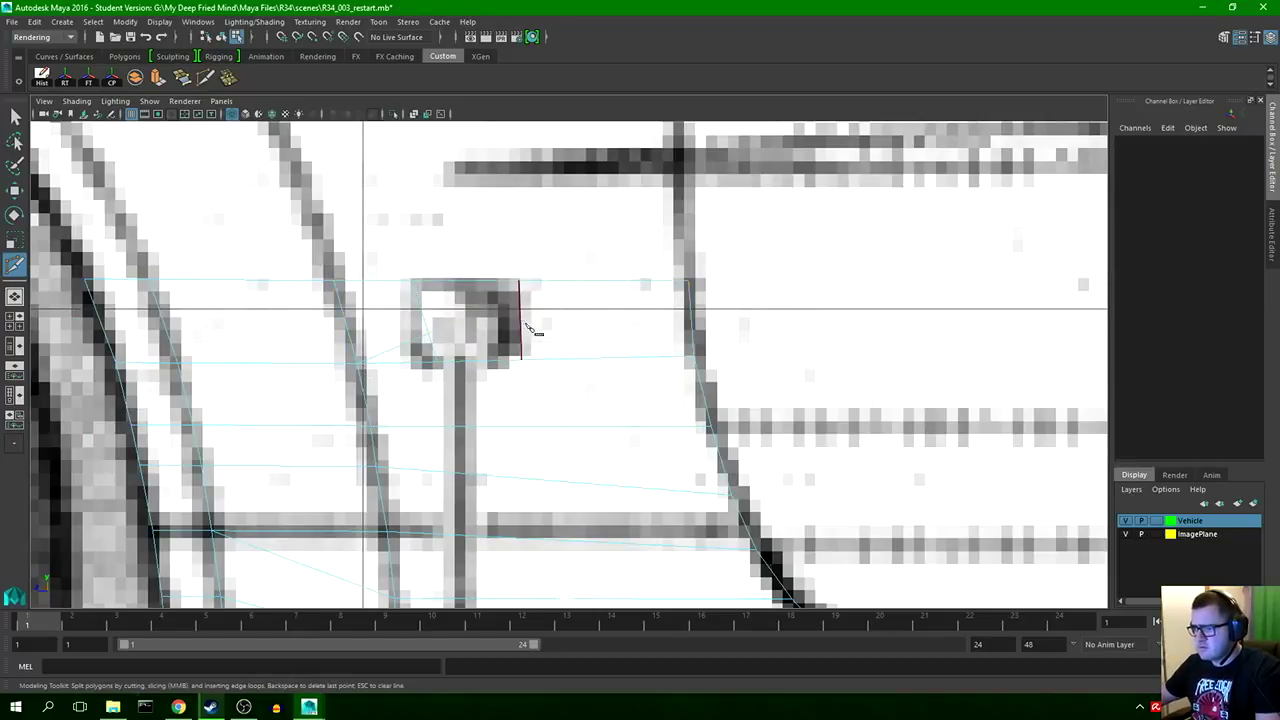
key("q")
- Reposition the cut vertices around the small square detail to follow its rounded blueprint outline
right_click(520, 320)
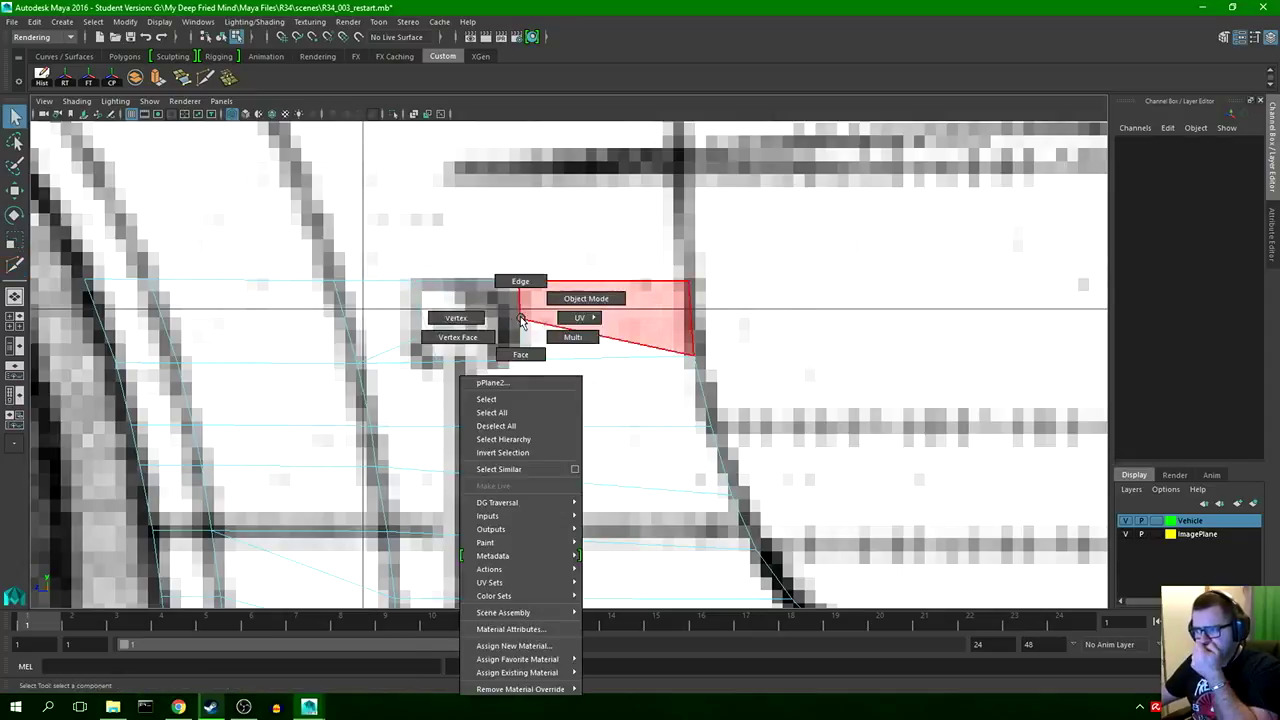
right_click_drag(520, 319, 458, 318)
left_click(411, 338)
key("w")
left_click_drag(360, 334, 354, 334)
left_click_drag(413, 268, 450, 319)
left_click(519, 281)
left_click(521, 318)
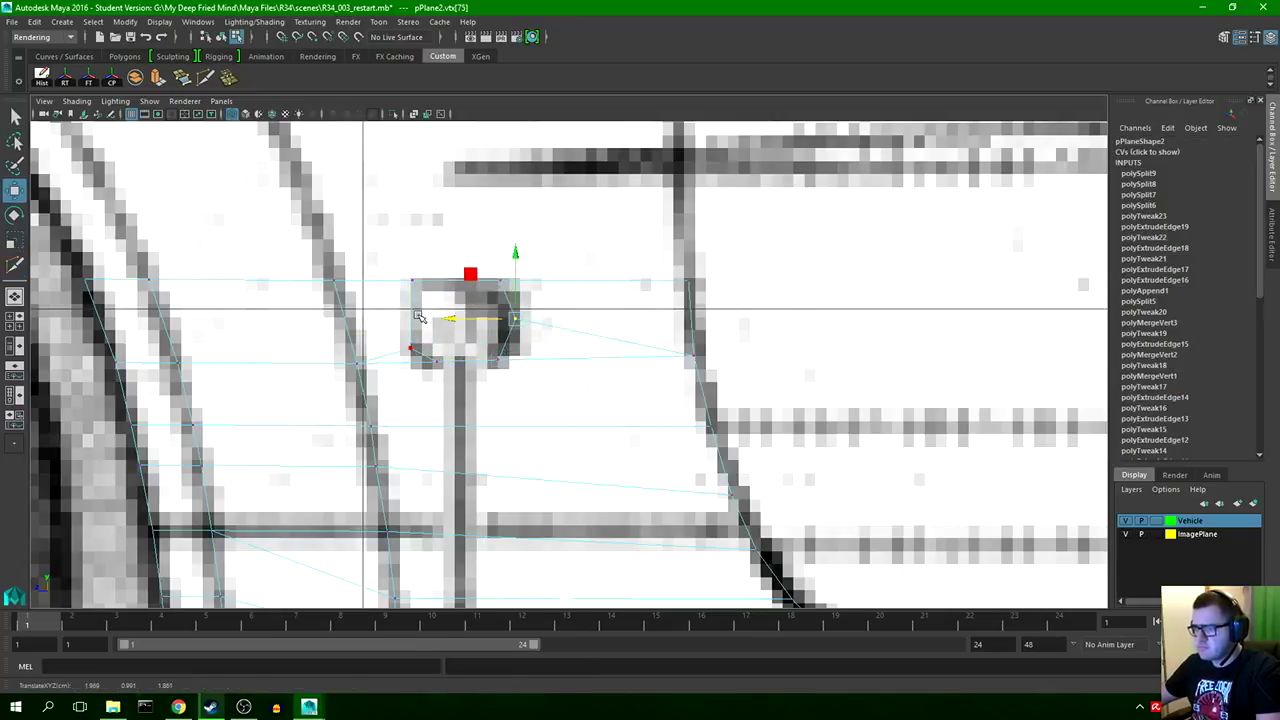
left_click(413, 281)
mouse_move(347, 281)
left_mouse_down()
mouse_move(413, 270)
mouse_move(434, 281)
mouse_move(372, 281)
left_mouse_up()
left_click(412, 347)
left_click(501, 281)
left_click(420, 281)
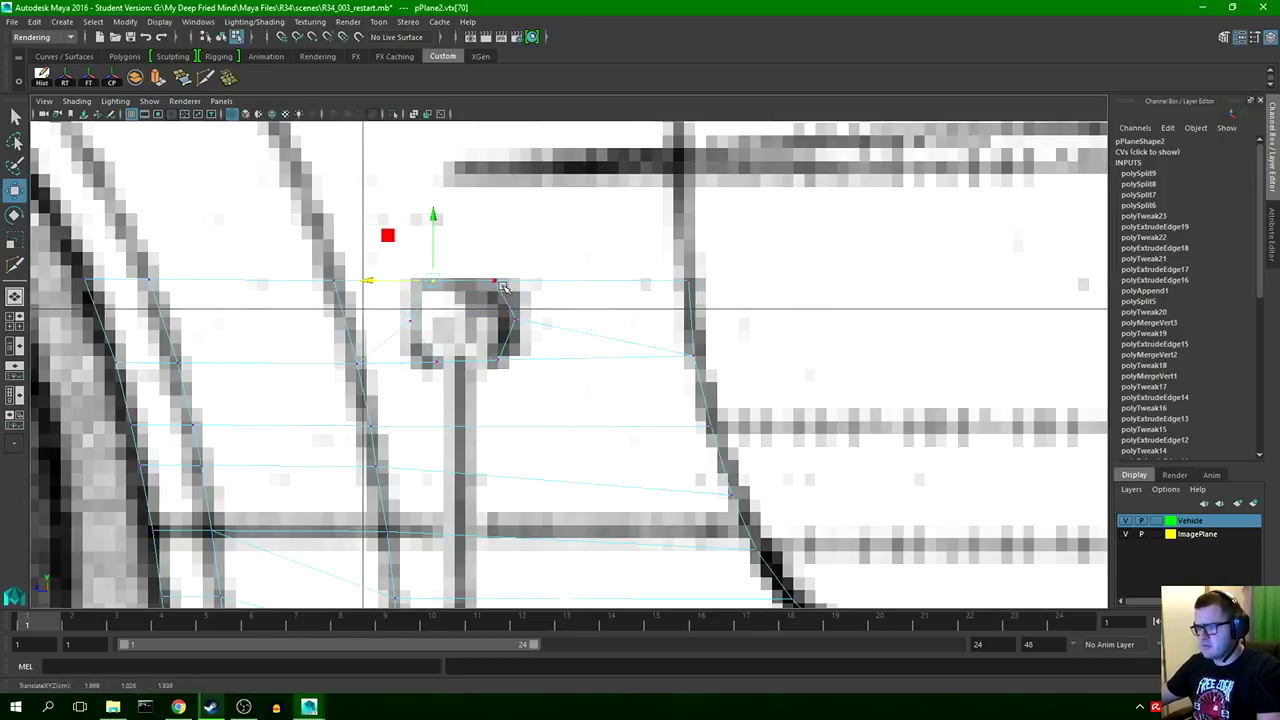
- Deselect the vertices, check the mesh in shaded display, return to wireframe and save the scene
key("q")
left_click(483, 257)
key("5")
key("4")
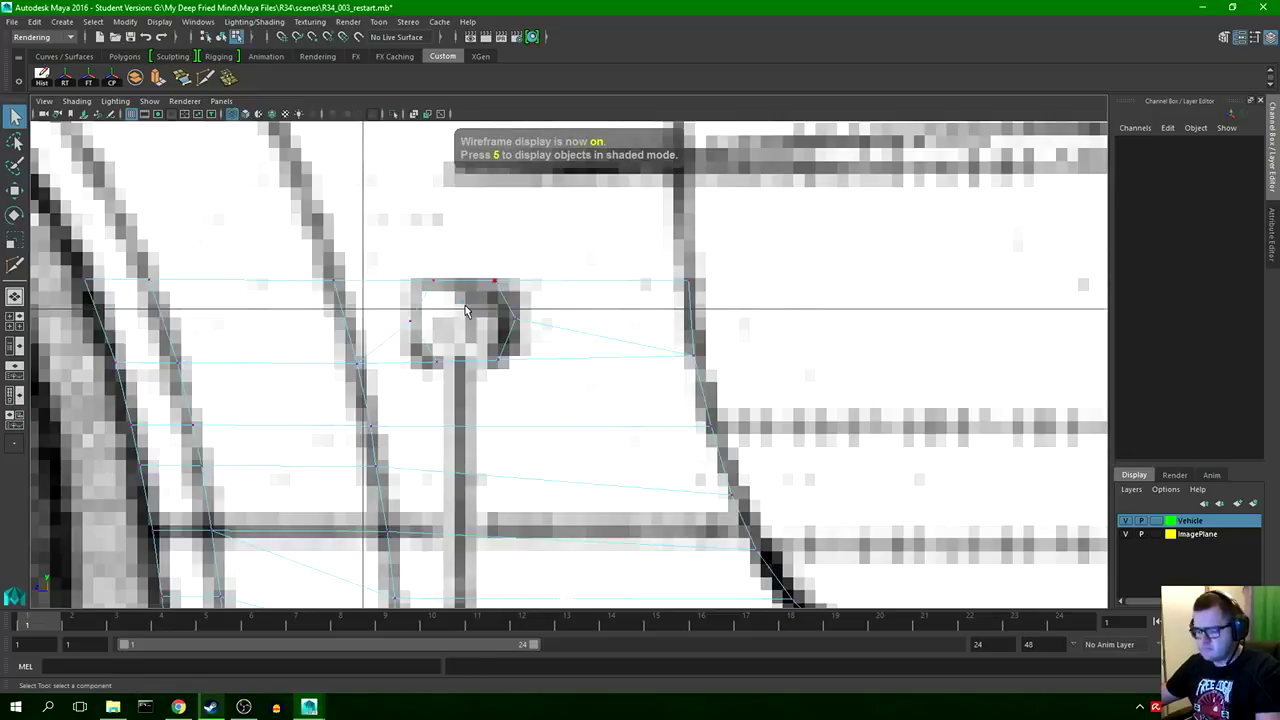
key("ctrl+s")
- Examine the skirt's rear end ahead of the rear wheel against the side blueprint
left_click(598, 368)
scroll(340, 350, "down", 10)
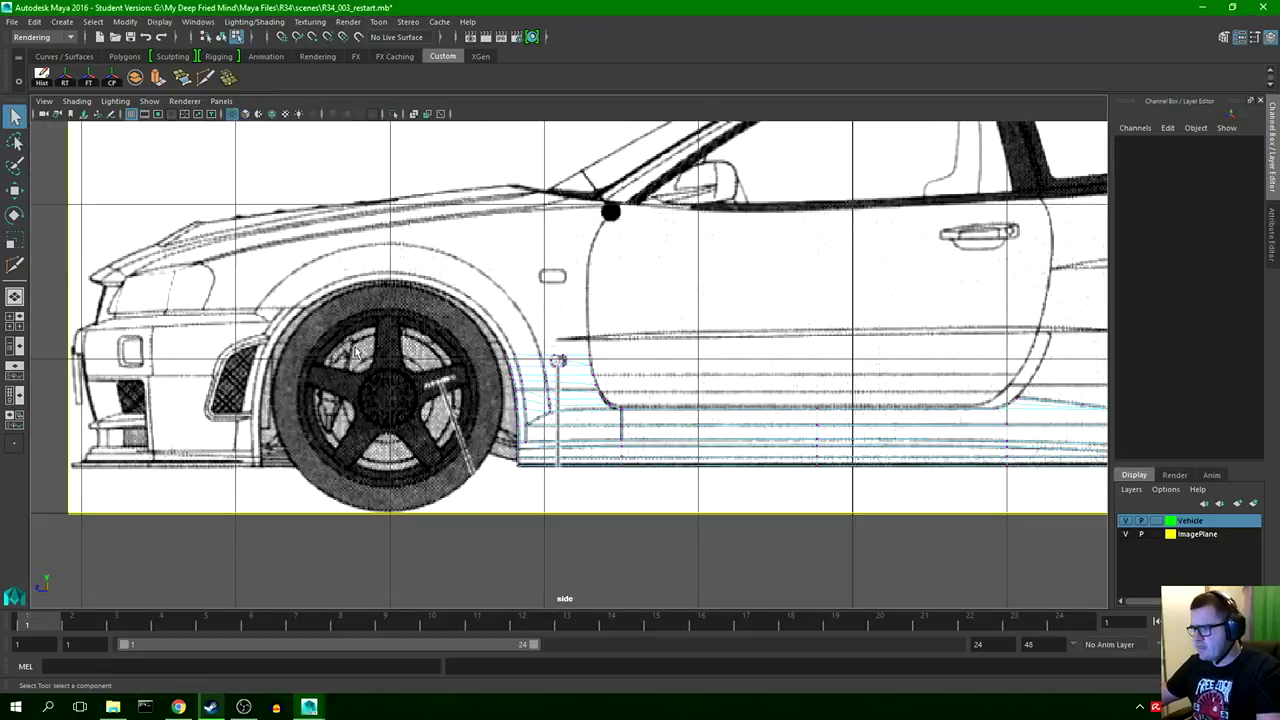
scroll(774, 370, "up", 2)
middle_click_drag(768, 390, 53, 415, "alt")
scroll(509, 394, "up", 2)
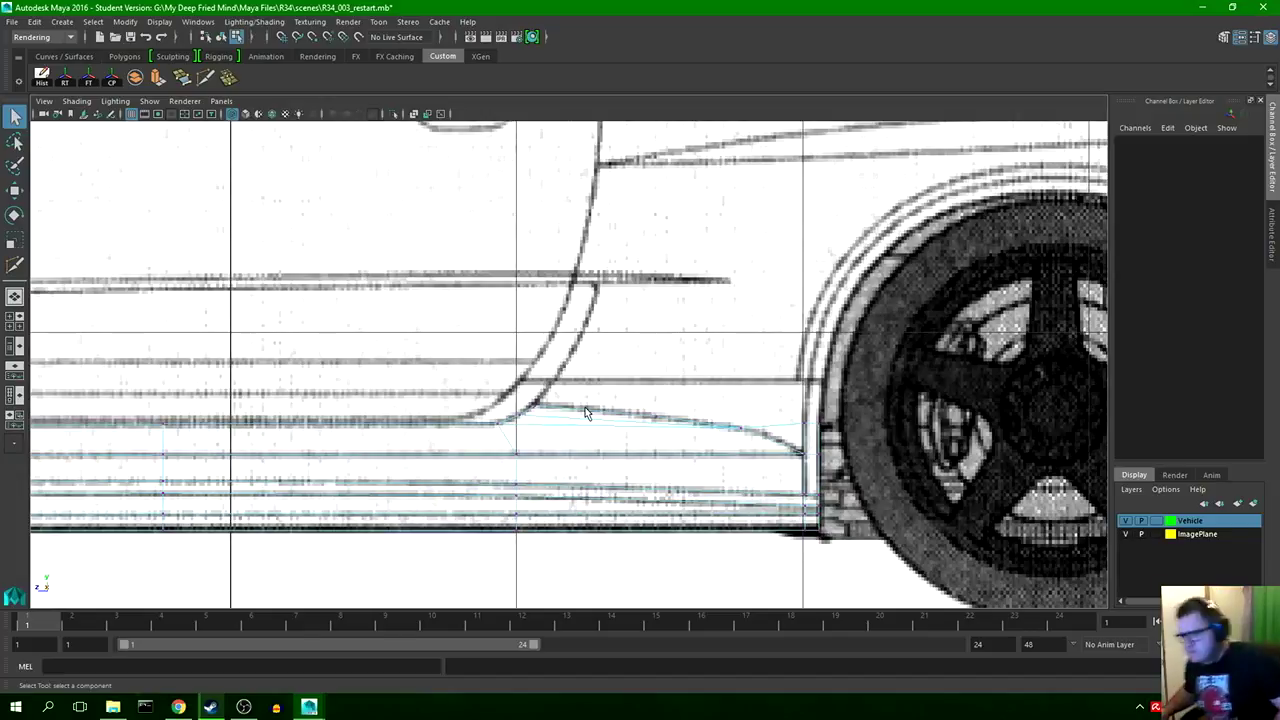
- Select the side skirt's upper boundary edges along the bottom of the door
scroll(582, 407, "up", 5)
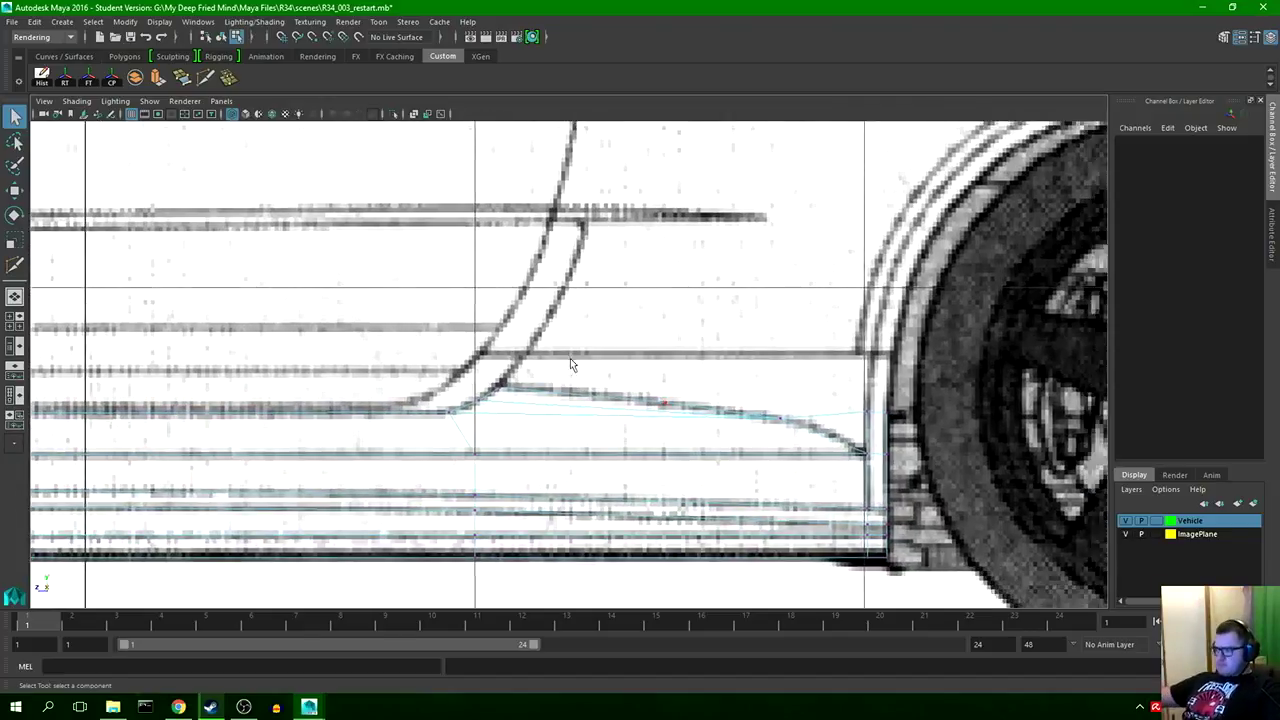
scroll(560, 422, "down", 6)
scroll(471, 430, "up", 3)
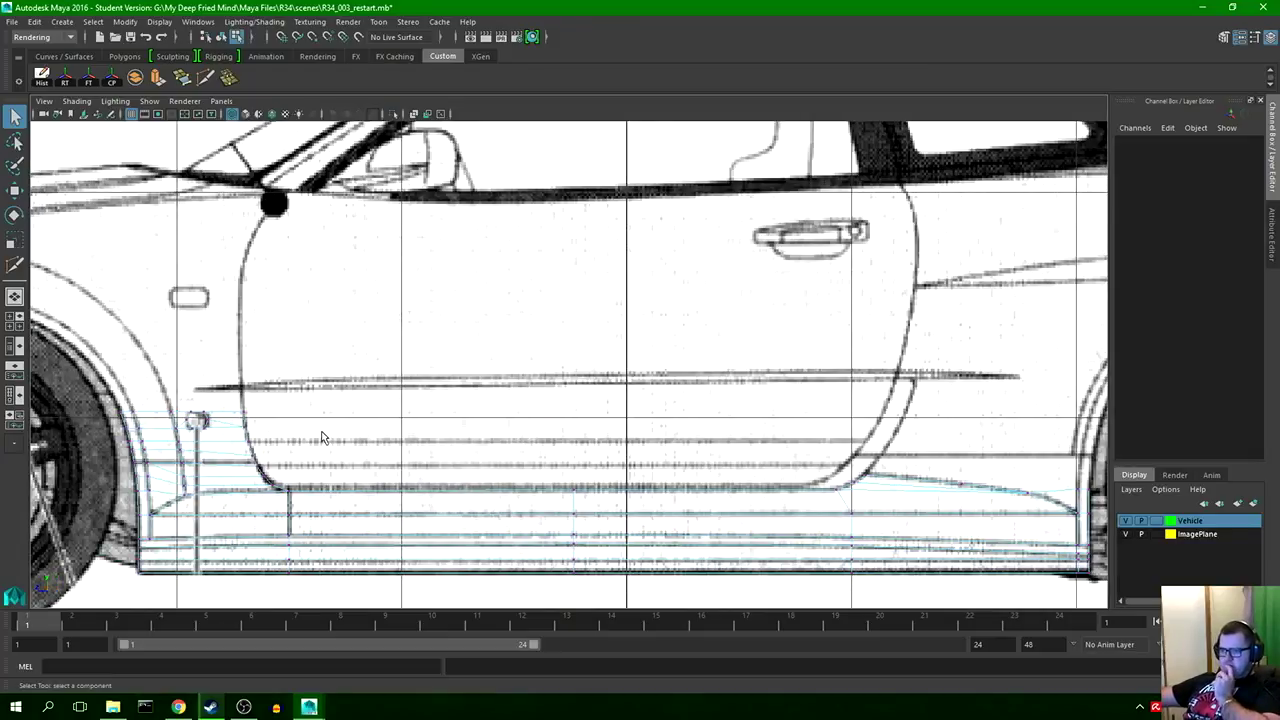
right_click_drag(471, 334, 471, 298)
left_click(650, 516)
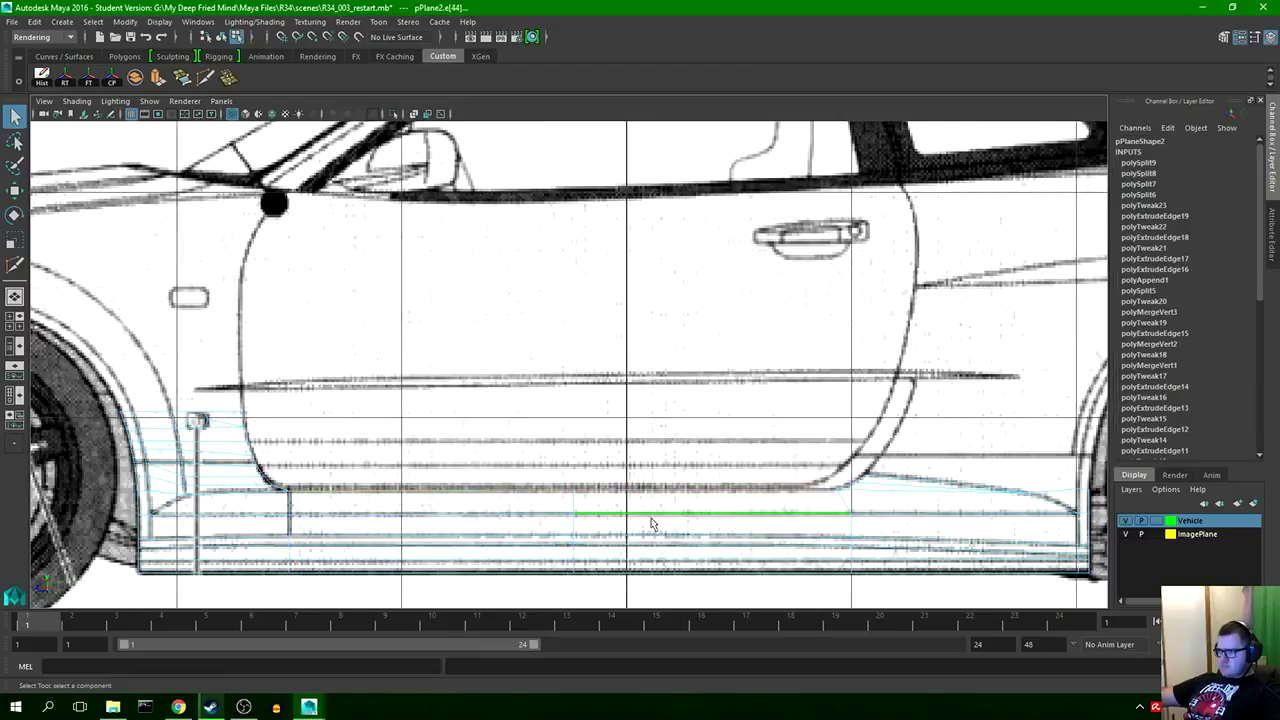
scroll(826, 483, "up", 3)
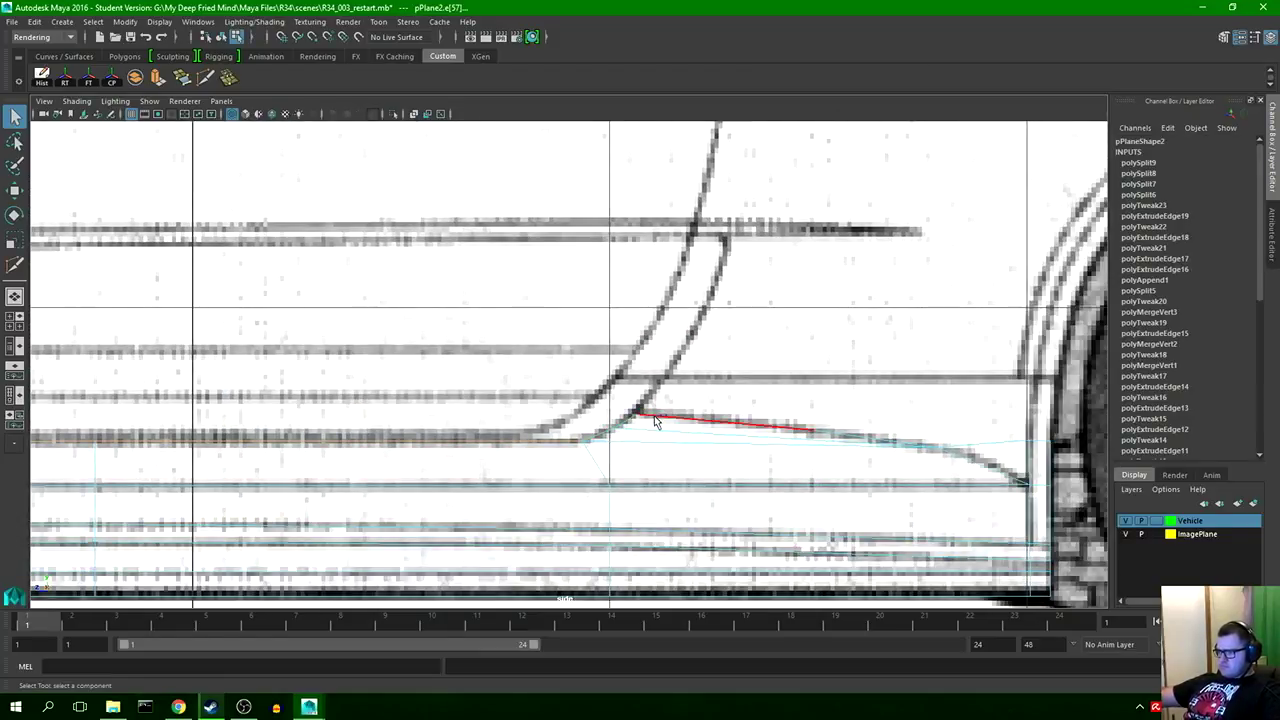
left_click(158, 78)
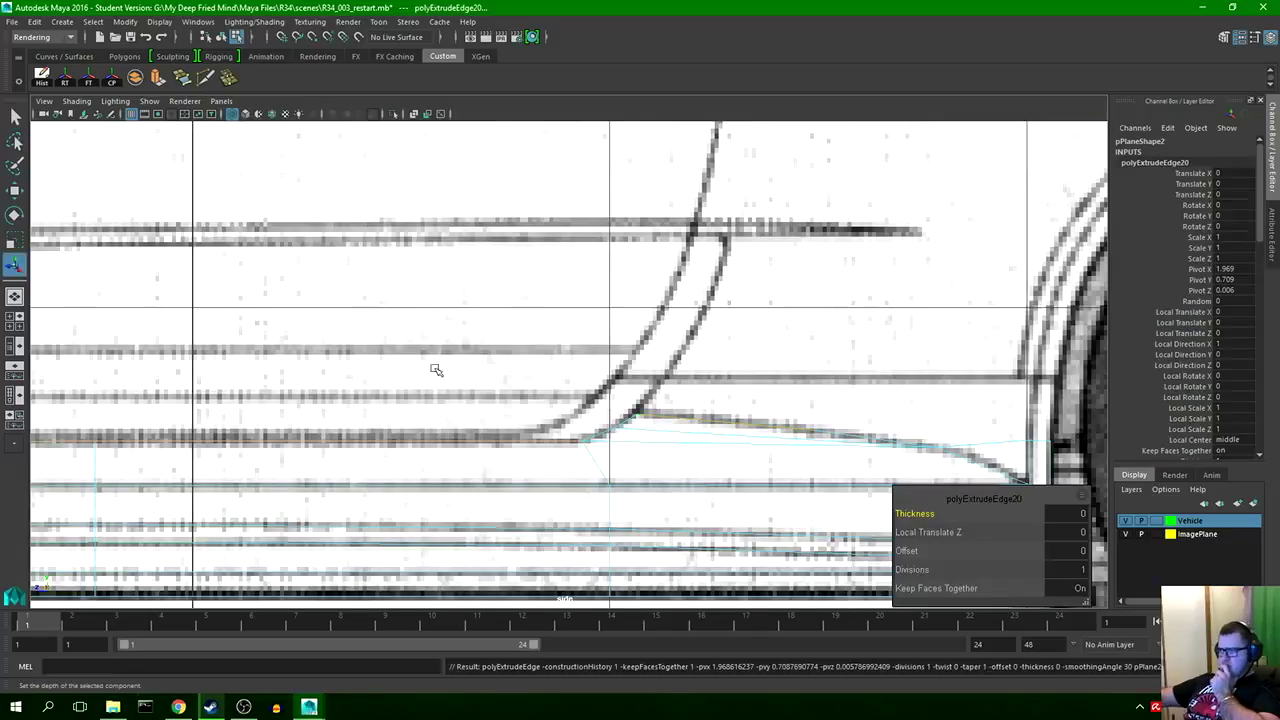
right_click_drag(437, 368, 361, 383, "alt")
middle_click_drag(361, 383, 481, 388, "alt")
right_click_drag(481, 388, 499, 373, "alt")
key("ctrl+z")
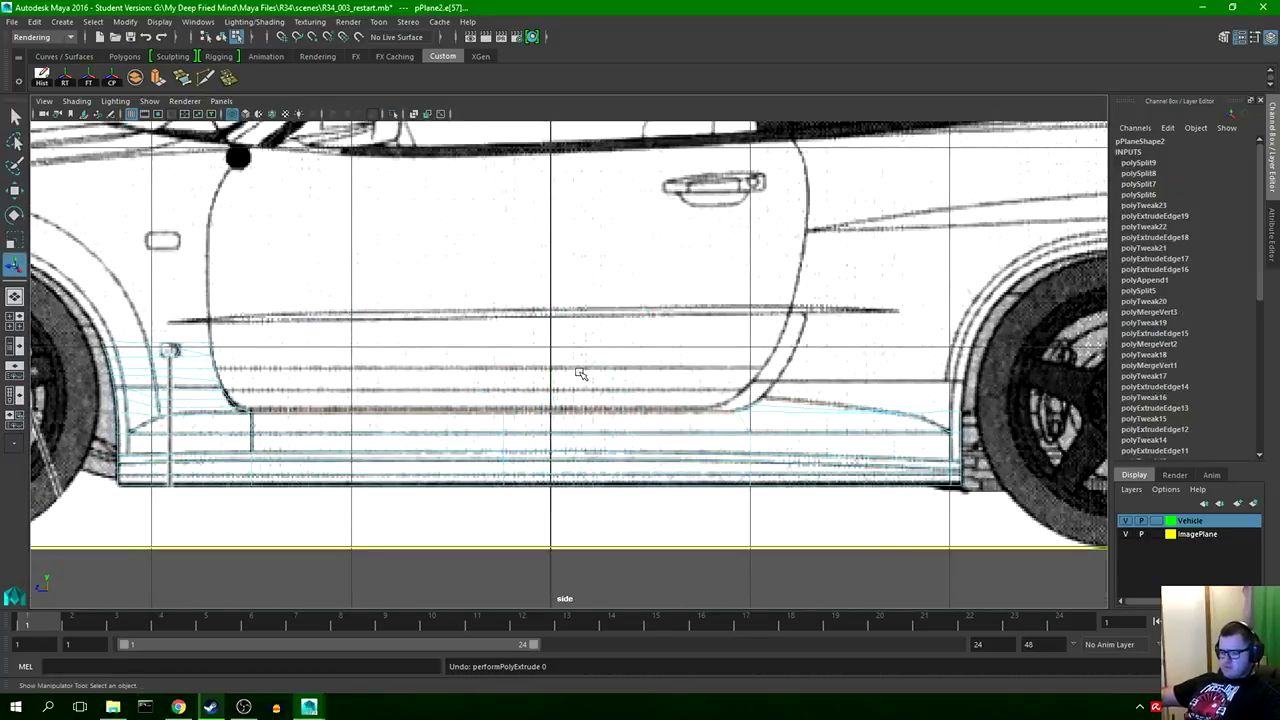
- Extrude the skirt's upper edges below the door upward twice to add two narrow rows of faces
key("ctrl+e")
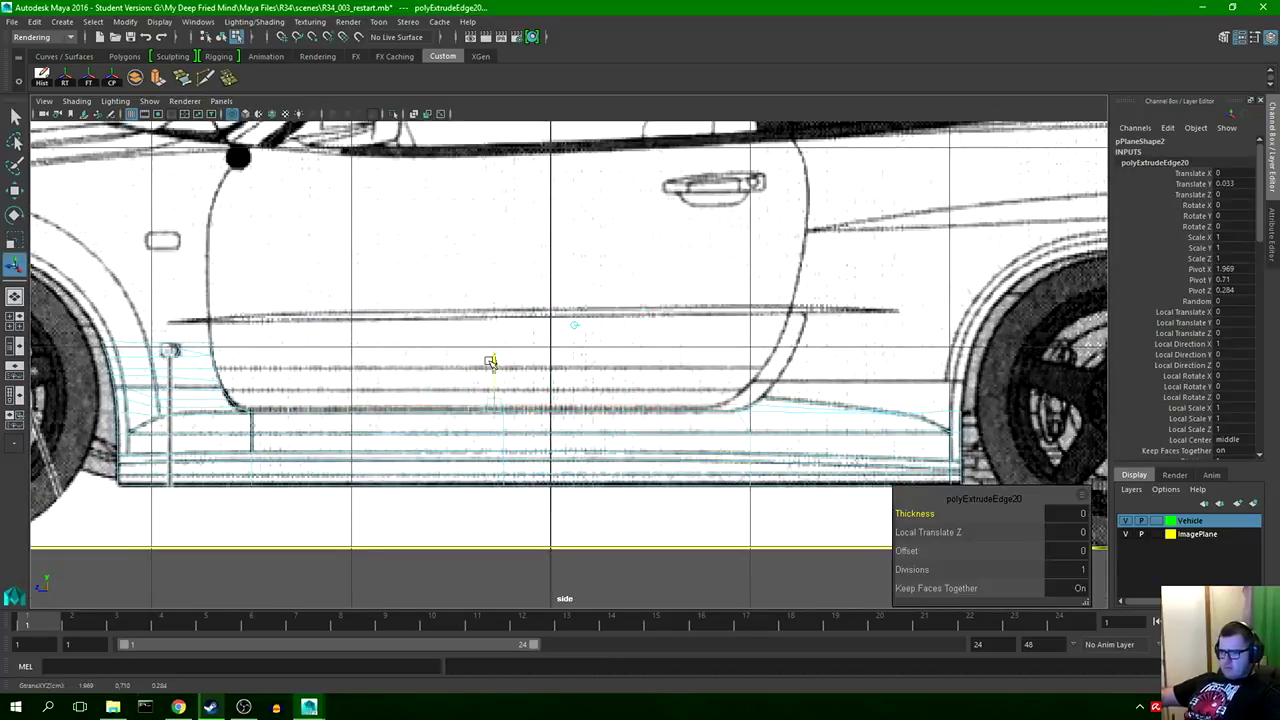
left_click_drag(490, 362, 493, 355)
key("q")
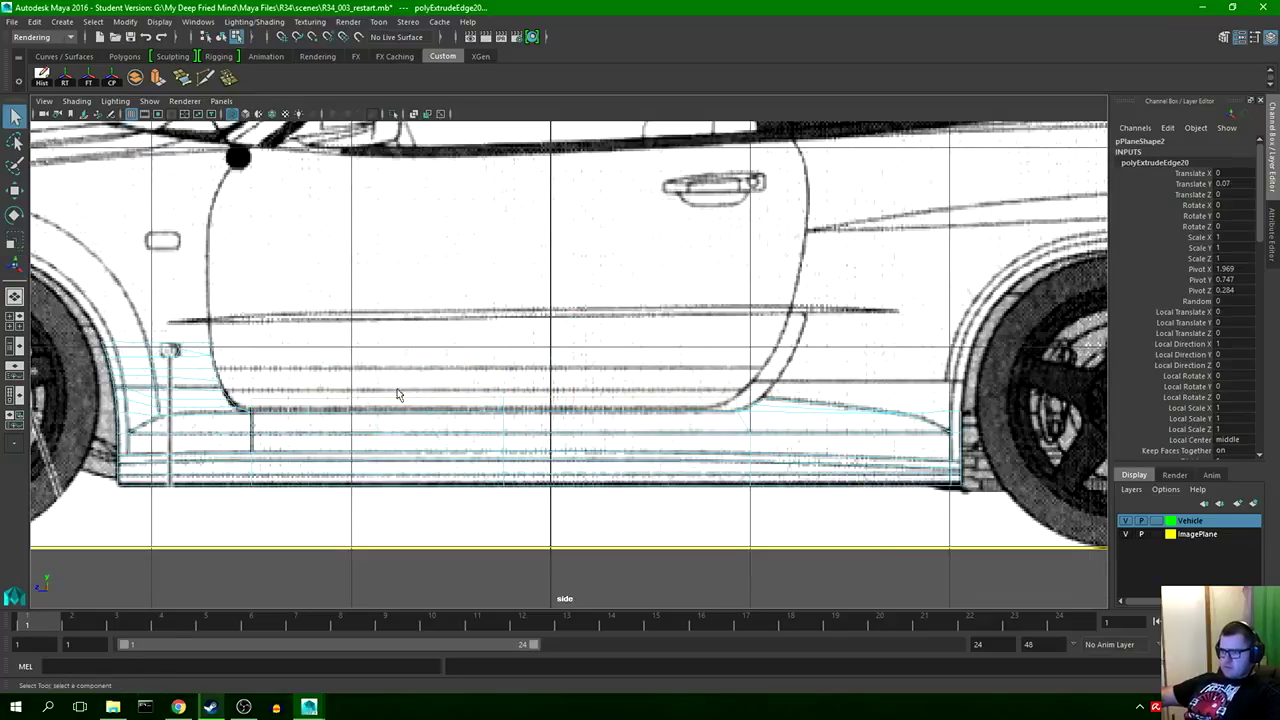
right_click_drag(215, 415, 257, 410, "alt")
middle_click_drag(257, 410, 345, 409, "alt")
key("ctrl+z")
left_click(158, 80)
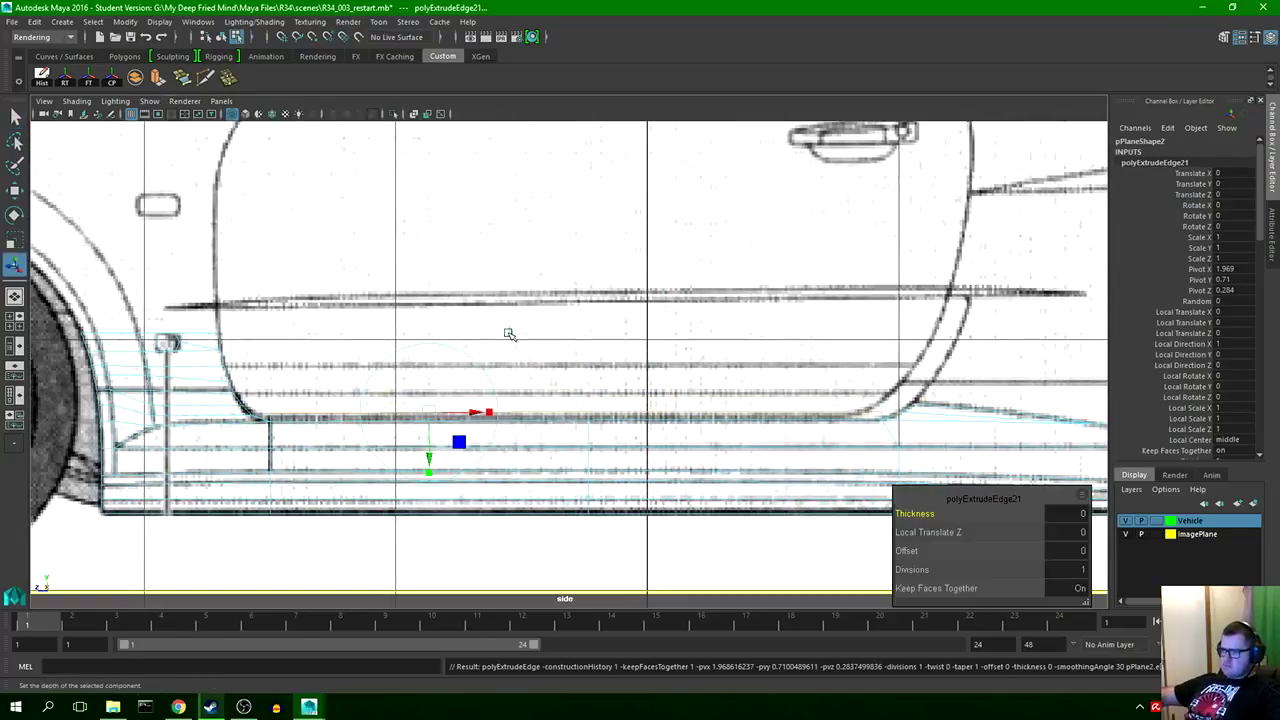
left_click(508, 334)
left_click_drag(575, 370, 575, 350)
- Move the lower new row's front end vertex toward the fender panel's edge vertex at the door's lower front corner
middle_click_drag(219, 353, 409, 334, "alt")
right_click_drag(409, 334, 349, 336)
right_click_drag(272, 416, 331, 414, "alt")
middle_click_drag(331, 414, 515, 378, "alt")
right_click_drag(515, 378, 541, 378, "alt")
left_click_drag(438, 344, 513, 382)
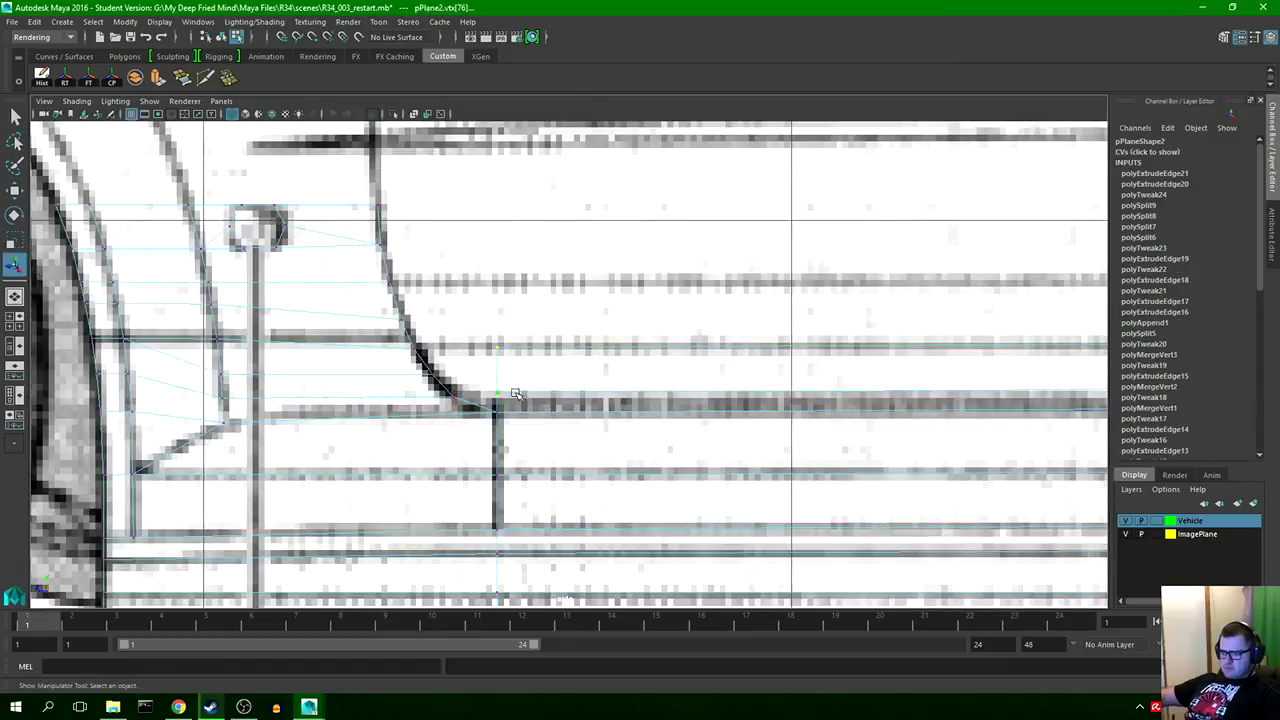
key("w")
right_click_drag(255, 364, 338, 362, "alt")
middle_click_drag(338, 362, 557, 386, "alt")
mouse_move(570, 321)
left_mouse_down()
mouse_move(570, 299)
mouse_move(570, 324)
left_mouse_up()
right_click_drag(500, 400, 640, 400, "alt")
middle_click_drag(640, 400, 572, 300, "alt")
left_click(571, 391)
left_click_drag(571, 391, 543, 415)
- Align the lower row's front vertex precisely with the fender panel's edge vertex and merge the two
right_click_drag(453, 439, 512, 439, "alt")
middle_click_drag(512, 439, 603, 384, "alt")
right_click_drag(603, 384, 645, 384, "alt")
left_click_drag(587, 391, 583, 391)
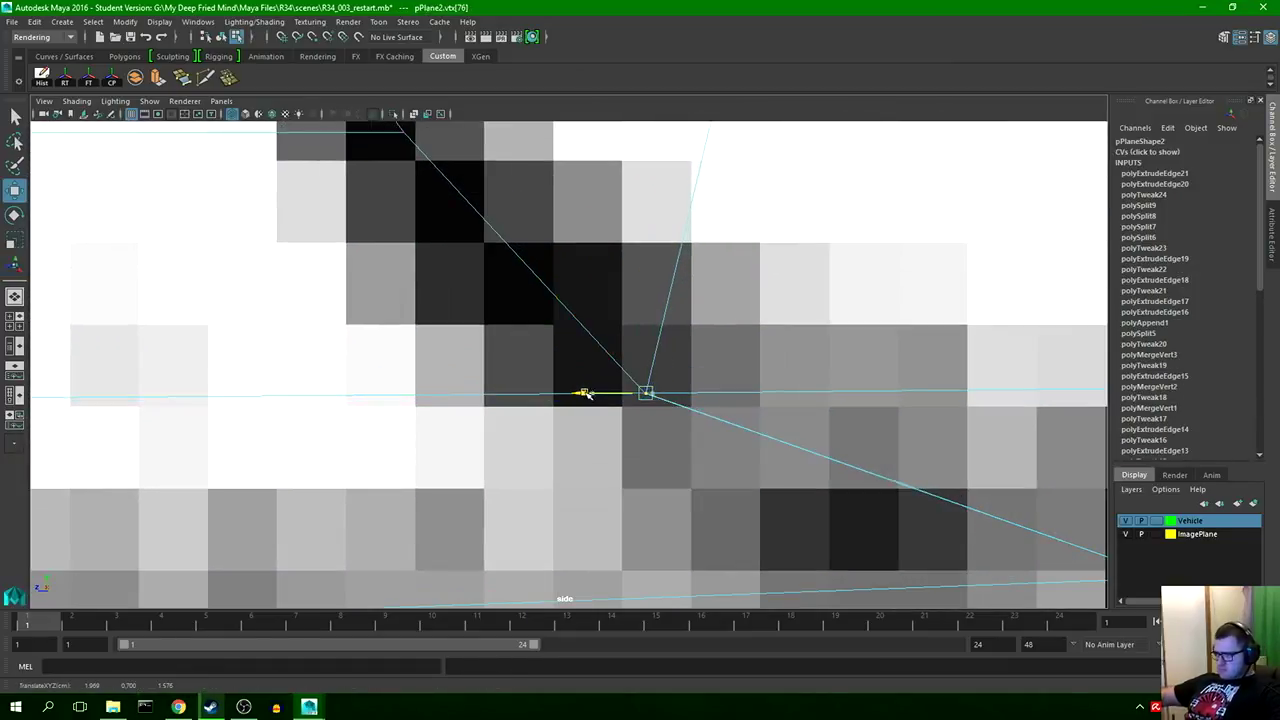
key("q")
left_click(228, 78)
- Move the upper new row's front end vertex onto the next fender edge vertex along the door curve and merge them
middle_click_drag(590, 150, 527, 293, "alt")
left_click_drag(620, 203, 688, 264)
key("w")
left_click_drag(655, 234, 339, 272)
middle_click_drag(339, 272, 560, 325, "alt")
right_click_drag(560, 325, 660, 322, "alt")
middle_click_drag(636, 120, 529, 363, "alt")
left_click_drag(529, 363, 566, 346)
mouse_move(566, 346)
left_mouse_down()
mouse_move(544, 355)
mouse_move(560, 330)
left_mouse_up()
key("q")
left_click(228, 78)
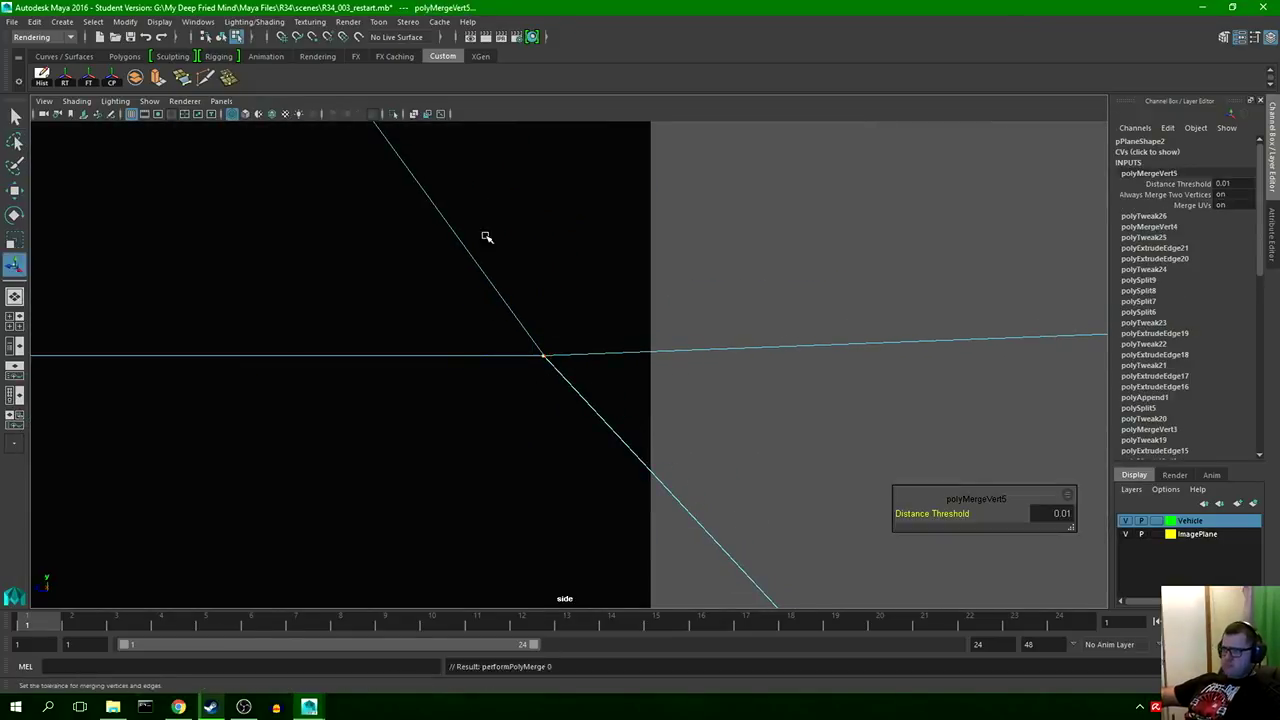
- Move the lower new row's rear end vertex rearward toward the skirt vertex on the door's rear lower curve
right_click_drag(486, 237, 300, 260, "alt")
middle_click_drag(848, 354, 480, 360, "alt")
right_click_drag(480, 360, 720, 360, "alt")
middle_click_drag(249, 408, 367, 385, "alt")
left_click_drag(366, 390, 300, 360)
key("w")
right_click_drag(300, 360, 330, 362, "alt")
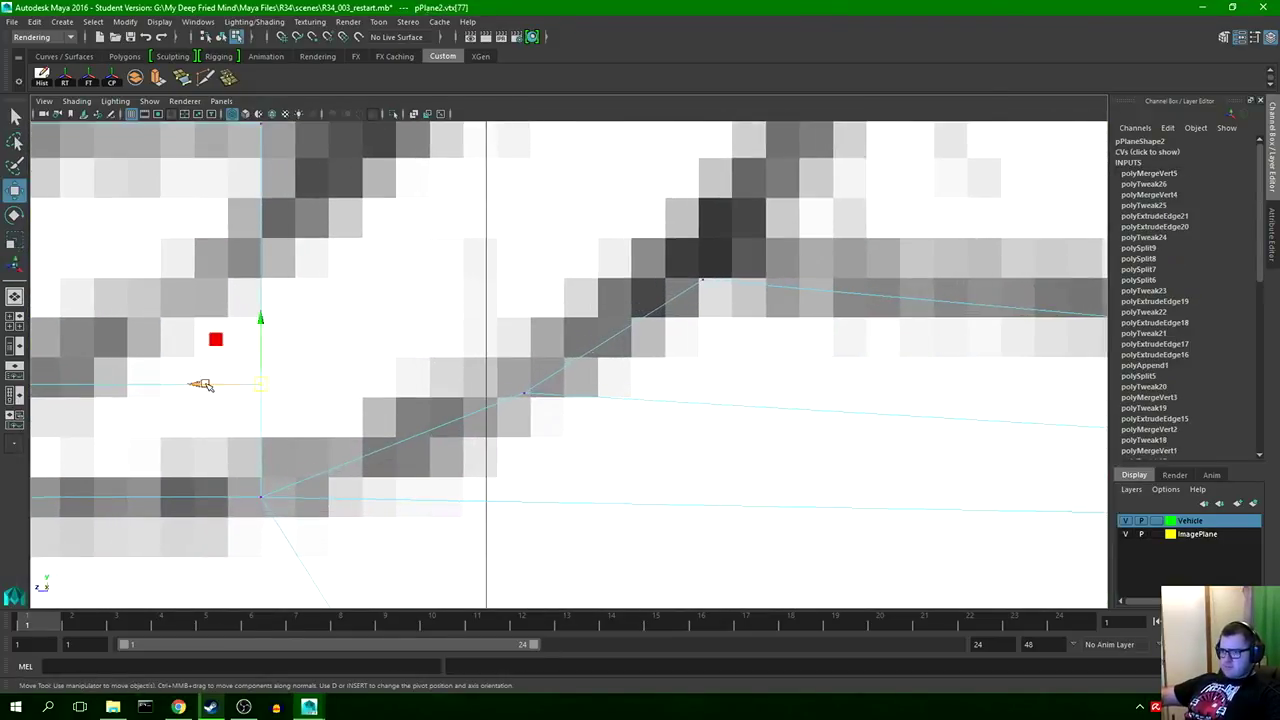
left_click_drag(203, 383, 451, 380)
- Align the lower row's rear vertex exactly with the skirt vertex on the rear door curve and merge the two
right_click_drag(794, 289, 960, 295, "alt")
middle_click_drag(307, 456, 397, 383, "alt")
left_click_drag(396, 374, 457, 407)
right_click_drag(400, 430, 420, 432, "alt")
middle_click_drag(420, 432, 556, 371, "alt")
right_click_drag(556, 371, 620, 371, "alt")
left_click_drag(580, 310, 595, 332)
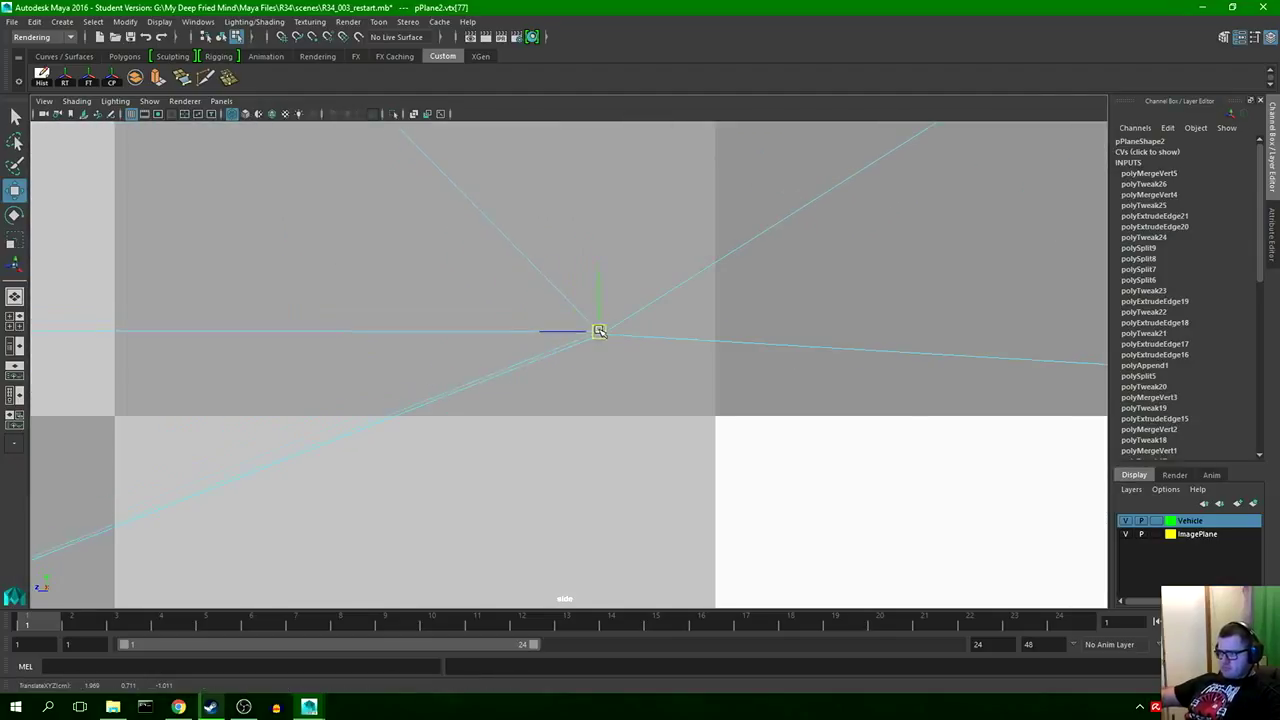
key("q")
left_click_drag(636, 380, 545, 283)
left_click(228, 78)
key("q")
- Adjust the height of the upper new row's middle vertex above the bottom edge of the door
right_click_drag(700, 320, 860, 350, "alt")
left_click_drag(660, 370, 480, 306)
key("w")
middle_click_drag(362, 325, 1000, 312, "alt")
middle_click_drag(100, 314, 530, 306, "alt")
left_click_drag(522, 305, 562, 346)
left_click_drag(543, 268, 549, 243)
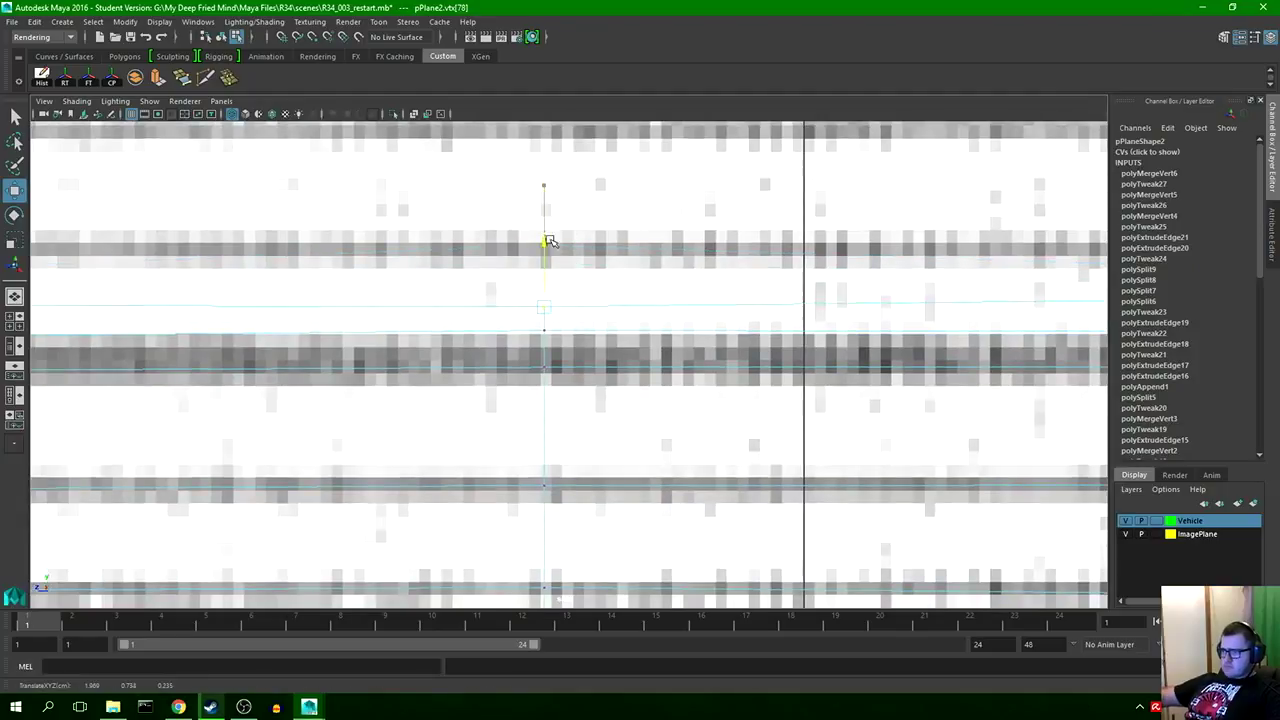
- Move the upper row's rear end vertex onto the corner vertex where the skirt's rear arc begins and merge them
middle_click_drag(1000, 300, 466, 297, "alt")
middle_click_drag(900, 300, 440, 340, "alt")
right_click_drag(440, 340, 580, 350, "alt")
left_click_drag(520, 315, 467, 371)
middle_click_drag(467, 371, 496, 374, "alt")
right_click_drag(496, 374, 690, 374, "alt")
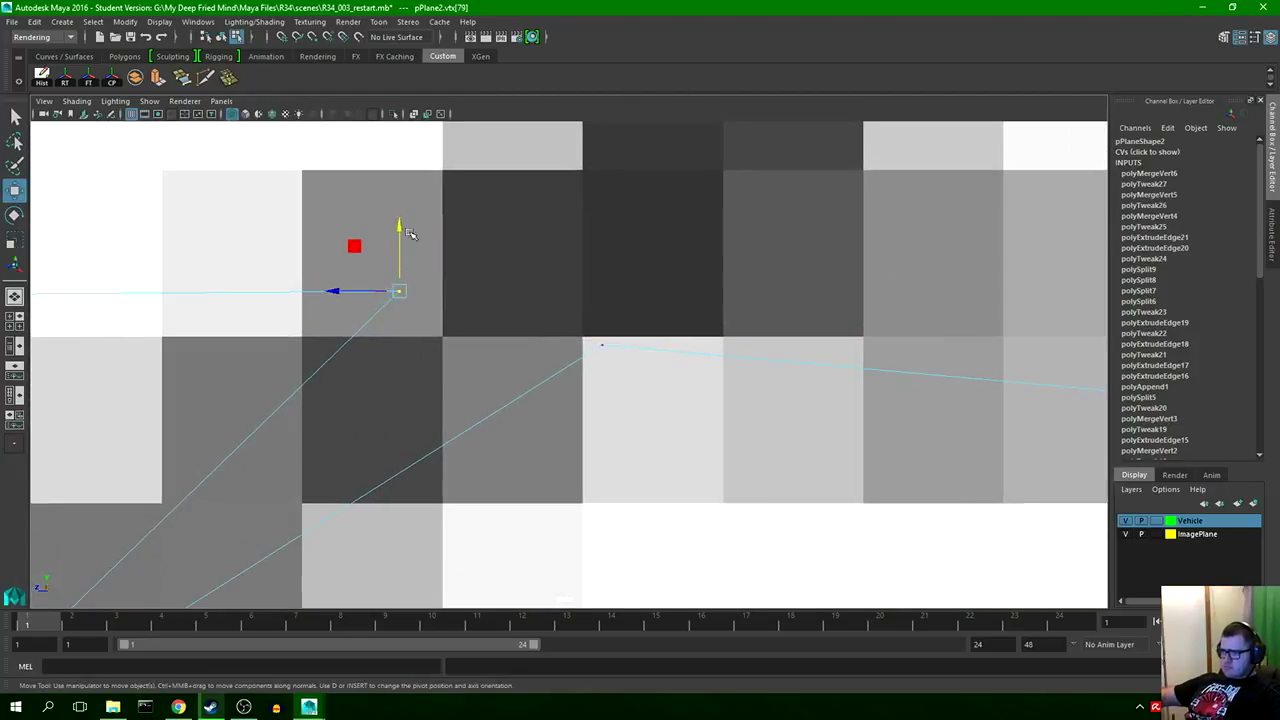
left_click_drag(400, 234, 400, 262)
left_click_drag(337, 320, 581, 319)
left_click_drag(643, 256, 643, 283)
left_click_drag(585, 346, 543, 345)
right_click_drag(543, 345, 605, 342, "alt")
left_click_drag(619, 278, 550, 383)
key("q")
left_click(230, 78)
key("q")
- Extrude the upper boundary edges from the door's front corner to the rear wheel arch upward to form a new row
key("f")
right_click_drag(317, 300, 180, 310, "alt")
middle_click_drag(396, 361, 506, 363, "alt")
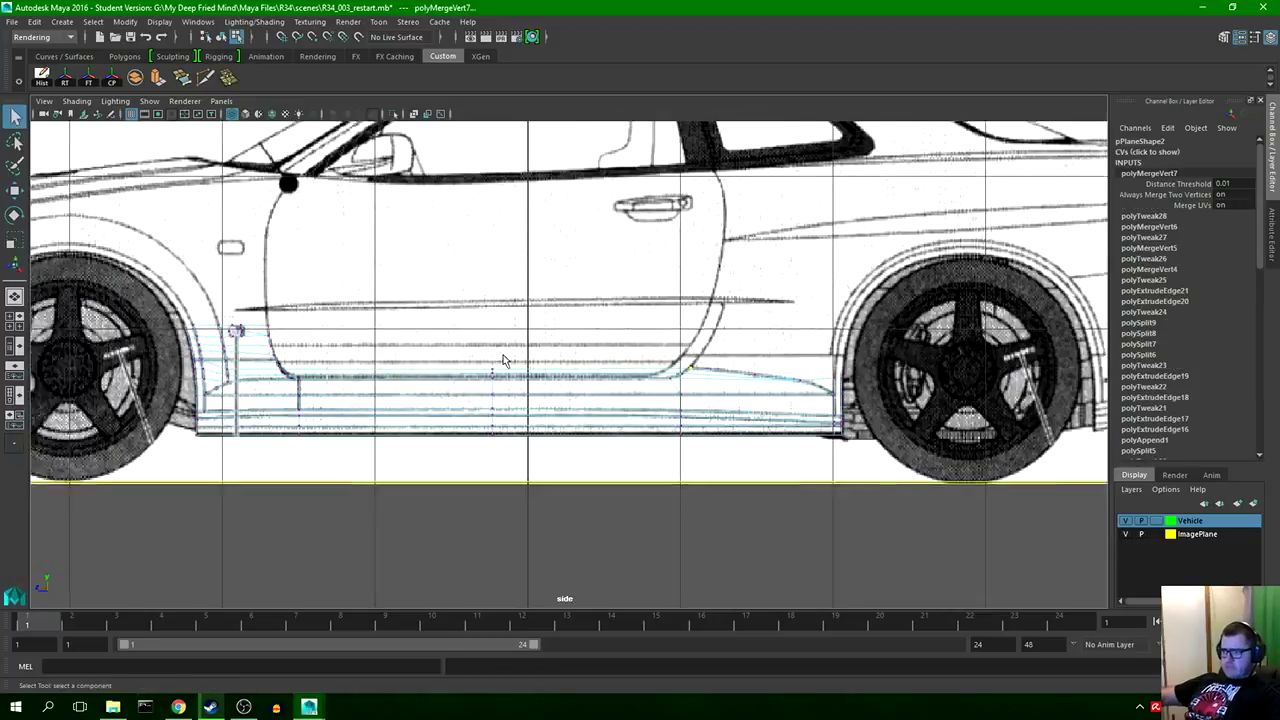
right_click_drag(506, 363, 523, 351, "alt")
right_click_drag(432, 336, 432, 299)
left_click(385, 380)
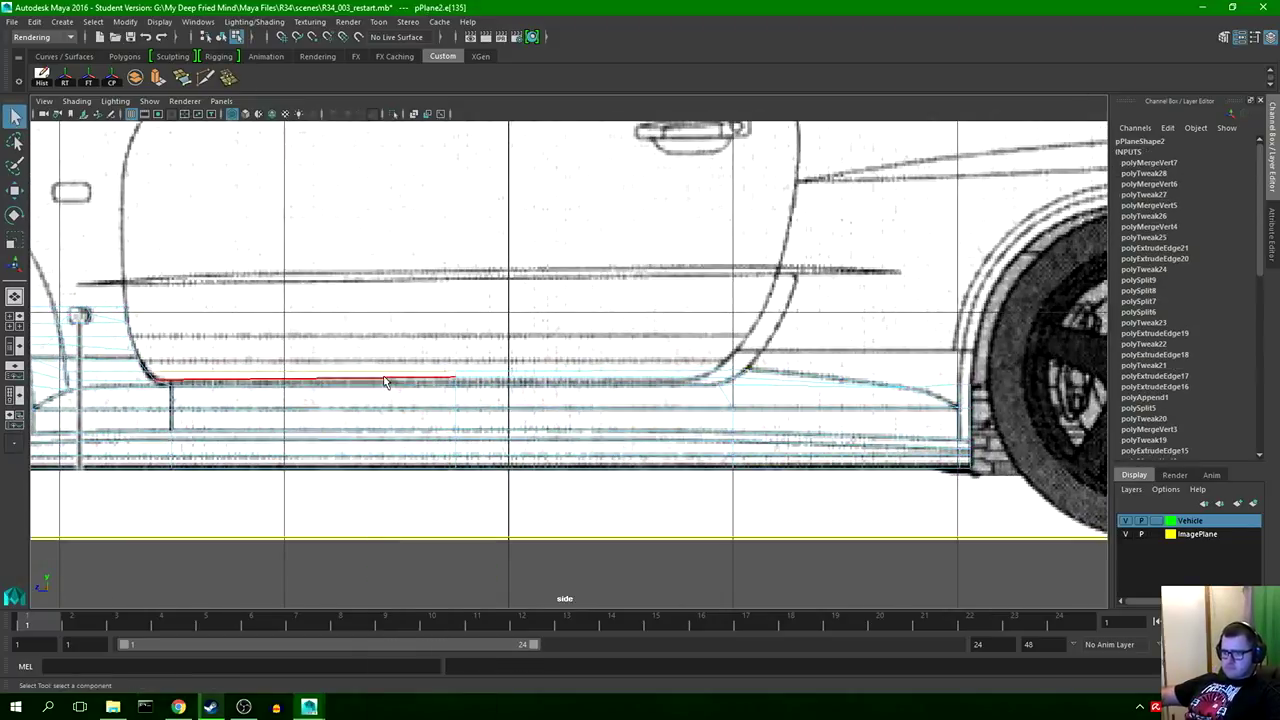
left_click(158, 78)
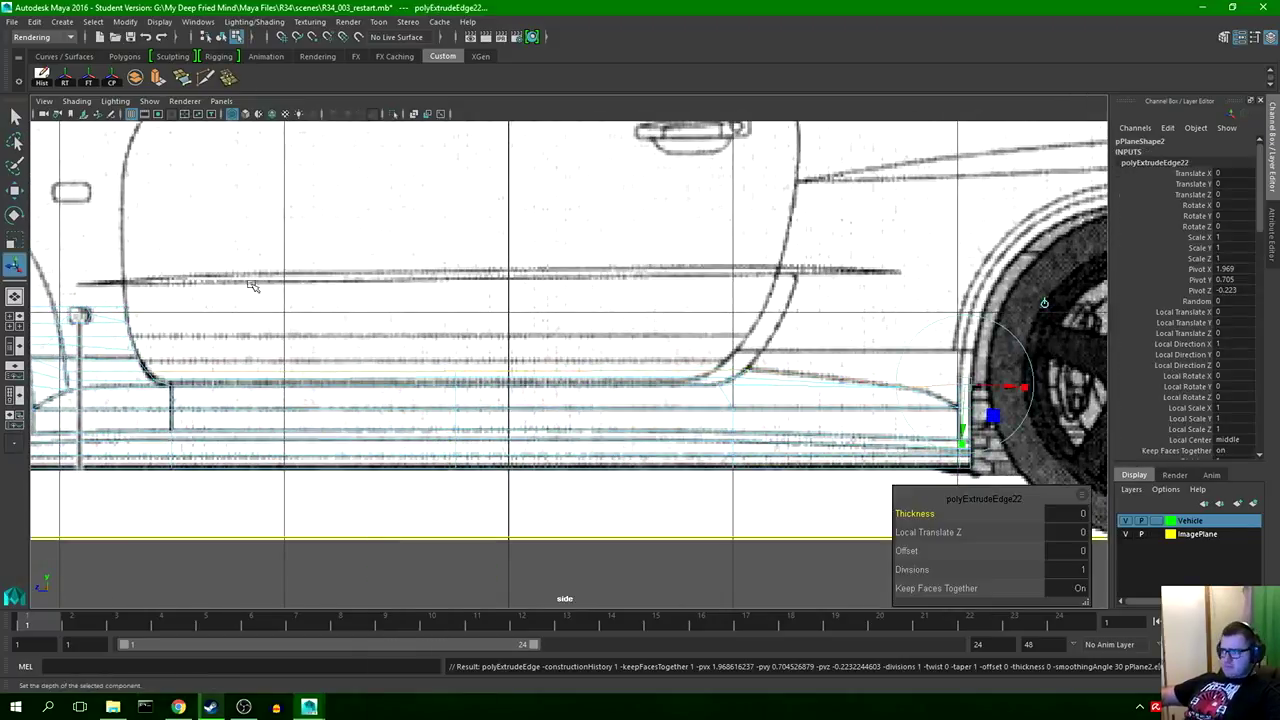
left_click(1038, 303)
left_click_drag(558, 333, 558, 267)
- Extrude the upper boundary edges upward three more times, raising the last row by 0.08
left_click(157, 80)
left_click(1040, 283)
left_click(159, 79)
left_click(1038, 264)
left_click(157, 79)
left_click(1038, 250)
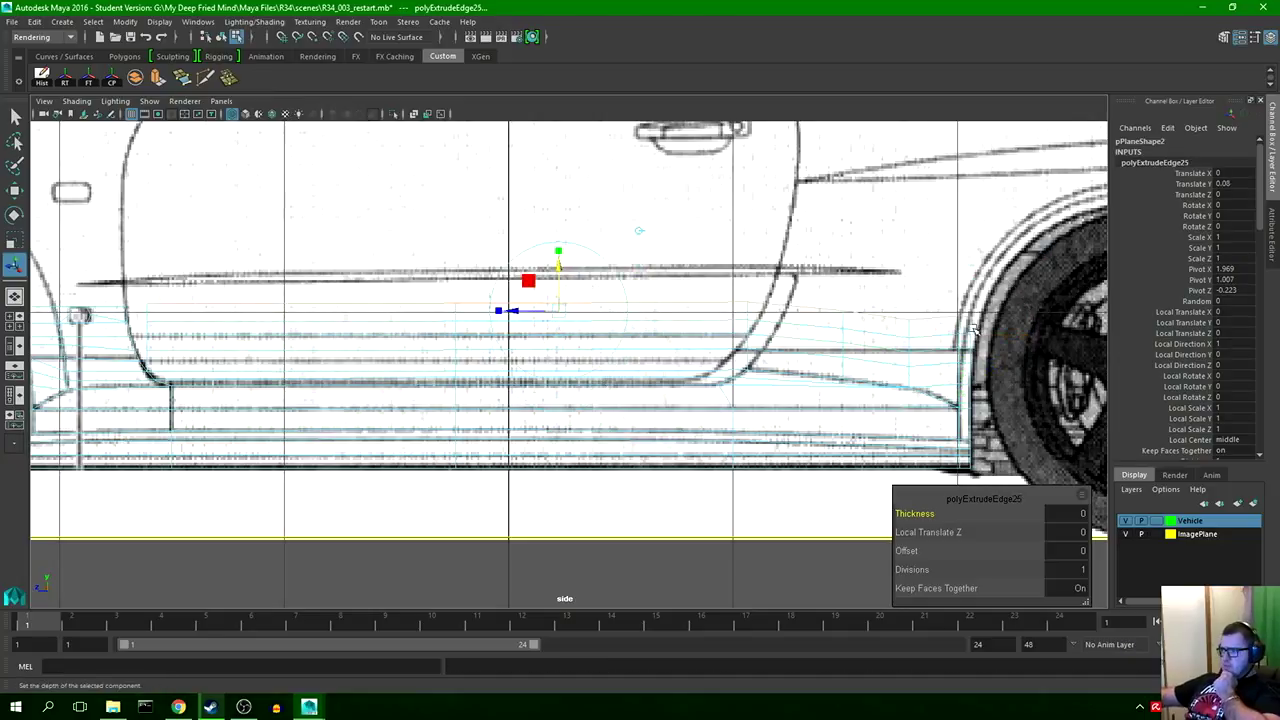
- Extrude the top boundary edges upward by 0.12 toward the blueprint's horizontal body line
scroll(340, 366, "up", 2)
middle_click_drag(344, 368, 371, 404, "alt")
scroll(600, 370, "up", 6)
scroll(526, 380, "down", 8)
left_click(157, 79)
left_click(947, 320)
left_click_drag(587, 355, 588, 337)
scroll(563, 387, "up", 4)
middle_click_drag(390, 420, 569, 353, "alt")
scroll(569, 353, "up", 4)
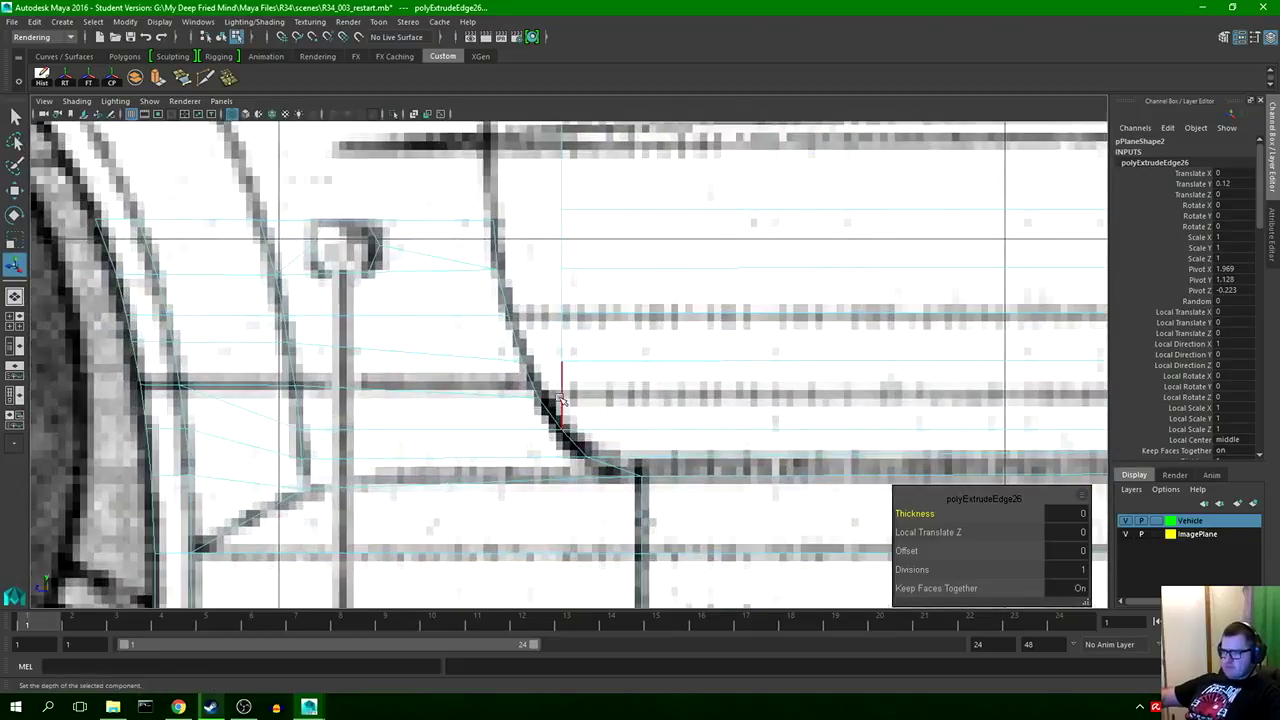
key("q")
scroll(600, 360, "down", 8)
left_click_drag(554, 306, 946, 376)
scroll(840, 375, "up", 4)
key("w")
key("q")
- Select the newly extruded rows' vertices from the door's front to the rear wheel arch and lower them slightly to fit the blueprint lines
right_click(672, 353)
right_click_drag(611, 335, 555, 336)
left_click_drag(299, 280, 700, 317)
left_click_drag(316, 278, 315, 277, "shift")
middle_click_drag(614, 401, 466, 391, "alt")
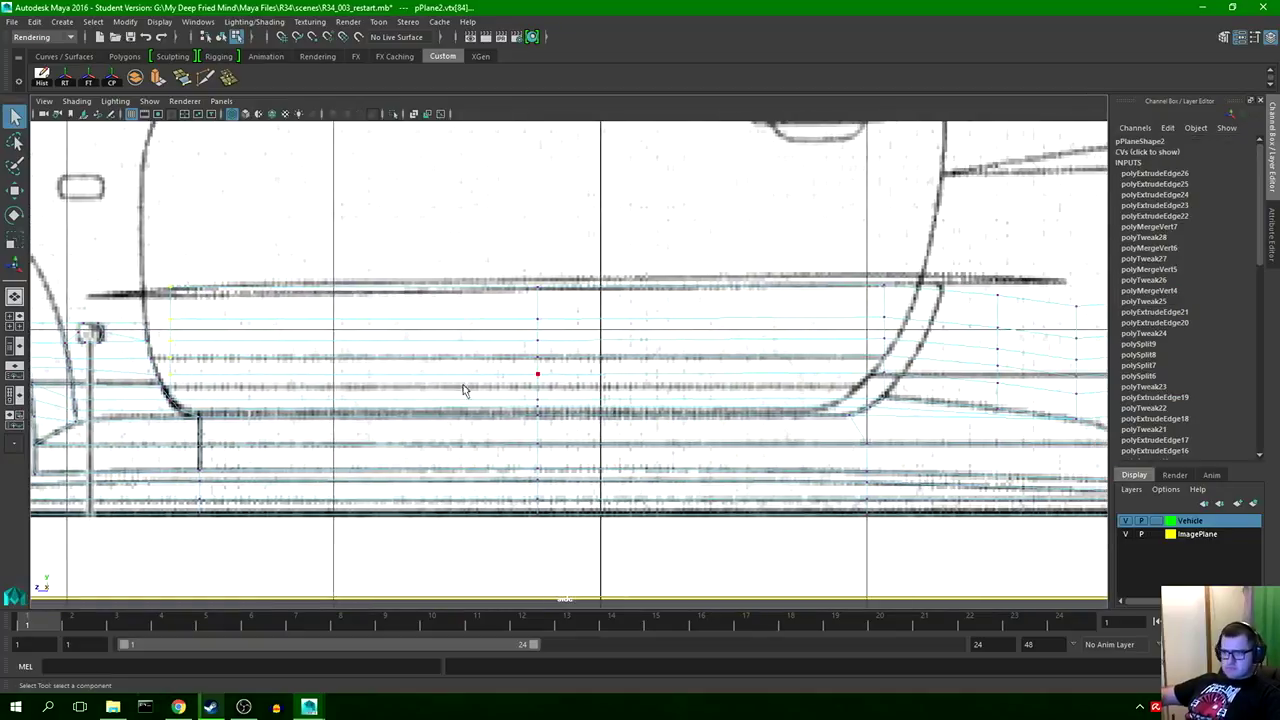
left_click_drag(554, 386, 519, 267, "shift")
middle_click_drag(740, 378, 338, 384, "alt")
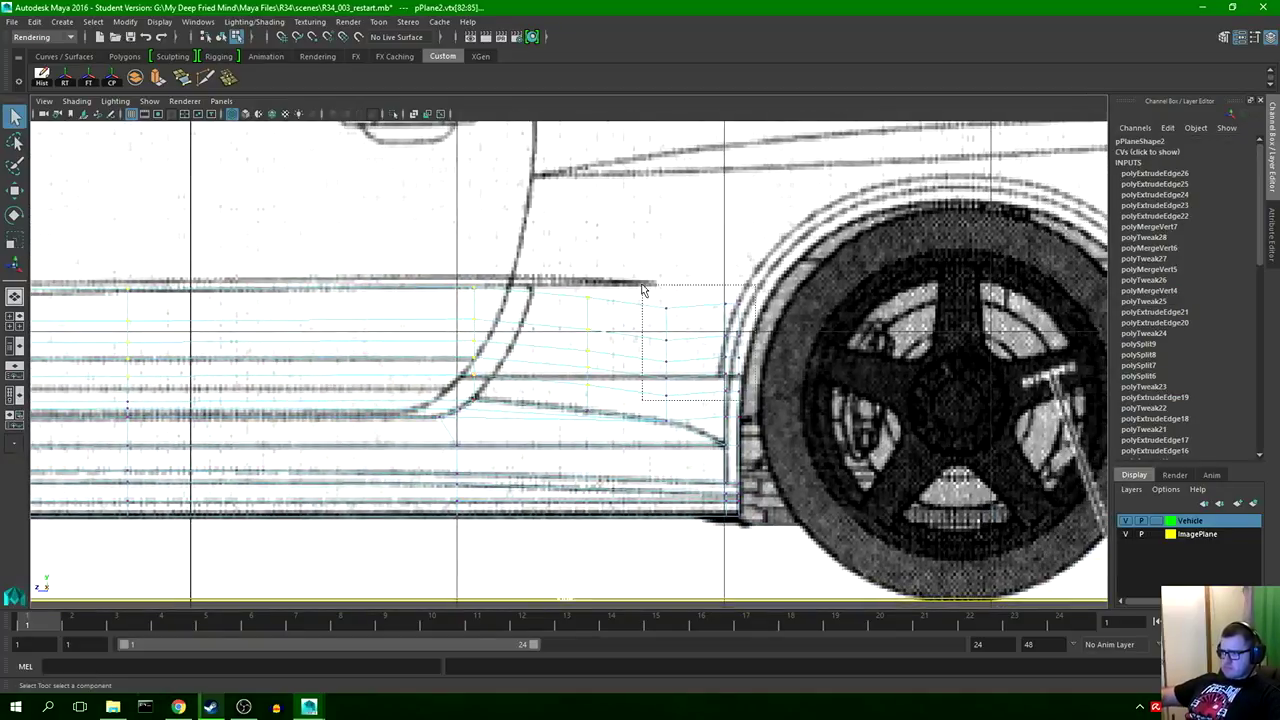
left_click_drag(642, 286, 641, 285, "shift")
middle_click_drag(455, 345, 1008, 357, "alt")
key("w")
scroll(541, 357, "up", 2)
left_click_drag(867, 280, 868, 295)
scroll(680, 365, "down", 5)
middle_click_drag(505, 380, 705, 355, "alt")
key("q")
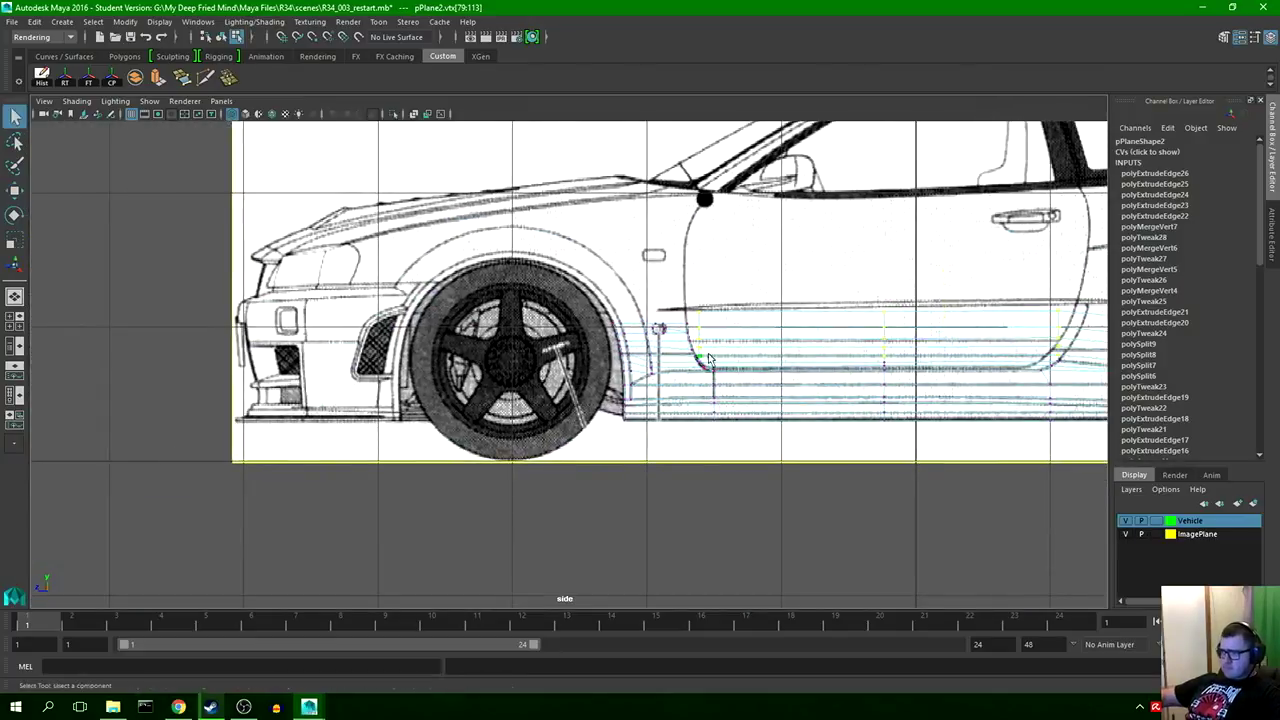
- Append a polygon bridging the door panel's lowest open front edge and the adjacent fender edge along the door curve
left_click(705, 354)
scroll(712, 352, "up", 10)
scroll(569, 418, "up", 4)
scroll(570, 415, "up", 4)
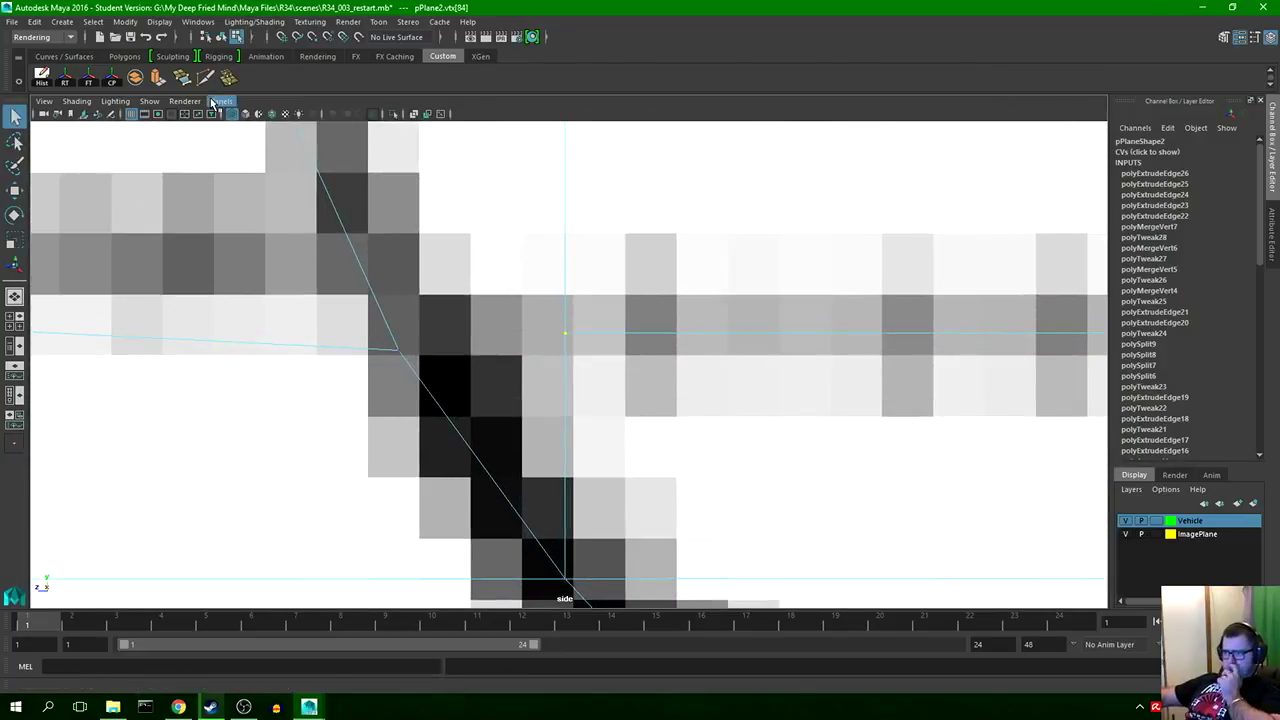
left_click(183, 79)
left_click(567, 375)
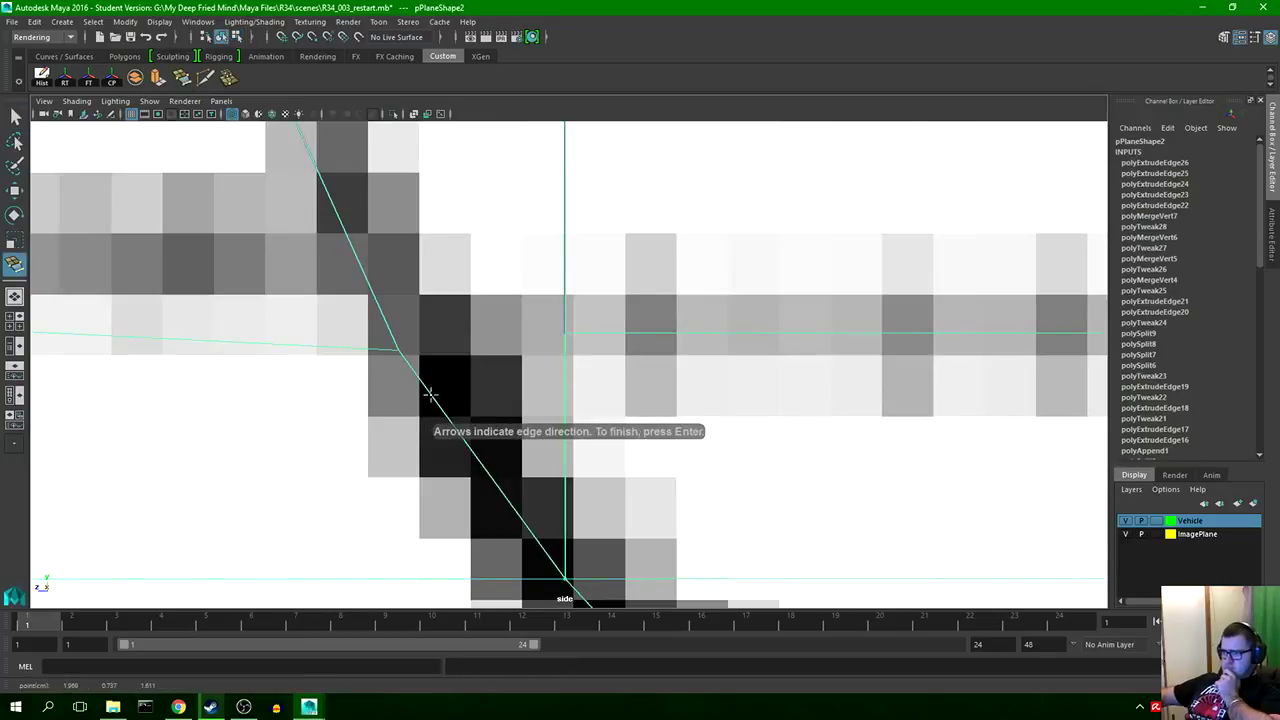
left_click(431, 394)
key("q")
- Move the lowest open front vertex of the door panel forward onto the fender's corner along the door curve
mouse_move(479, 222)
middle_mouse_down("alt")
mouse_move(471, 384)
mouse_move(494, 410)
middle_mouse_up("alt")
key("5")
key("F9")
key("w")
left_click(563, 193)
left_click_drag(565, 195, 279, 292)
scroll(268, 300, "up", 2)
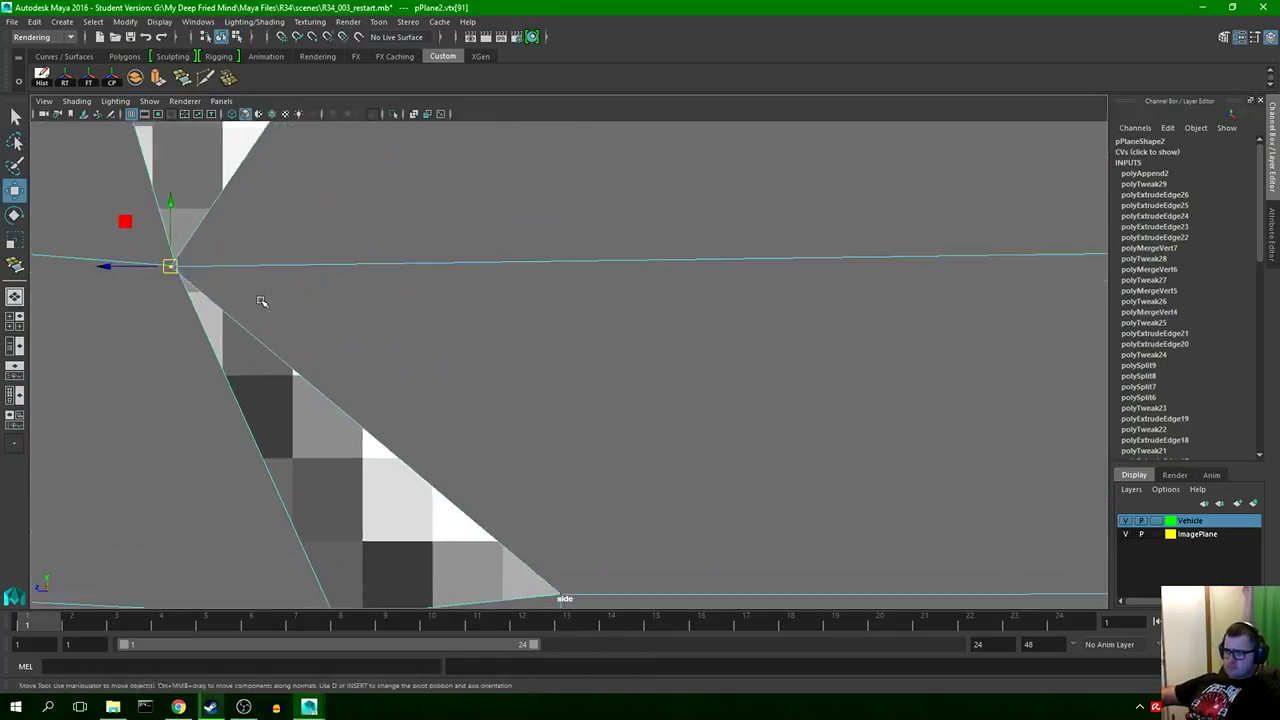
- Align that door vertex exactly with the adjacent fender vertex and merge the two
middle_click_drag(263, 303, 600, 380, "alt")
scroll(471, 309, "up", 7)
middle_click_drag(471, 309, 560, 355, "alt")
left_click_drag(426, 357, 437, 357)
left_click_drag(500, 293, 501, 292)
key("q")
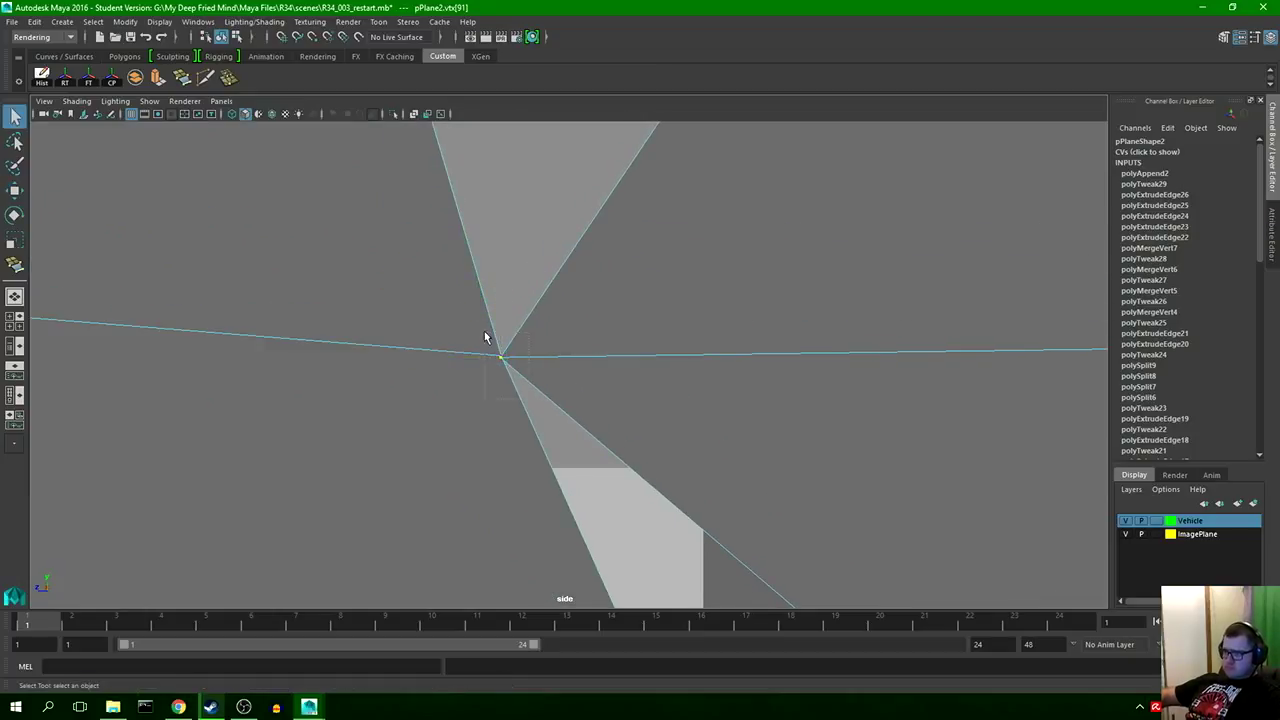
left_click_drag(486, 337, 515, 370)
left_click(226, 78)
- Append a polygon bridging the next open gap between the door panel's front edge and the fender edge
scroll(500, 340, "down", 15)
scroll(554, 353, "up", 12)
middle_click_drag(640, 430, 488, 690, "alt")
scroll(479, 367, "up", 2)
left_click(181, 78)
left_click(388, 362)
left_click(436, 359)
key("Return")
- Move the door panel's next open front vertex down and forward onto the blueprint's door line beside the fender
middle_click_drag(415, 347, 411, 406, "alt")
key("4")
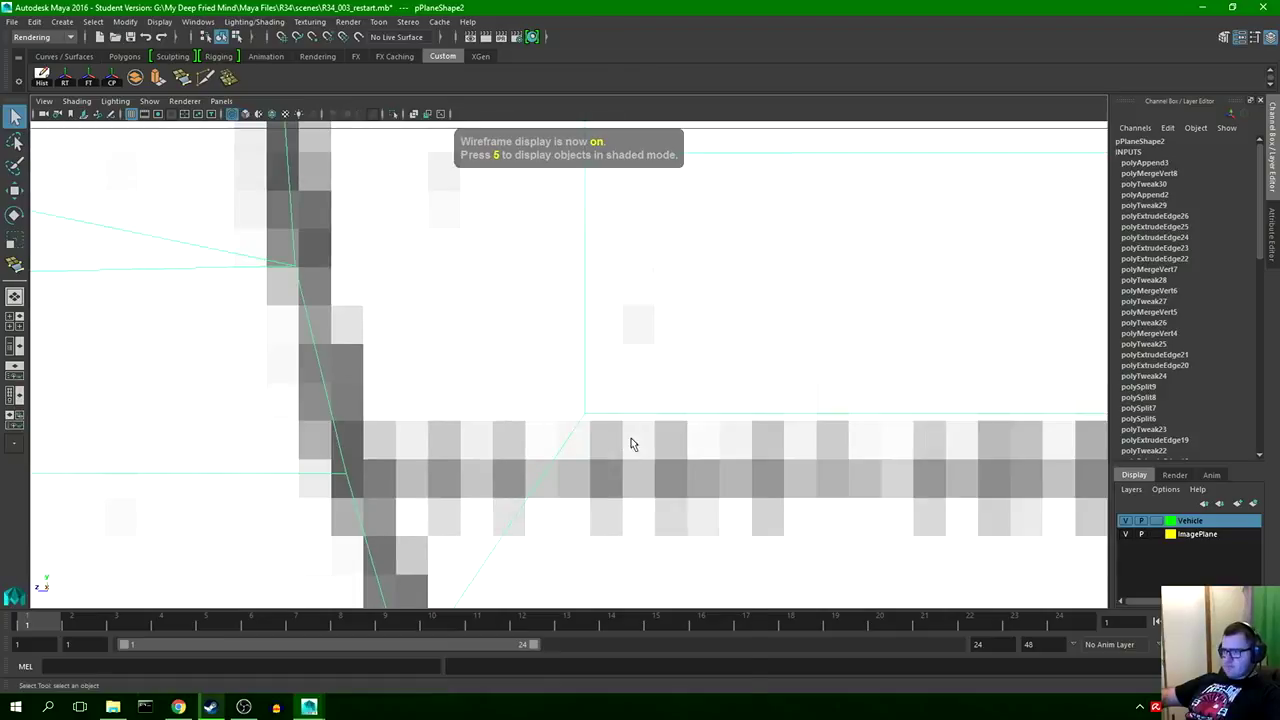
left_click_drag(563, 337, 612, 440)
key("w")
middle_click_drag(540, 424, 637, 391, "alt")
scroll(637, 391, "up", 1)
left_click_drag(700, 383, 415, 467)
middle_click_drag(415, 467, 520, 382, "alt")
scroll(515, 390, "up", 8)
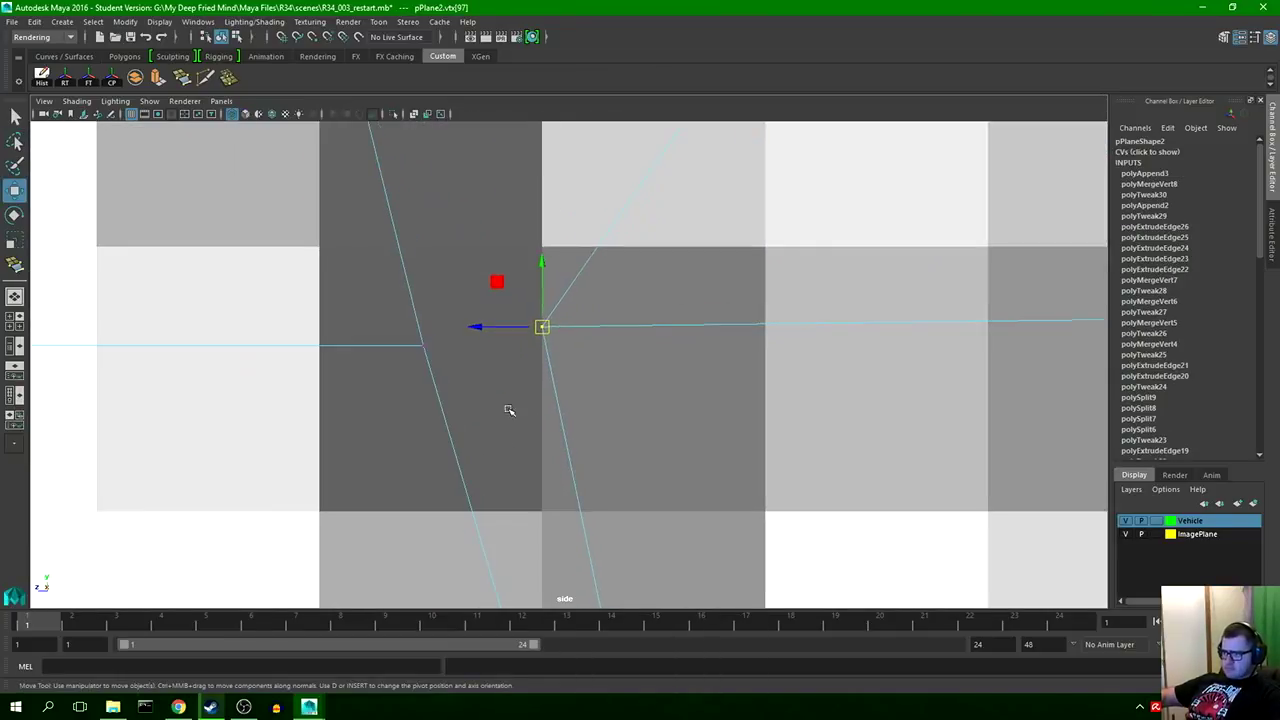
- Align the moved door vertex with the neighbouring fender vertex on the door line and merge them
left_click_drag(480, 326, 365, 326)
left_click_drag(432, 278, 432, 298)
left_click_drag(369, 348, 364, 348)
key("q")
left_click_drag(396, 322, 482, 390)
left_click(229, 78)
- Move the next two open front vertices of the door panel forward and down onto the blueprint's front door line
middle_click_drag(448, 190, 400, 377, "alt")
key("f")
left_click(570, 356)
key("f")
scroll(527, 382, "up", 4)
key("w")
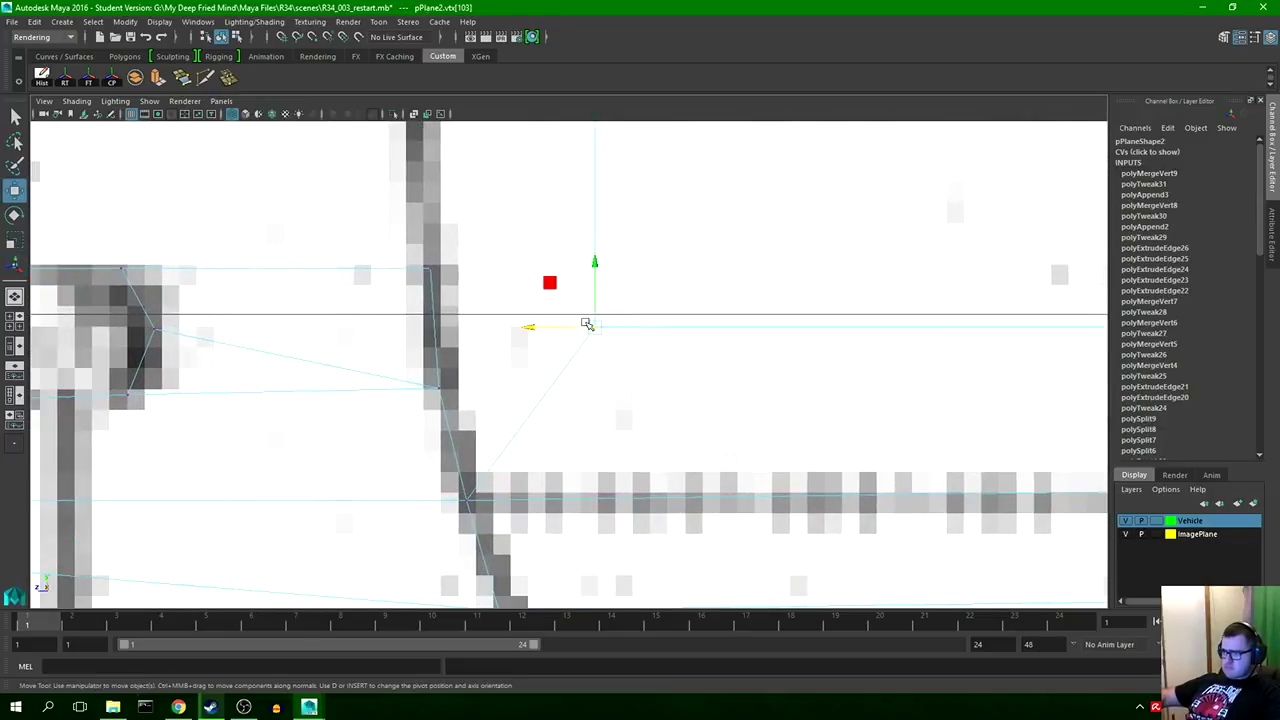
left_click_drag(592, 325, 455, 390)
middle_click_drag(455, 390, 353, 513, "alt")
left_click(491, 237)
left_click_drag(491, 237, 336, 387)
middle_click_drag(336, 387, 488, 275, "alt")
left_click(484, 409)
middle_click_drag(484, 409, 549, 404, "alt")
scroll(549, 404, "up", 3)
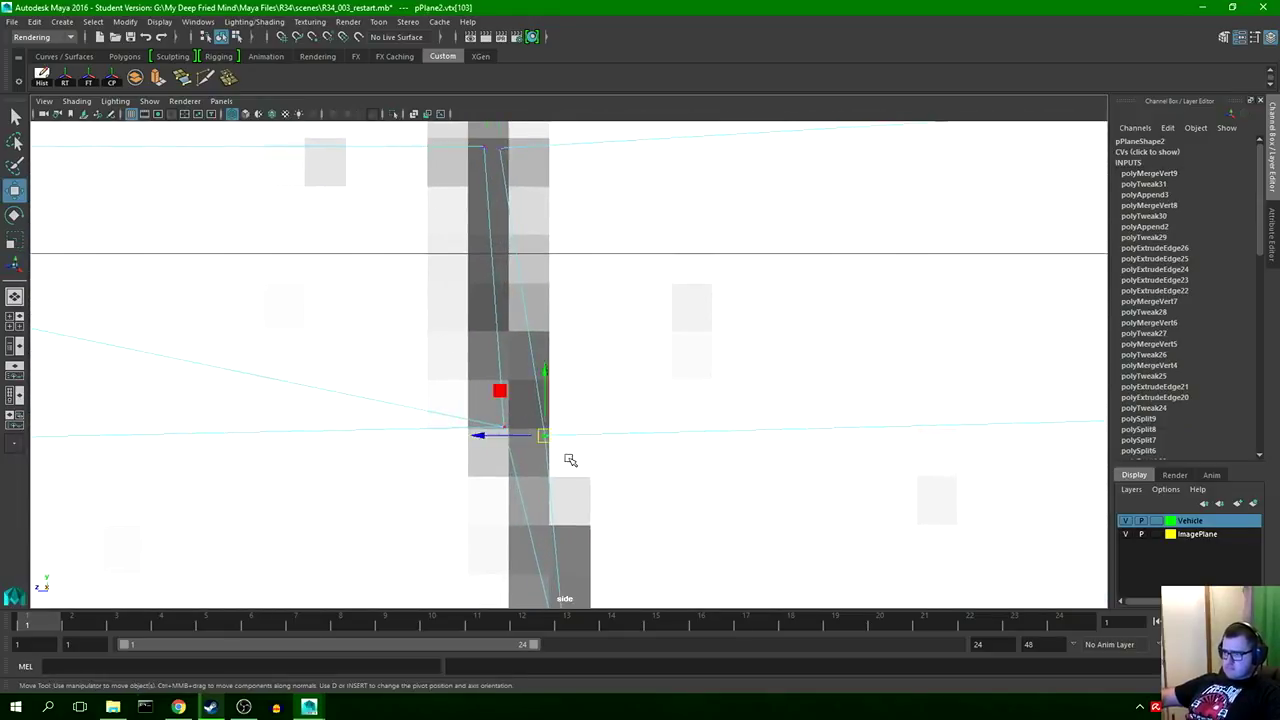
- Align the lower of the two moved door vertices with the matching fender vertex and merge them
scroll(600, 420, "up", 4)
left_click_drag(592, 415, 522, 406)
scroll(563, 384, "up", 9)
left_click_drag(570, 341, 570, 348)
scroll(531, 423, "up", 2)
left_click_drag(504, 412, 468, 424)
left_click(229, 78)
- Move the upper open door vertex onto the matching fender vertex on the front door line and merge them
middle_click_drag(517, 234, 500, 600, "alt")
middle_click_drag(475, 190, 463, 570, "alt")
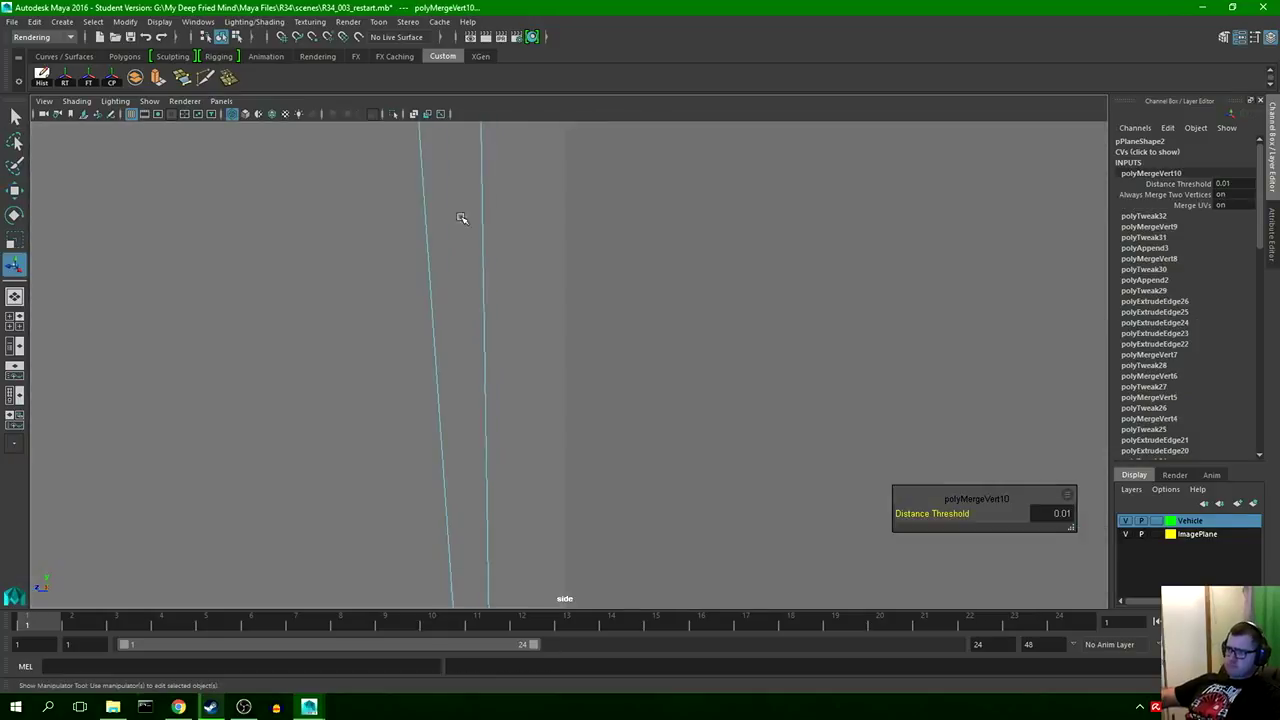
middle_click_drag(463, 220, 475, 620, "alt")
middle_click_drag(445, 180, 453, 610, "alt")
scroll(527, 340, "down", 15)
left_click(570, 369)
scroll(570, 369, "up", 7)
scroll(580, 368, "up", 6)
left_click(590, 368)
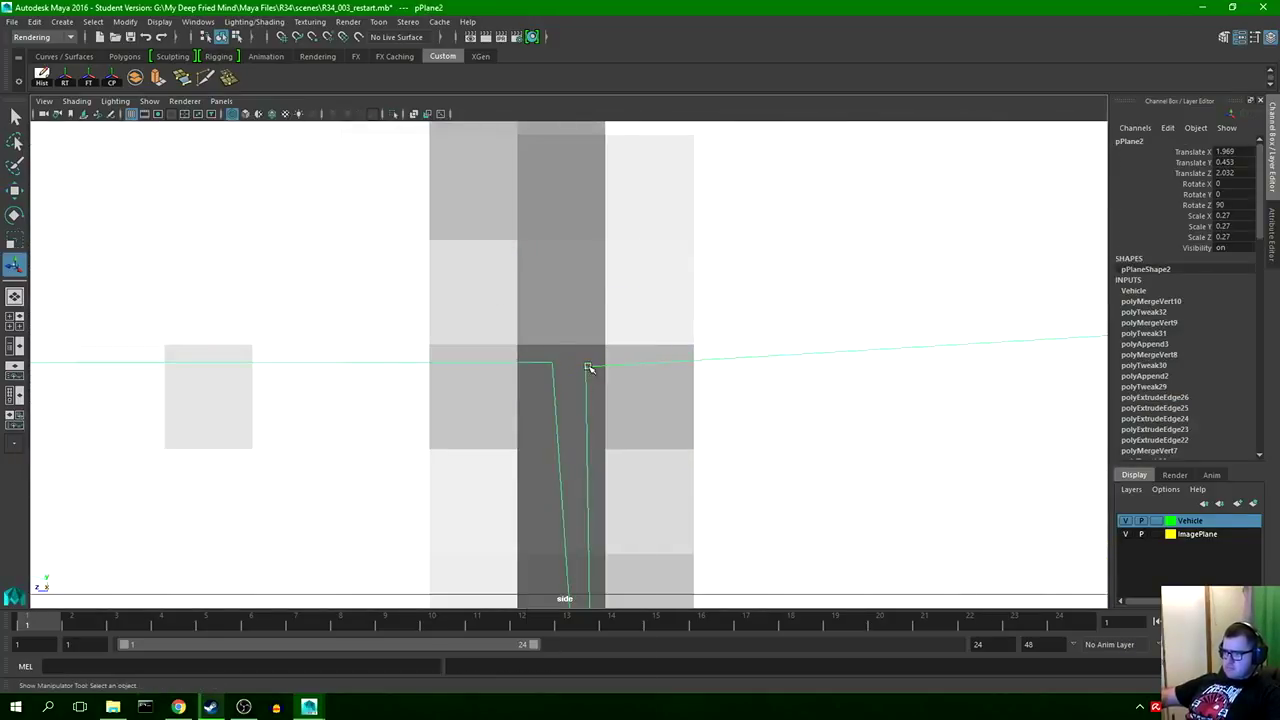
left_click(589, 367)
key("w")
scroll(589, 368, "up", 5)
left_click_drag(636, 374, 441, 355)
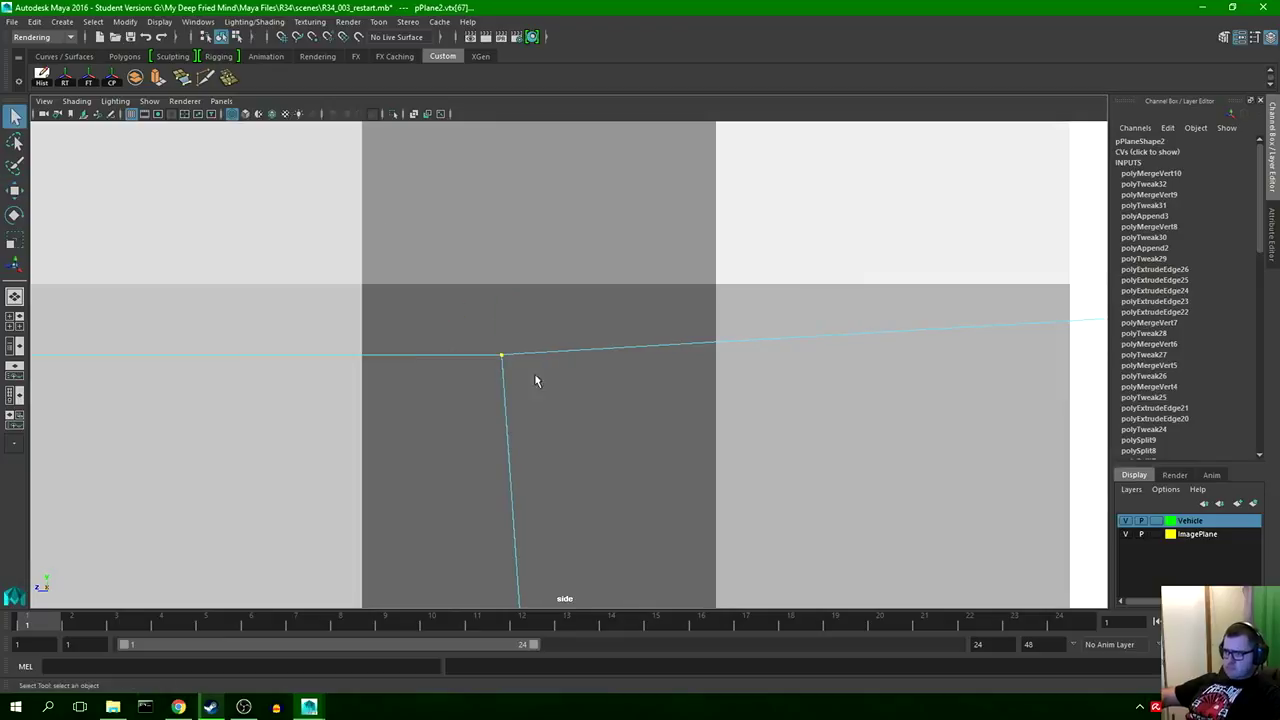
left_click(229, 78)
key("a")
scroll(600, 360, "up", 6)
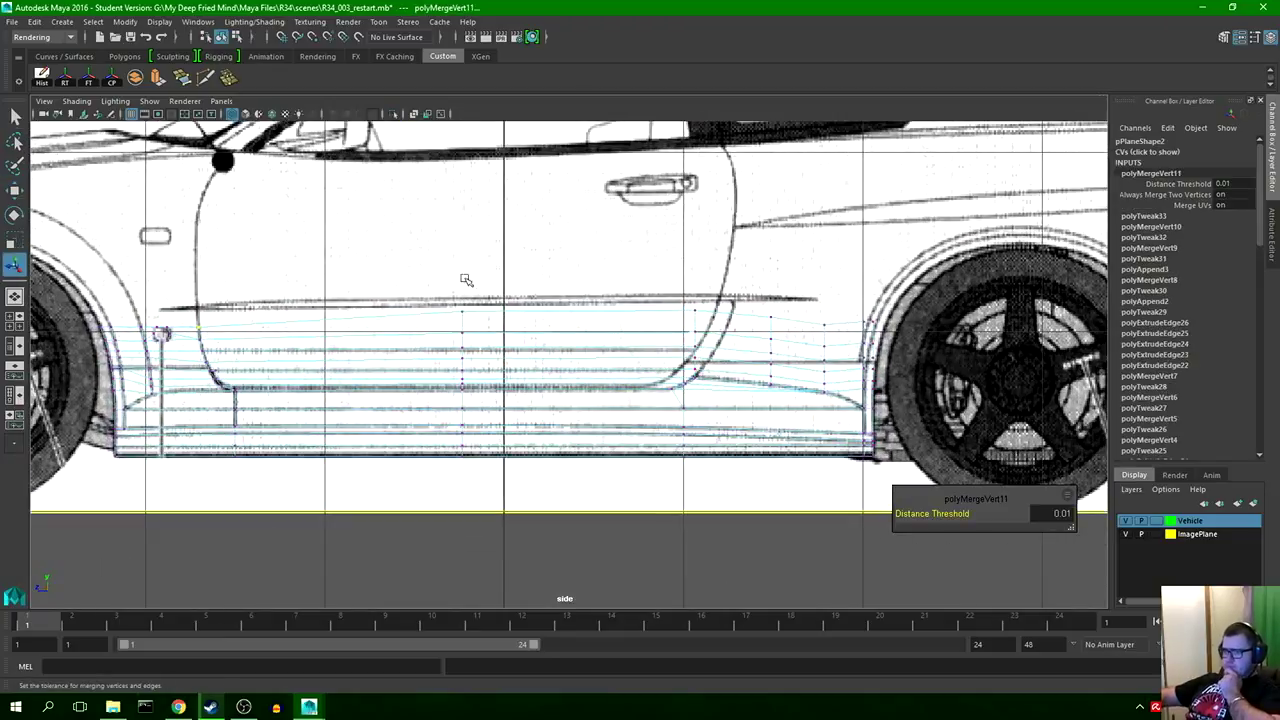
- Flatten the top row's vertices vertically from mid-door to the rear wheel arch and lower the row slightly
left_click_drag(440, 284, 890, 335)
key("r")
left_click_drag(667, 257, 667, 258)
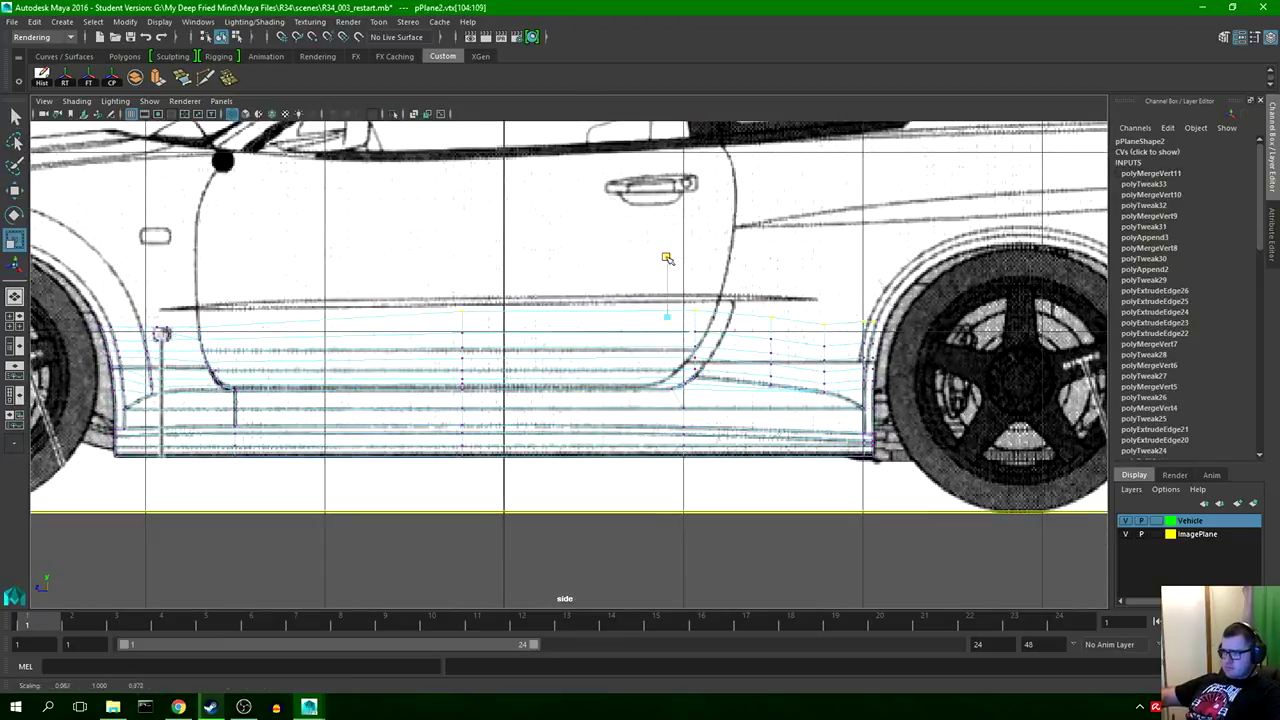
key("w")
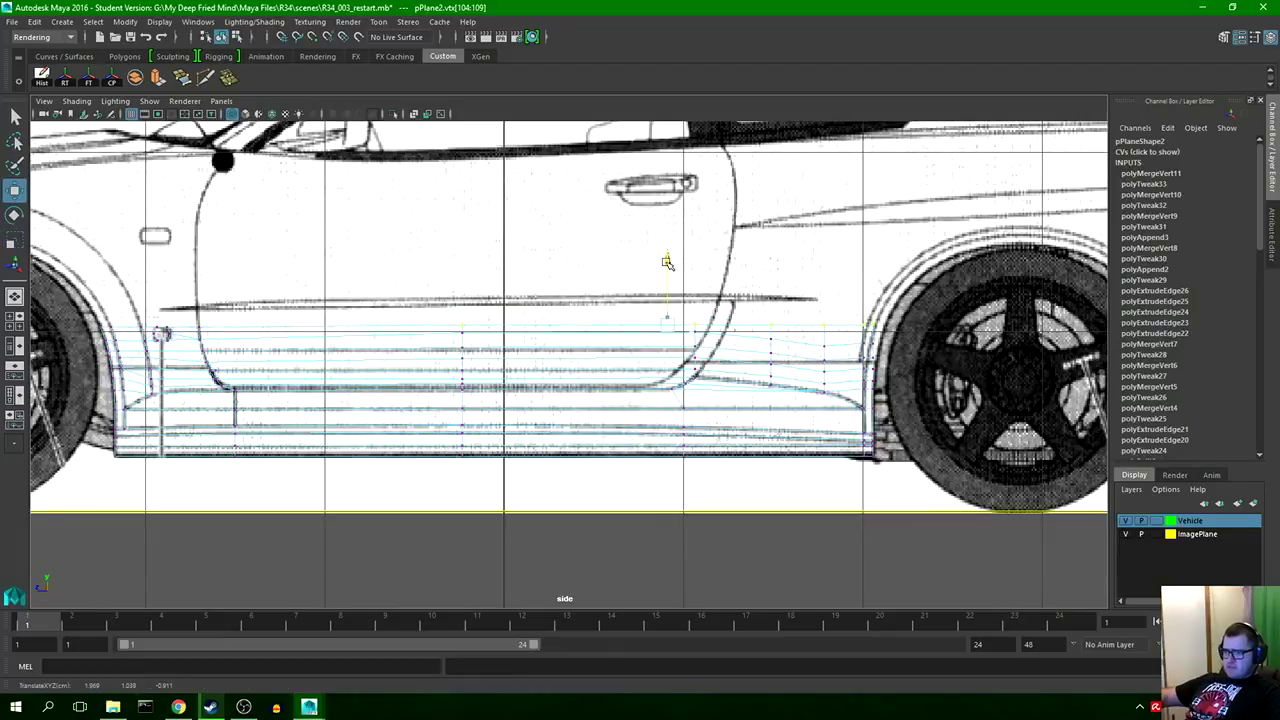
- Move the lower vertices of the rear door column horizontally onto the blueprint's outer rear door curve
middle_click_drag(695, 369, 557, 366, "alt")
scroll(557, 366, "up", 10)
key("q")
left_click(491, 373)
key("w")
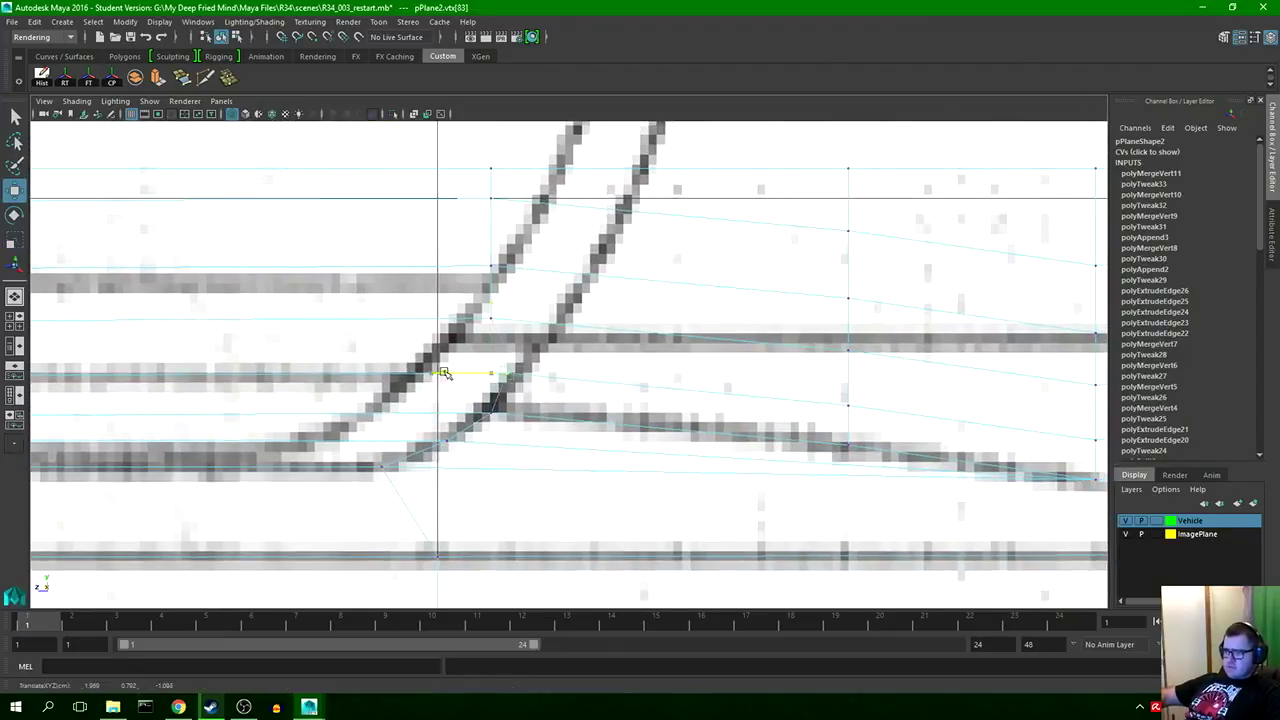
left_click_drag(443, 372, 470, 372)
left_click(491, 411)
key("w")
left_click(491, 318)
left_click_drag(430, 318, 499, 318)
left_click(518, 373)
middle_click_drag(518, 373, 407, 440, "alt")
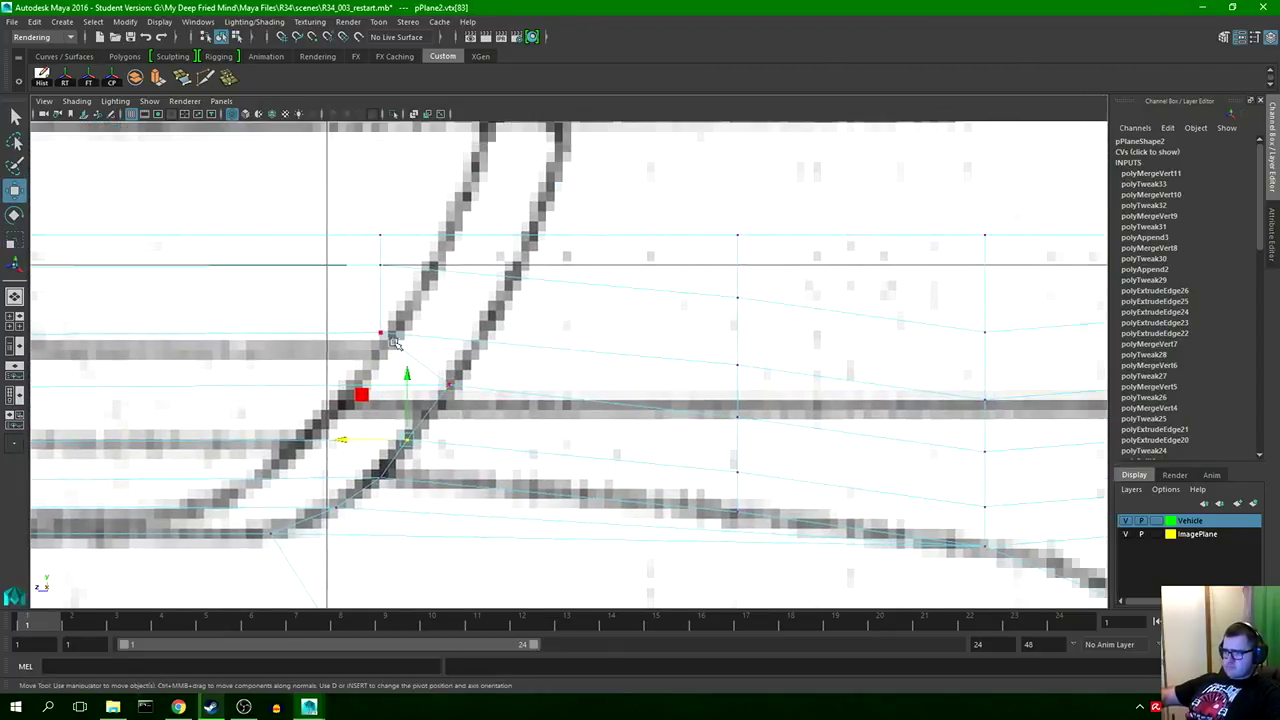
- Shift the column's upper three vertices rearward onto the outer rear door curve and nudge the lower curve vertex
left_click(380, 332)
left_click_drag(316, 332, 417, 331)
left_click(380, 265)
left_click_drag(314, 266, 453, 266)
left_click(380, 235)
left_click_drag(317, 236, 471, 237)
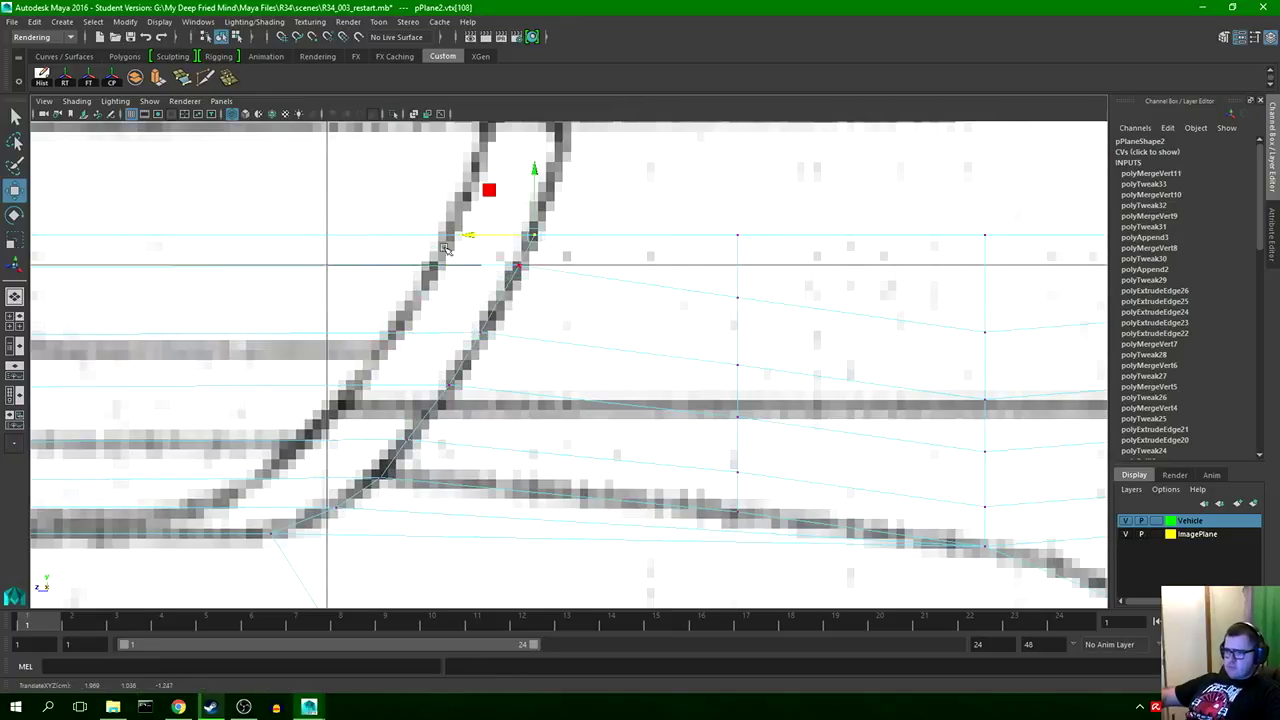
left_click_drag(315, 479, 311, 479)
middle_click_drag(311, 479, 451, 458, "alt")
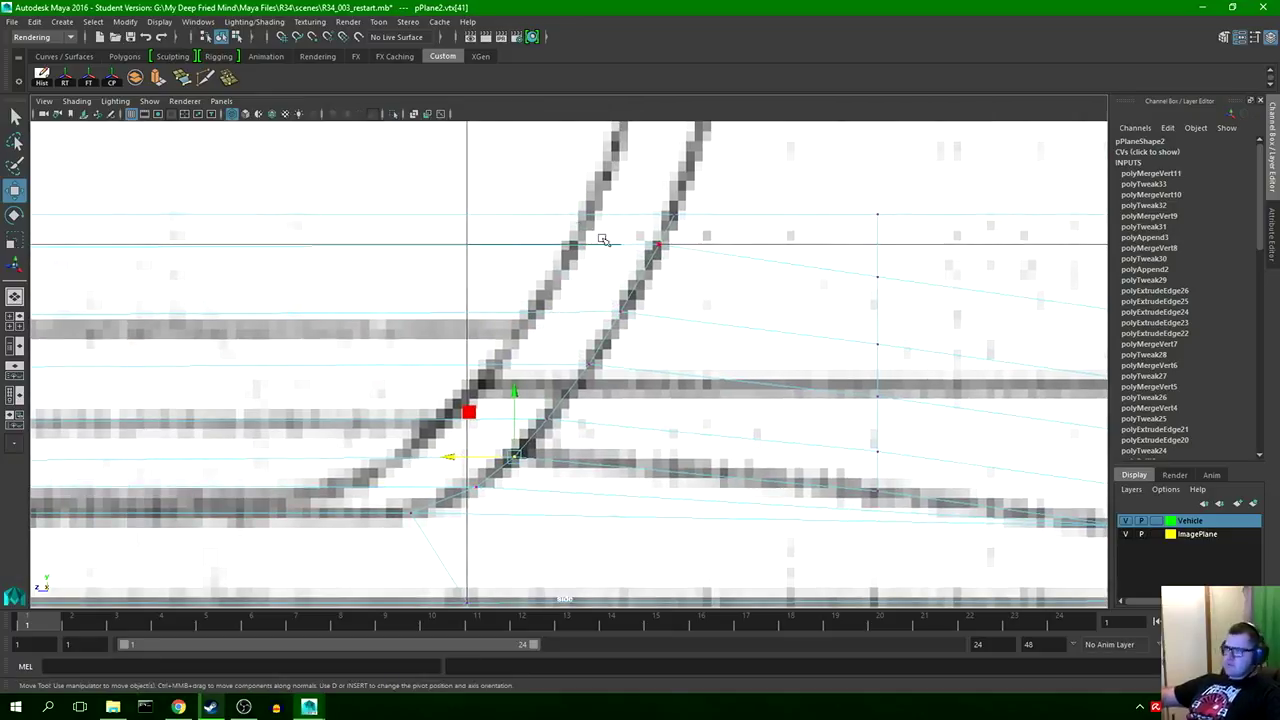
left_click(673, 214)
- Shift the upper vertices of the inner column beside the rear wheel arch slightly rearward toward the arch line
middle_click_drag(1000, 275, 240, 260, "alt")
scroll(543, 290, "up", 3)
left_click(541, 412)
left_click_drag(480, 413, 483, 413)
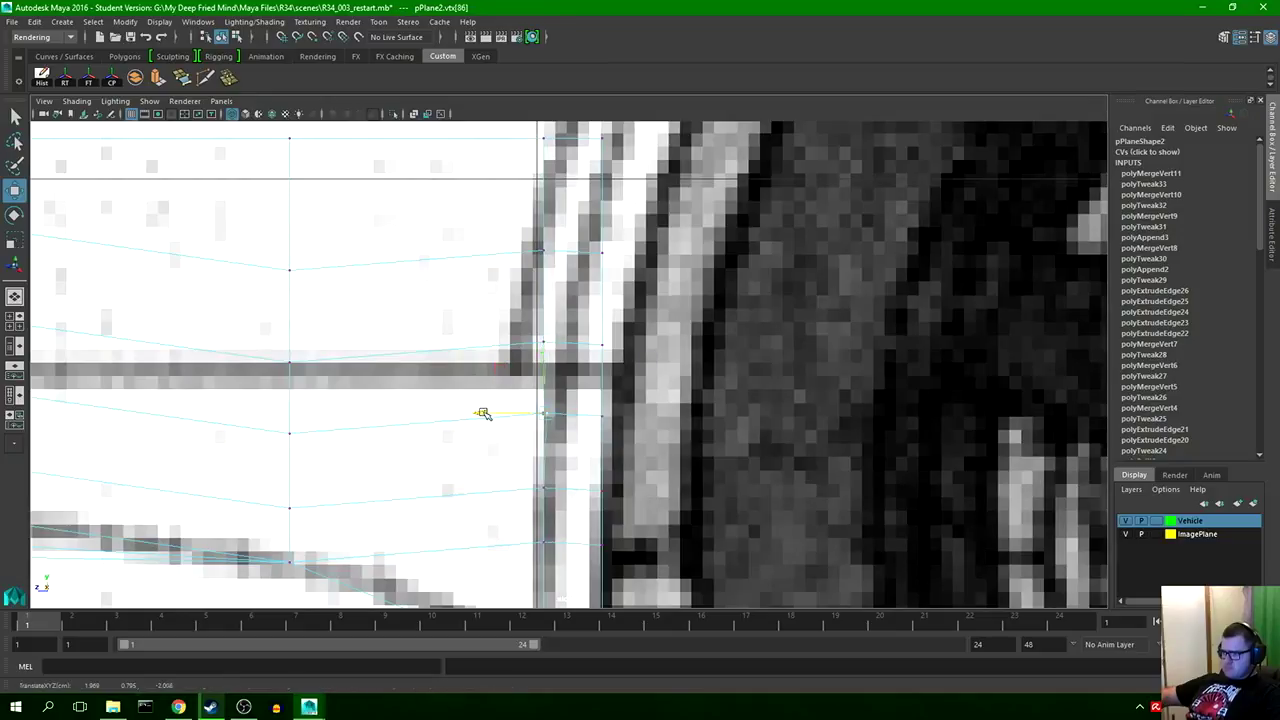
left_click_drag(544, 348, 545, 392)
key("ctrl+z")
key("q")
left_click_drag(572, 438, 504, 128)
key("w")
left_click_drag(477, 275, 484, 275)
- Move three inner-column vertices individually rearward so the column follows the curved rear wheel arch line
left_click(549, 413)
left_click_drag(485, 413, 488, 414)
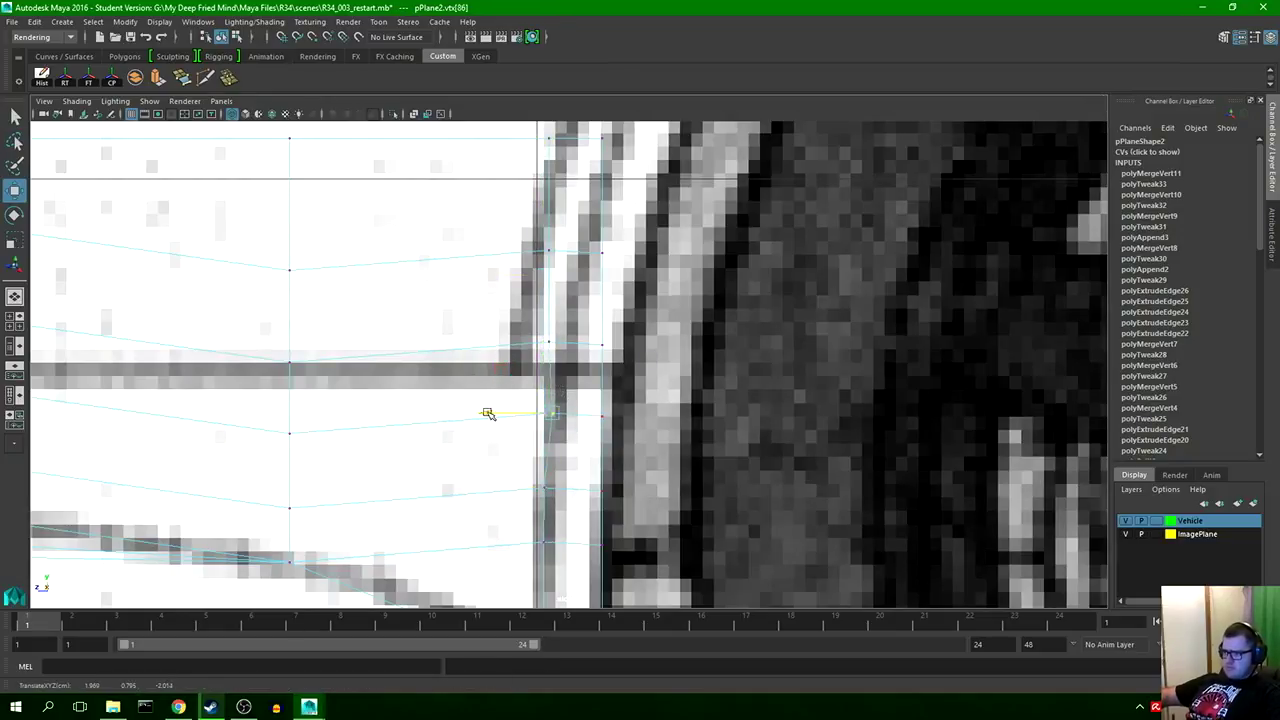
left_click(549, 342)
left_click_drag(486, 343, 504, 343)
middle_click_drag(600, 319, 515, 362, "alt")
left_click(464, 293)
left_click_drag(411, 294, 421, 295)
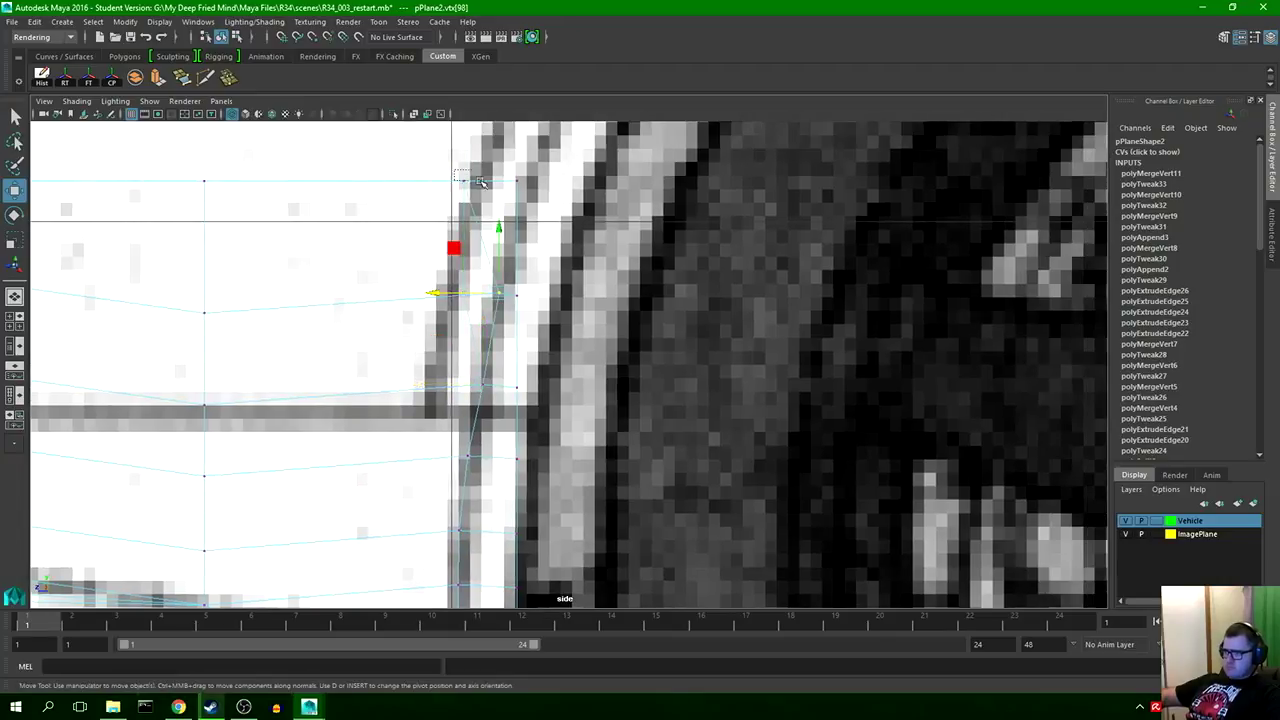
- Move the inner column's top vertex and the outer column's vertices rearward to follow the wheel arch curve
left_click_drag(481, 181, 531, 180)
left_click(581, 181)
left_click(517, 296)
left_click_drag(454, 296, 491, 299)
middle_click_drag(514, 385, 491, 295, "alt")
left_click(494, 297)
left_click_drag(431, 298, 457, 300)
middle_click_drag(487, 370, 461, 296, "alt")
left_click(468, 295)
left_click_drag(406, 295, 411, 295)
middle_click_drag(487, 317, 571, 417, "alt")
- Adjust the top row's vertices at the rear wheel arch and lower the row's rear section slightly
scroll(530, 350, "down", 10)
scroll(578, 330, "up", 5)
scroll(580, 327, "up", 5)
key("q")
left_click(571, 283)
right_click_drag(571, 283, 505, 283)
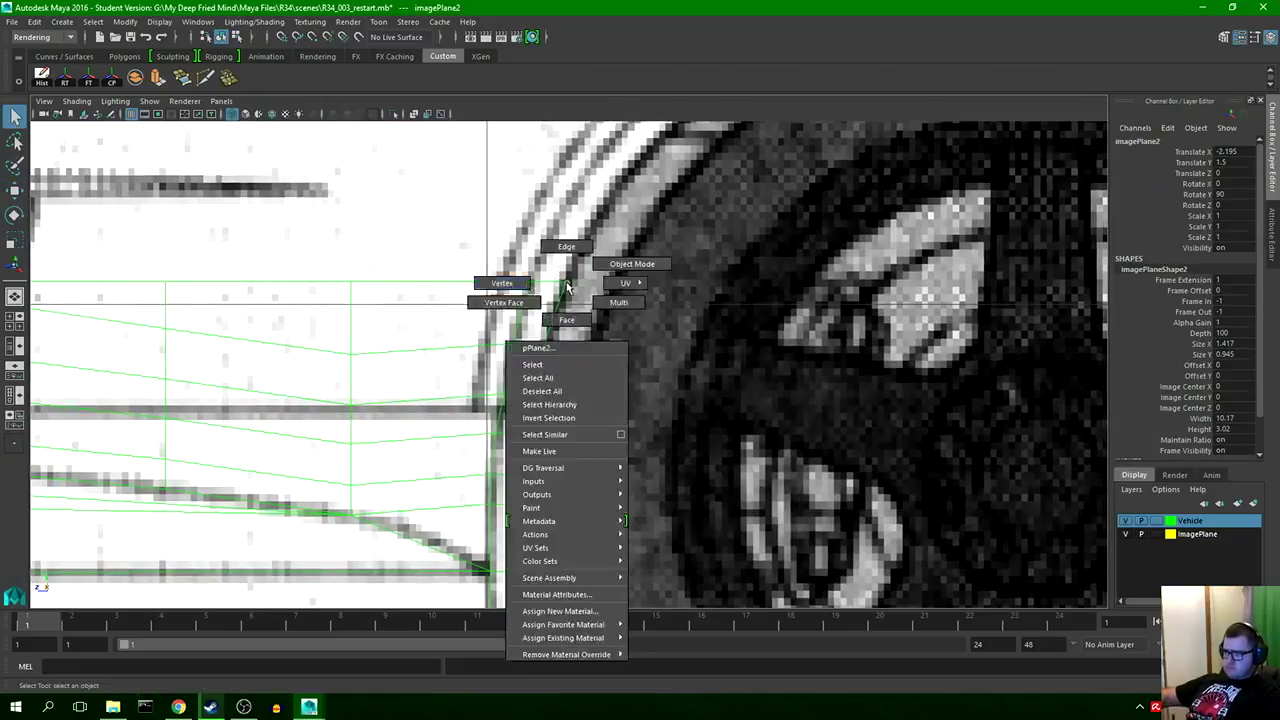
left_click(564, 281)
key("w")
left_click_drag(499, 282, 495, 282)
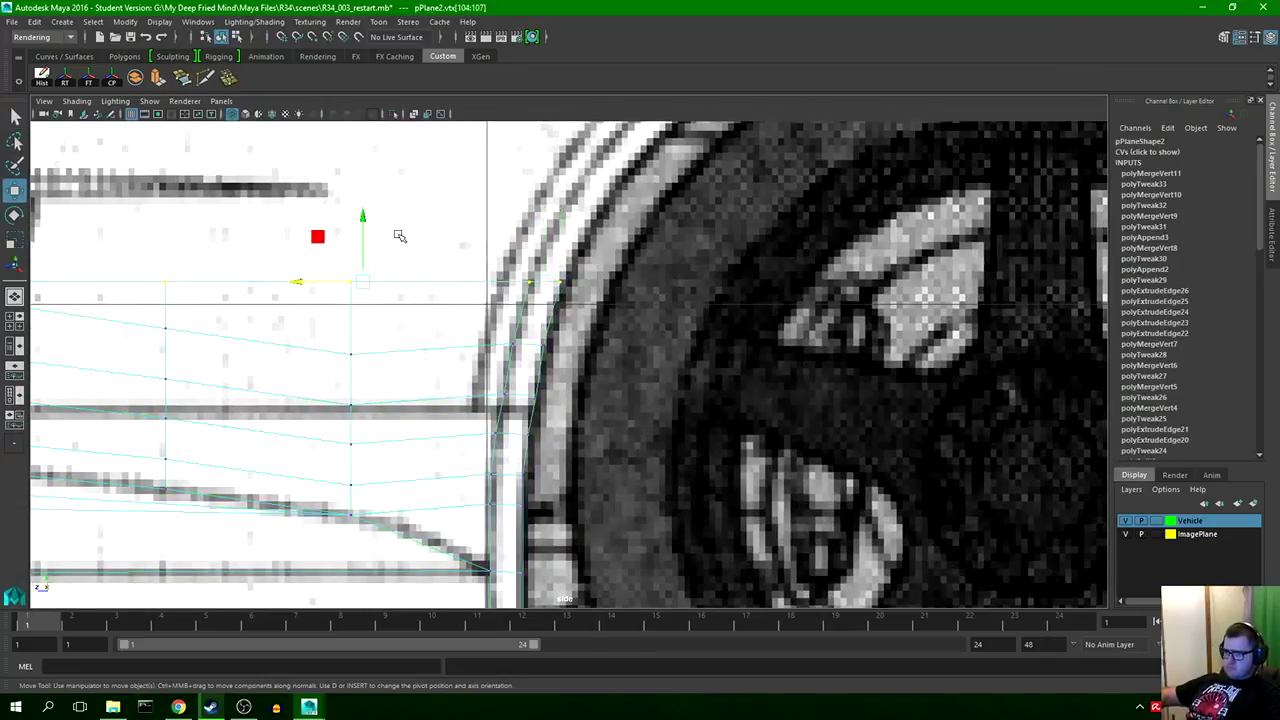
left_click_drag(363, 217, 363, 224)
- Lower the top row's last two vertices at the rear wheel arch and shift them slightly rearward or forward to fit the arch
left_click(585, 270)
right_click_drag(549, 280, 485, 280)
left_click_drag(508, 270, 575, 306)
left_click_drag(545, 223, 545, 240)
left_click_drag(485, 306, 479, 306)
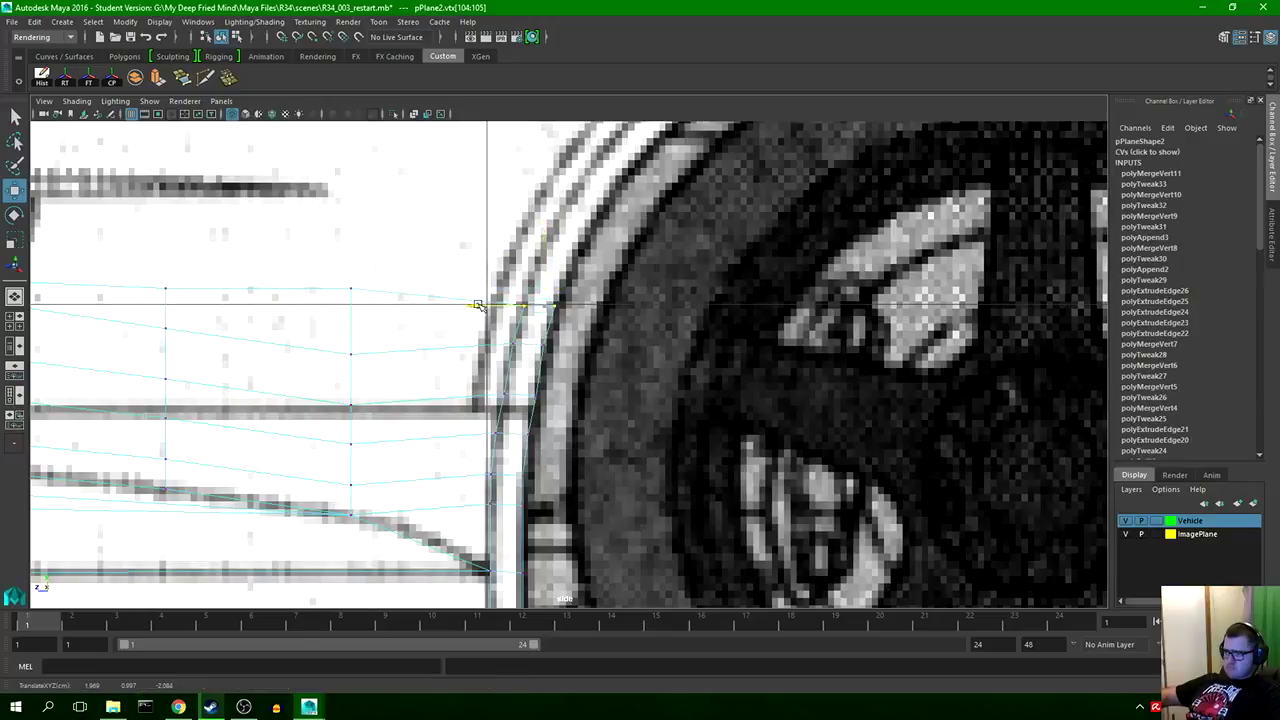
- Select the remaining upper vertices on the wheel arch edge and nudge them to fit the blueprint's arch lines
middle_click_drag(549, 371, 477, 318, "alt")
left_click_drag(418, 411, 475, 370)
left_click_drag(378, 380, 376, 380)
left_click_drag(416, 325, 441, 354)
left_click_drag(488, 312, 418, 276)
left_click_drag(455, 291, 449, 306)
- Lower two vertices in the column ahead of the wheel arch, fitting one to the horizontal panel line and smoothing the top row
middle_click_drag(271, 358, 497, 350, "alt")
left_click(503, 343)
left_click_drag(504, 342, 504, 347)
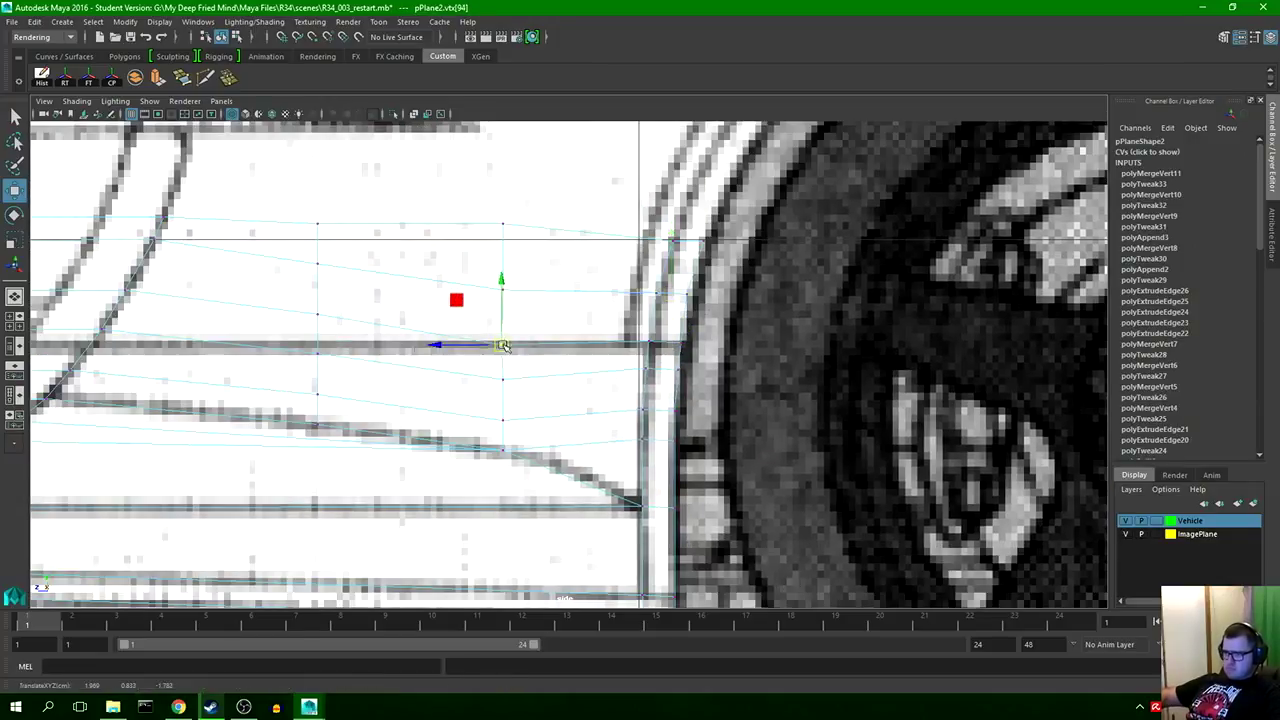
middle_click_drag(357, 341, 486, 338, "alt")
left_click_drag(634, 162, 634, 173)
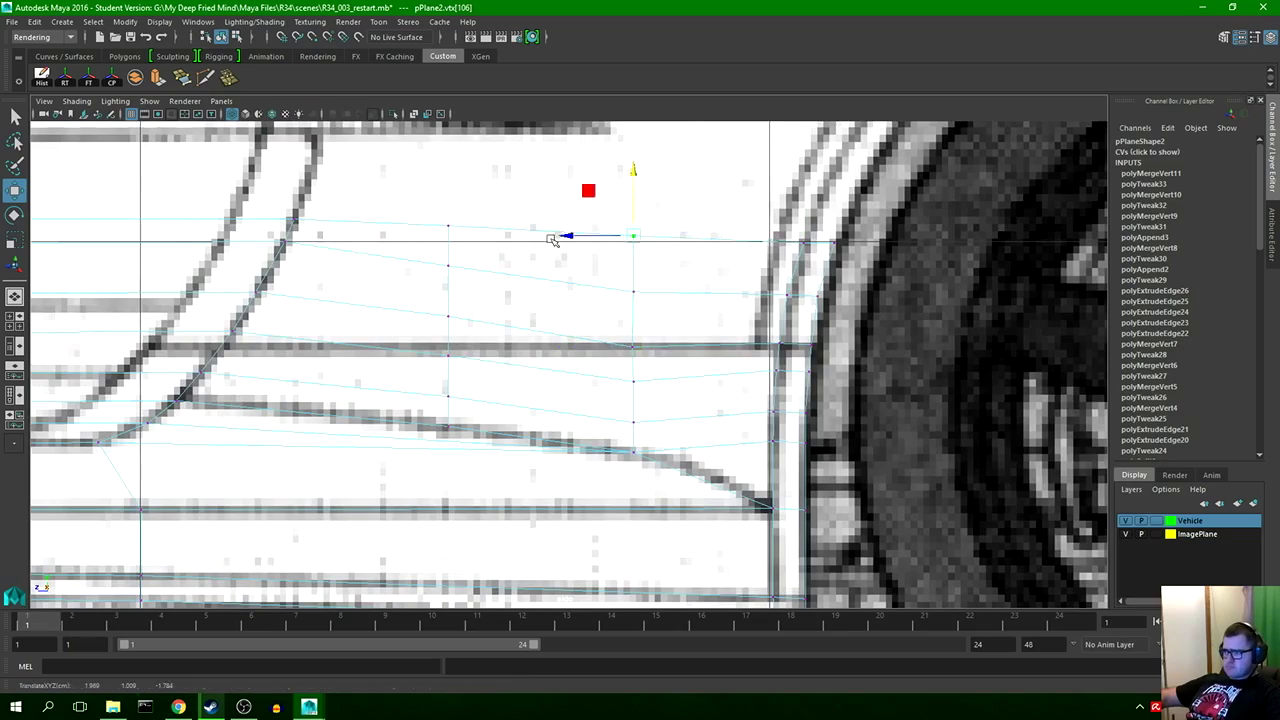
- Examine the side panel mesh against the blueprint in the perspective, top and side views
key("a")
key("q")
left_click(560, 254)
key("space")
key("space")
left_click(668, 279)
left_click_drag(650, 292, 546, 278, "alt")
key("space")
key("space")
scroll(561, 385, "up", 3)
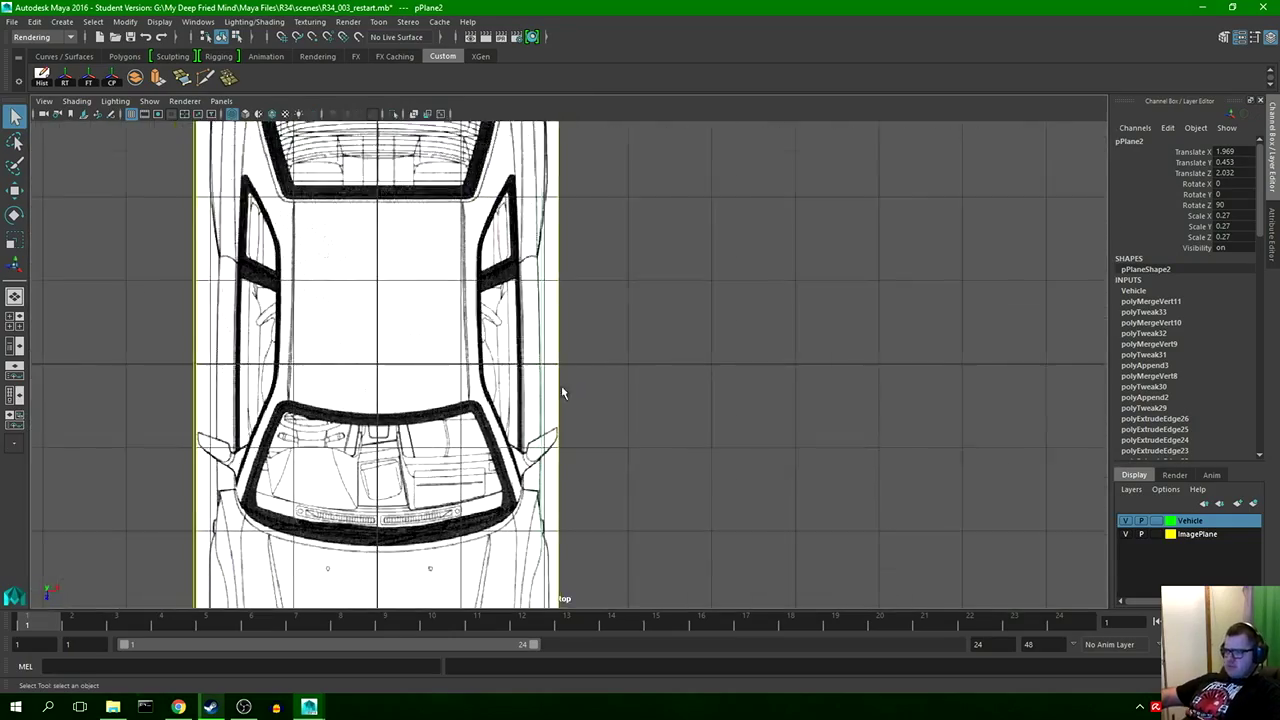
key("space")
key("space")
scroll(500, 436, "up", 3)
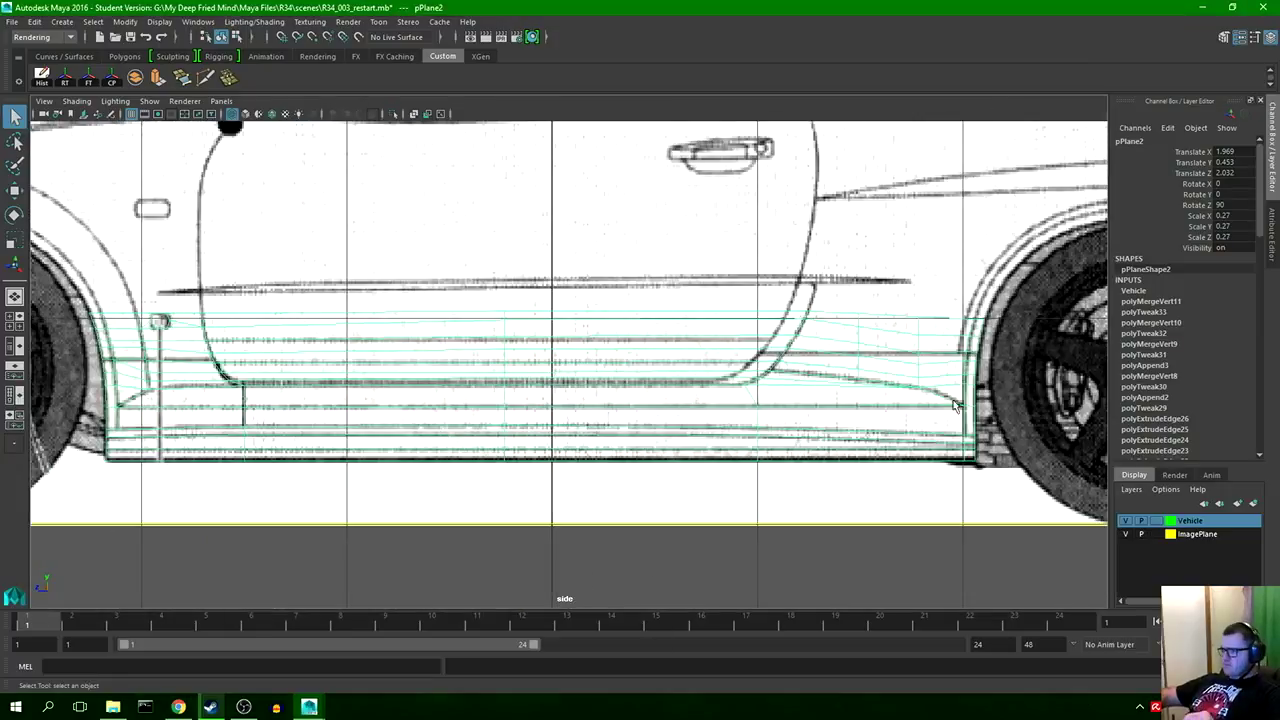
- Move the upper vertices of the column ahead of the rear wheel arch rearward onto the arch's outer line
scroll(931, 393, "up", 3)
middle_click_drag(950, 395, 757, 374, "alt")
middle_click_drag(330, 342, 708, 356, "alt")
middle_click_drag(1090, 362, 531, 413, "alt")
scroll(486, 404, "up", 3)
scroll(531, 413, "up", 4)
right_click_drag(466, 428, 415, 426)
left_click_drag(498, 290, 428, 450)
key("w")
left_click_drag(403, 375, 546, 375)
scroll(548, 376, "up", 2)
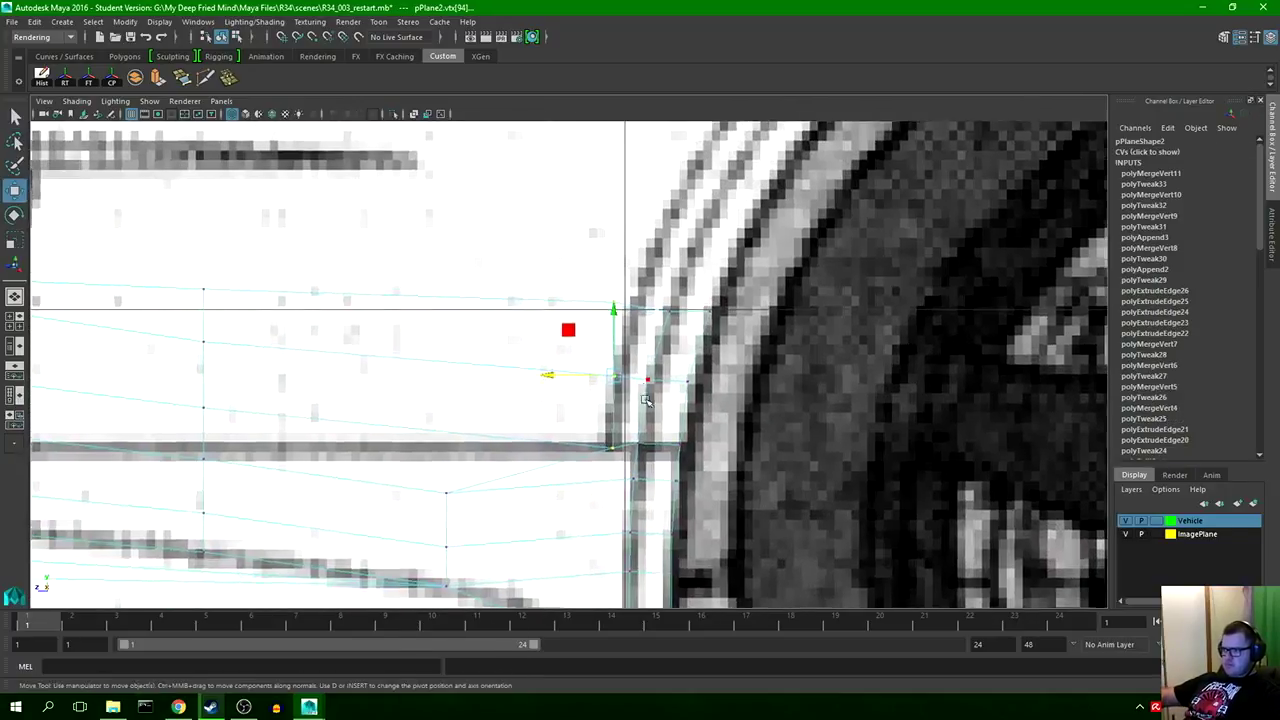
- Shift the column's top, middle and lower vertices individually along the car's length to follow the curved outer arch line
middle_click_drag(550, 376, 468, 352, "alt")
left_click(539, 269)
left_click(539, 353)
left_click_drag(474, 355, 480, 355)
left_click(538, 437)
left_click_drag(479, 438, 475, 439)
left_click(539, 269)
left_click_drag(479, 269, 501, 264)
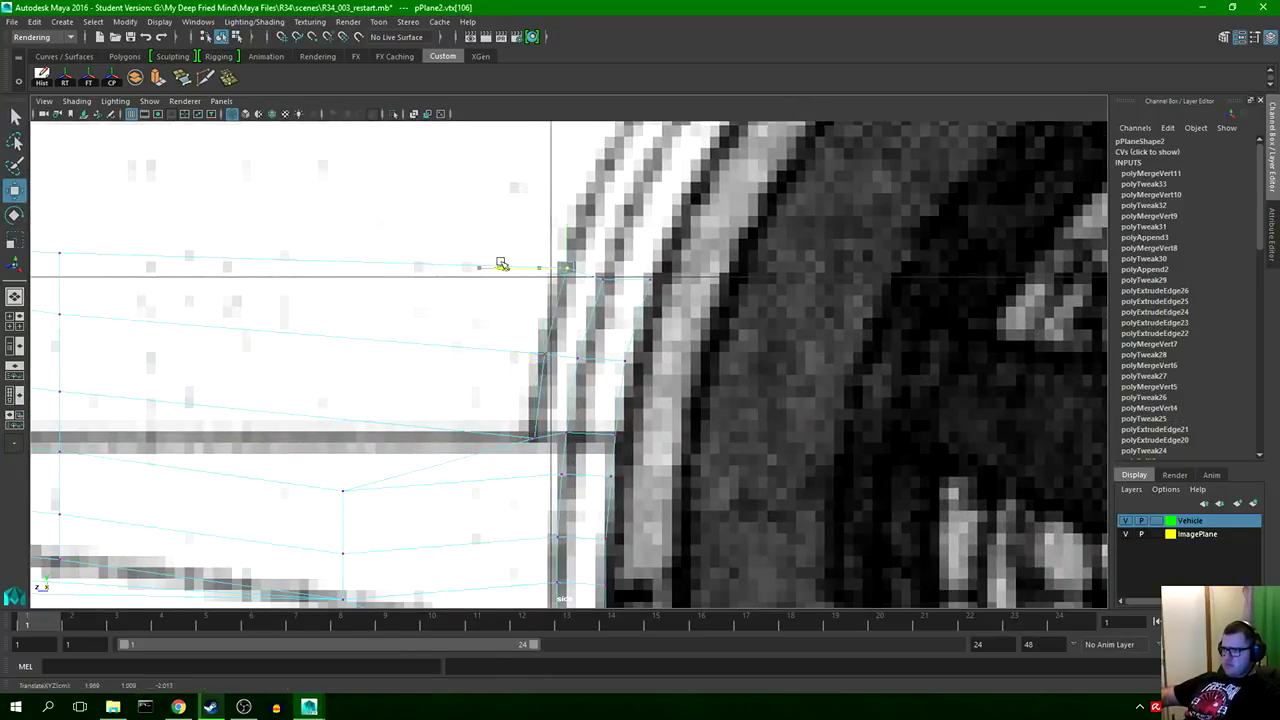
- Fine-tune the arch column's middle and lower vertices, raising the lower ones slightly to the horizontal panel line
left_click(545, 353)
left_click(561, 269)
left_click_drag(486, 353, 536, 373)
left_click(534, 437)
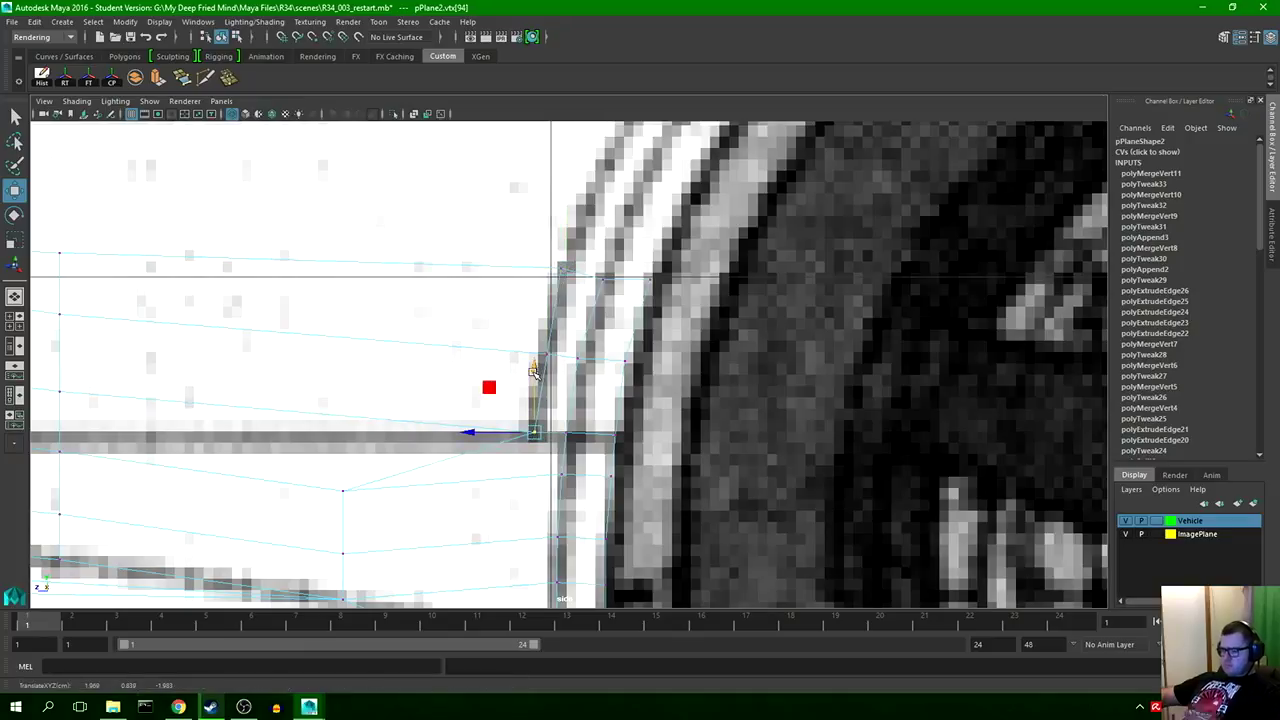
left_click(614, 435)
left_click_drag(615, 372, 615, 368)
left_click(699, 446)
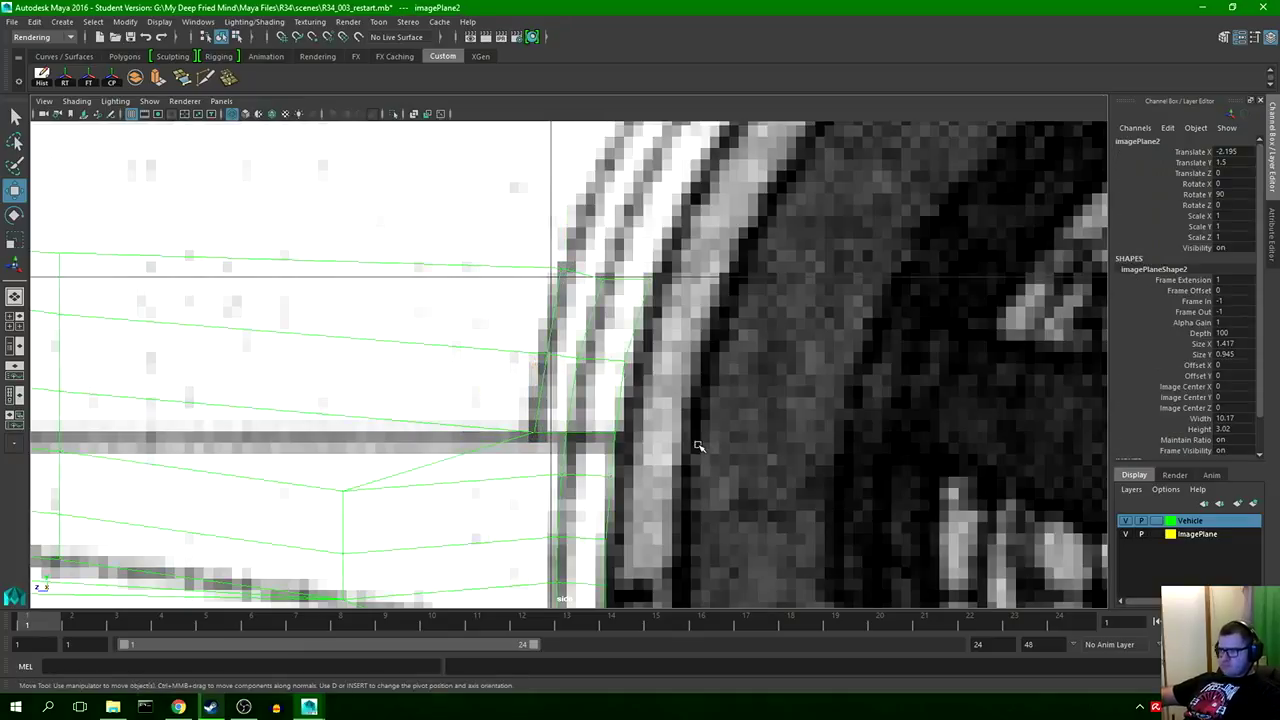
middle_click_drag(558, 447, 900, 470, "alt")
middle_click_drag(352, 434, 915, 371, "alt")
key("q")
left_click(601, 376)
right_click_drag(598, 336, 597, 298)
left_click(653, 343)
left_click(467, 529, "shift")
middle_click_drag(420, 498, 481, 499, "alt")
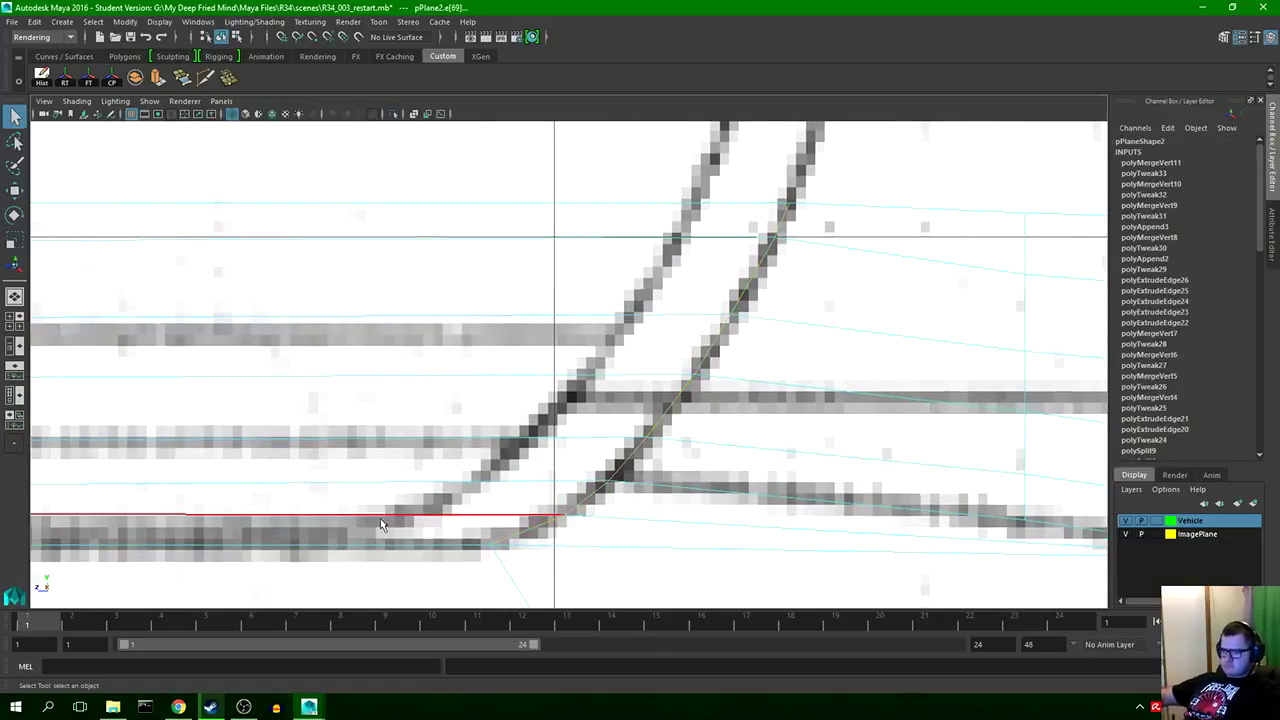
middle_click_drag(360, 546, 423, 547, "alt")
right_click_drag(378, 402, 333, 332)
left_click(328, 318)
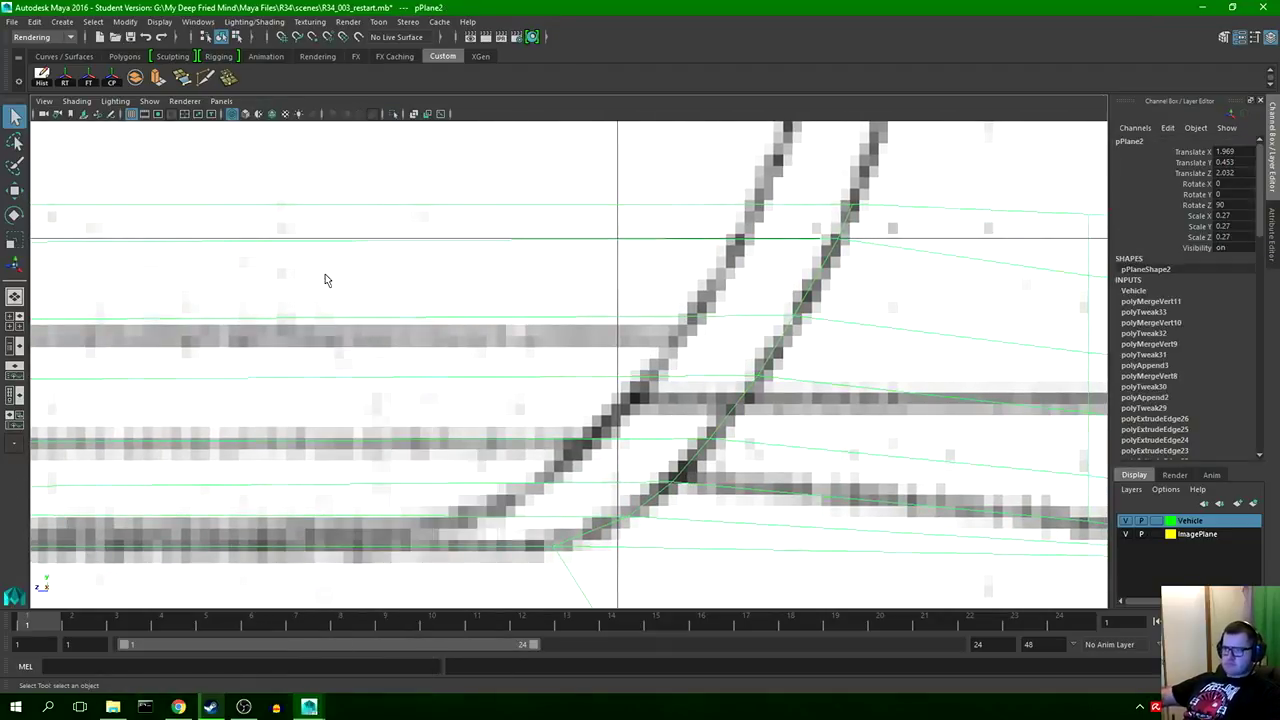
- Cut a new edge line through the door rows along the door's inner rear curve, from the bottom line to the top row
left_click(205, 77)
left_click(351, 546)
left_click(486, 517)
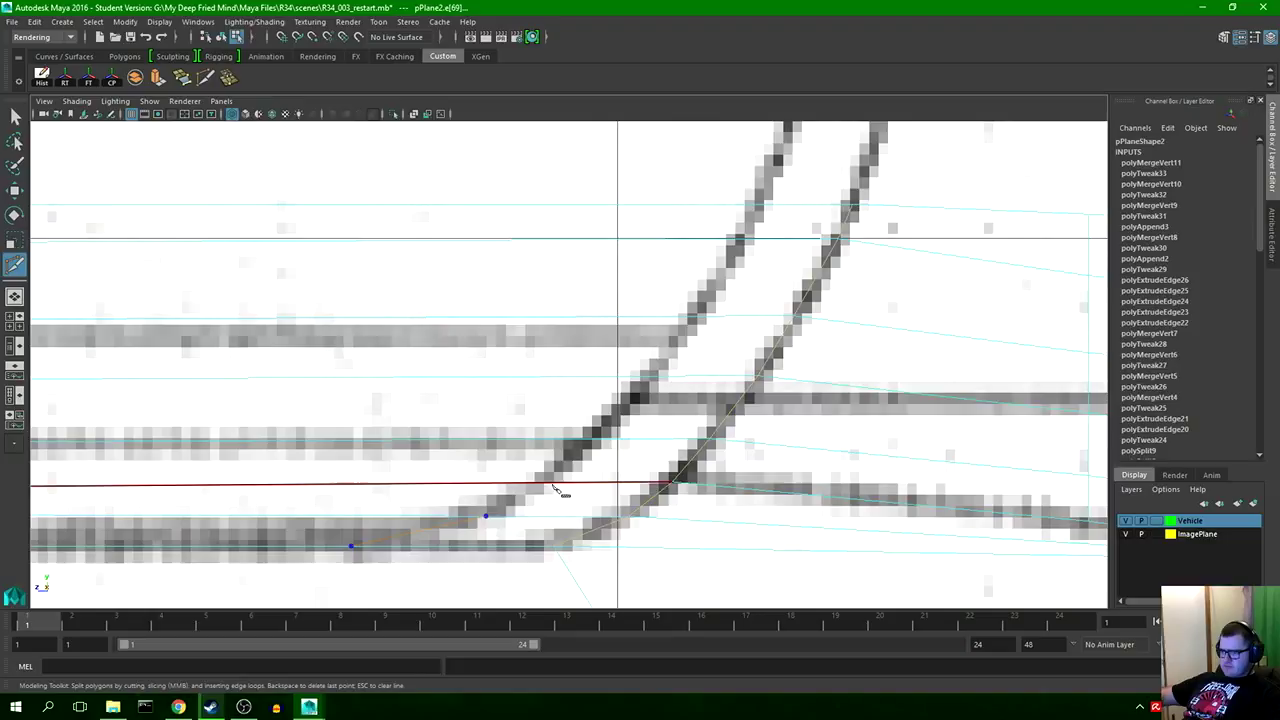
left_click(592, 440)
left_click(655, 376)
left_click(690, 317)
left_click(740, 239)
left_click(760, 205)
right_click(760, 205)
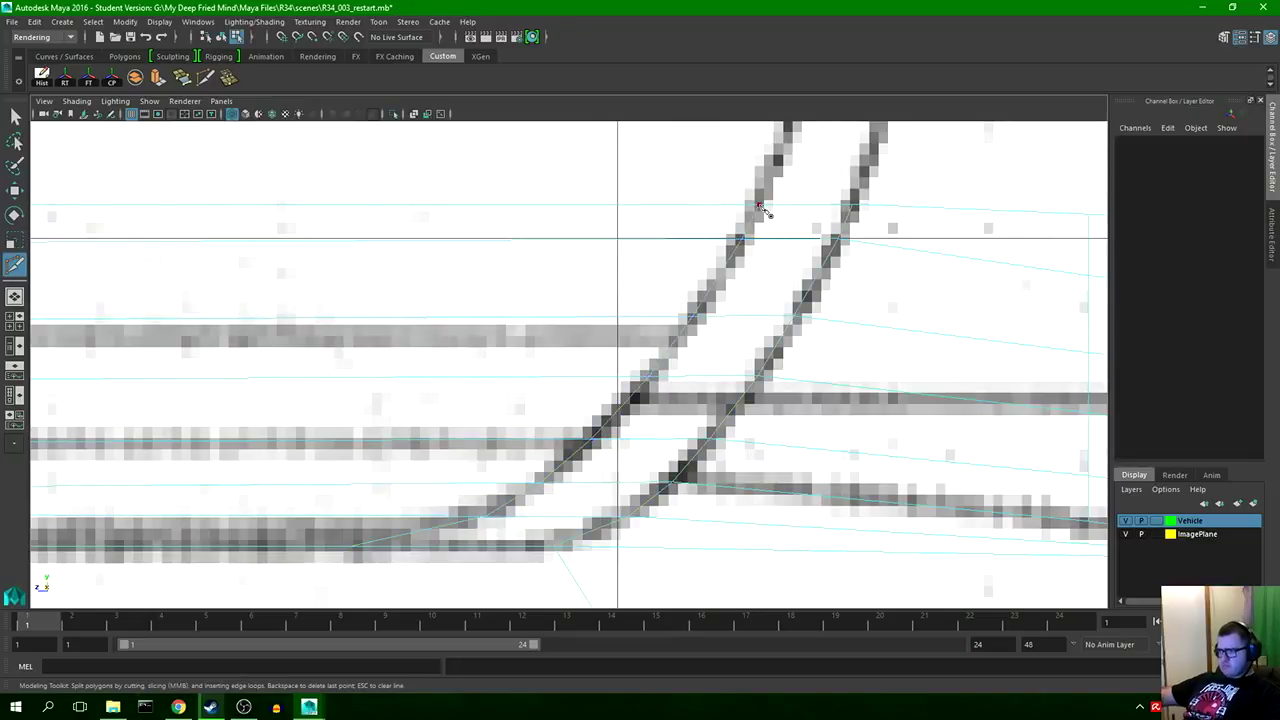
- Nudge the lower vertices on both door-corner curves so the edges follow the blueprint's rounded rear door lines
key("q")
left_click(485, 517)
key("w")
left_click_drag(419, 516, 416, 515)
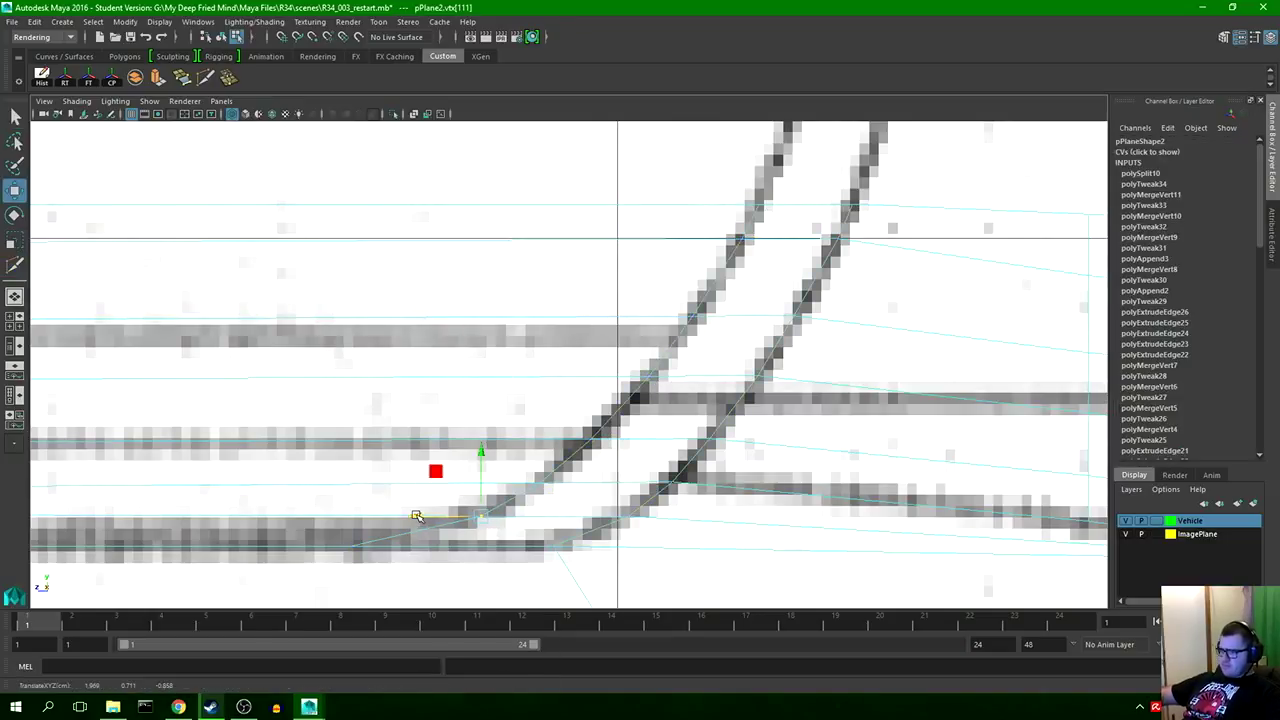
left_click(628, 517)
right_click_drag(628, 517, 570, 517)
left_click_drag(563, 517, 558, 517)
left_click(481, 517)
left_click_drag(481, 517, 485, 515)
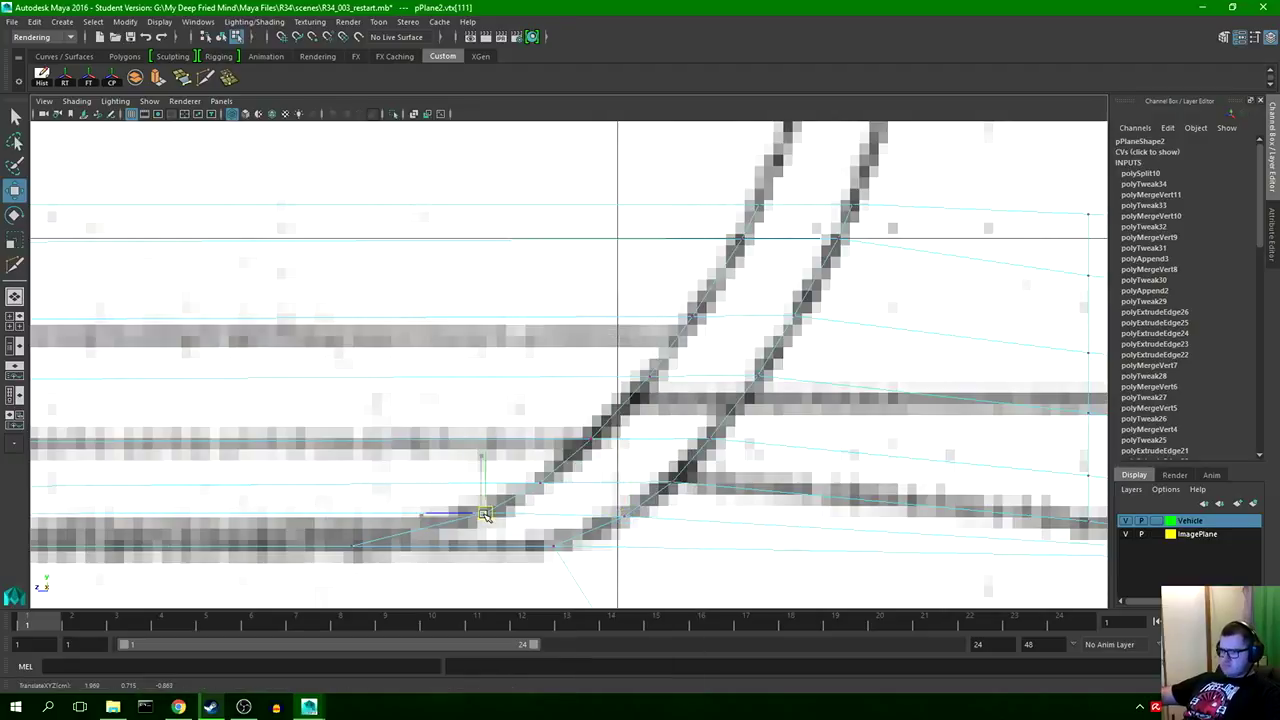
left_click_drag(645, 457, 709, 510)
- Return the panel mesh to object selection mode and save the scene
scroll(683, 502, "down", 8)
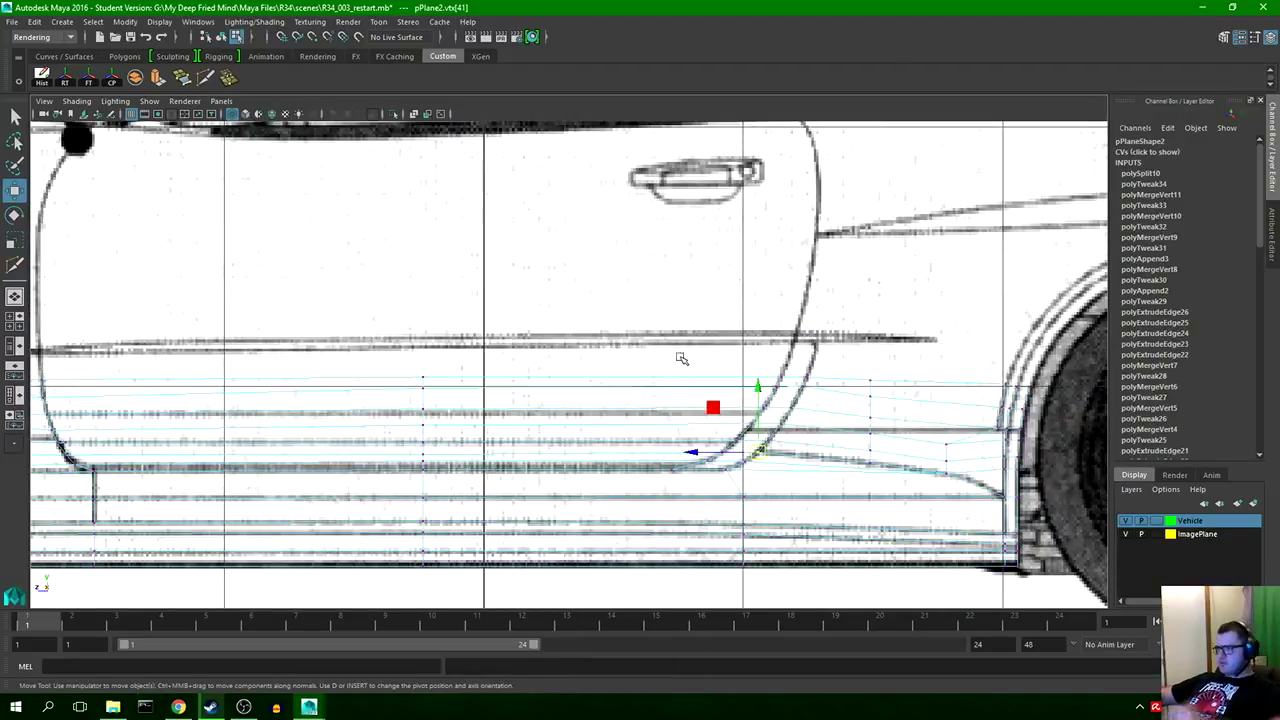
scroll(681, 358, "down", 6)
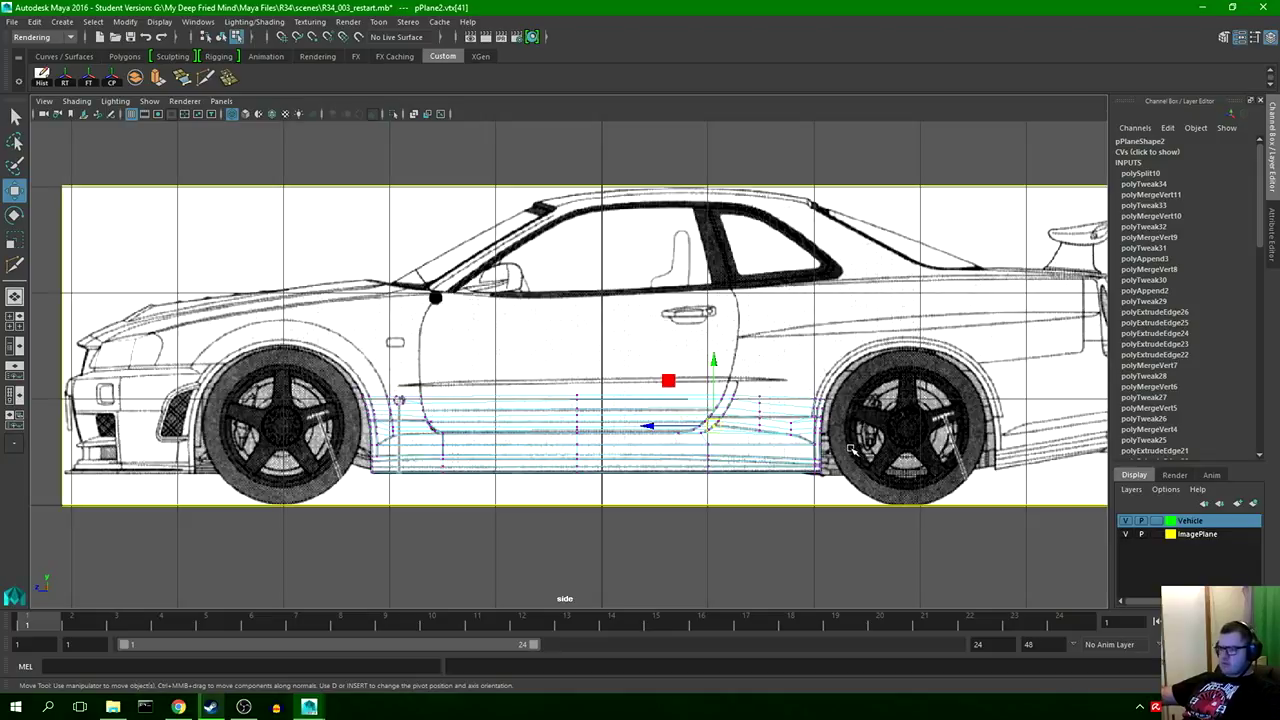
key("q")
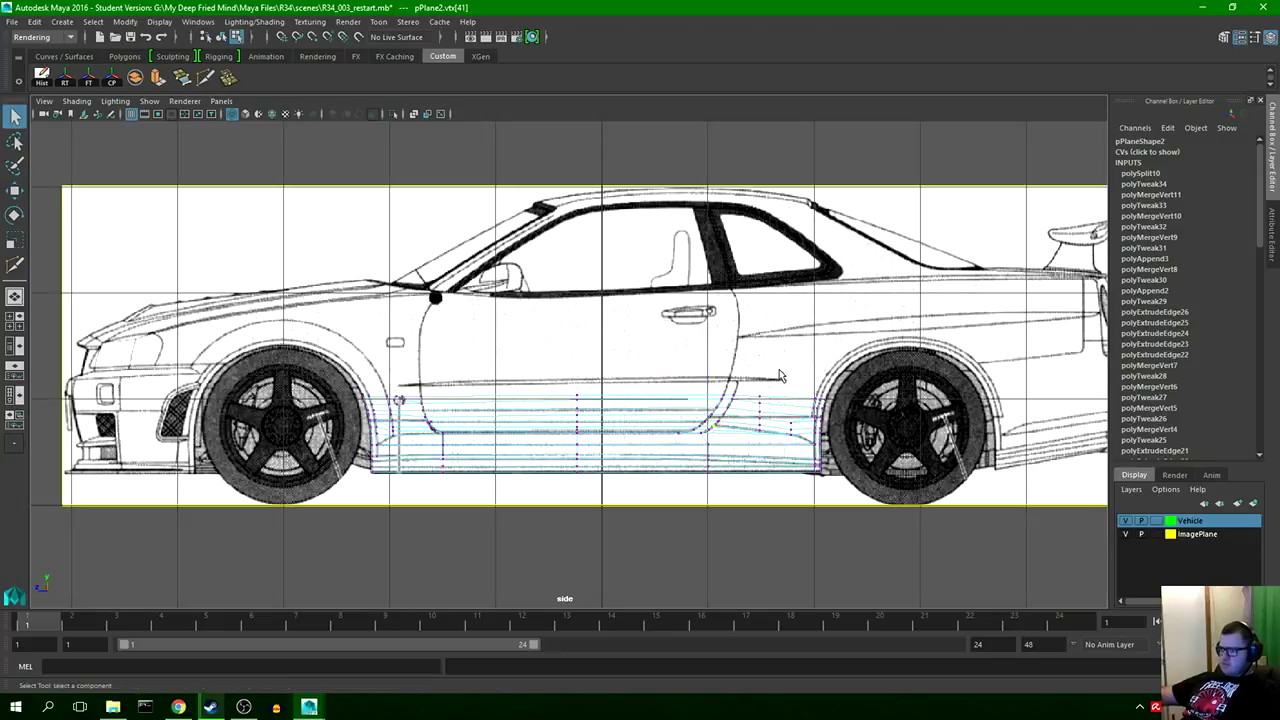
left_click(781, 376)
key("F8")
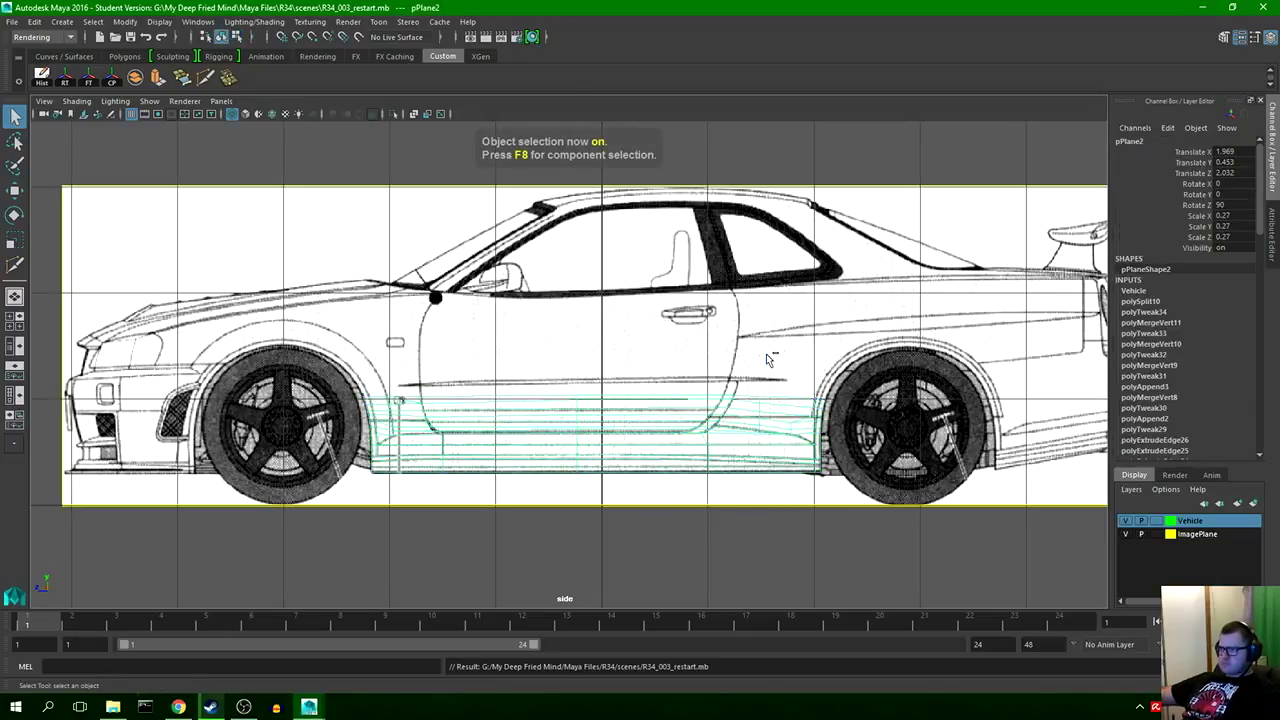
- View the deselected panel mesh in perspective with the ImagePlane layer hidden, toggling the Vehicle layer's visibility off and on
key("space")
key("space")
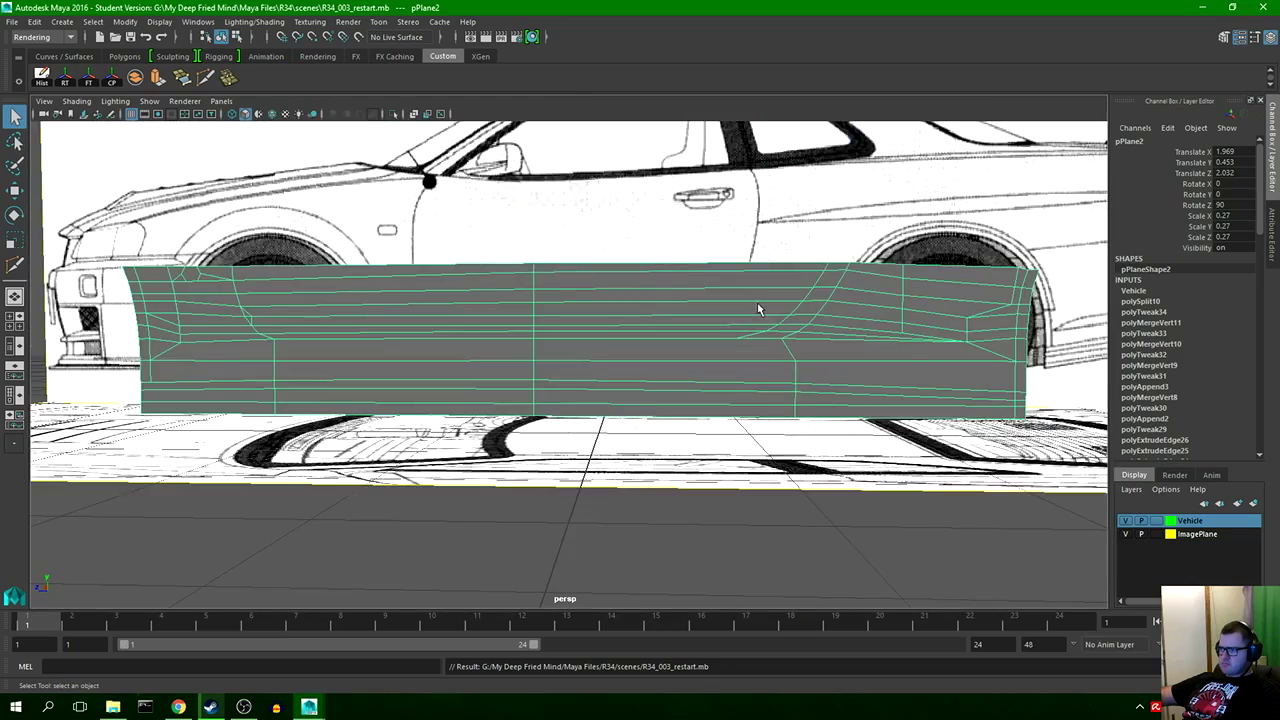
left_click_drag(757, 309, 789, 333, "alt")
left_click(820, 333)
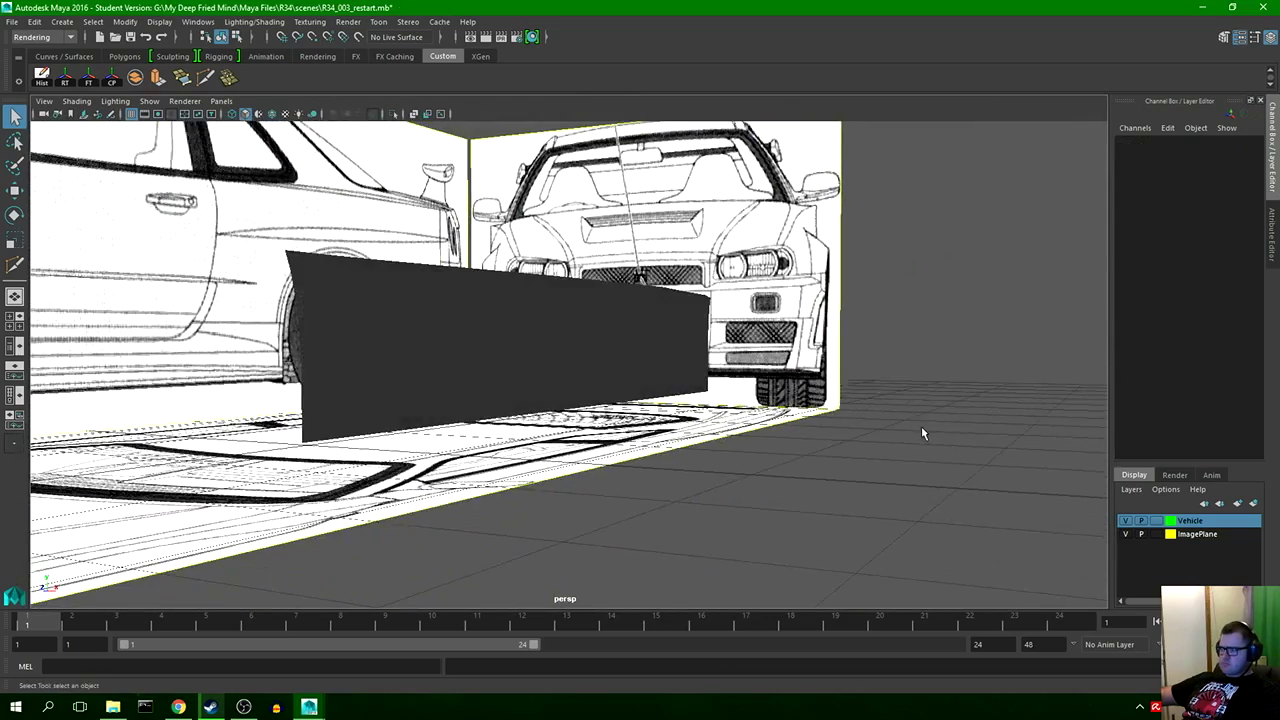
left_click(1126, 534)
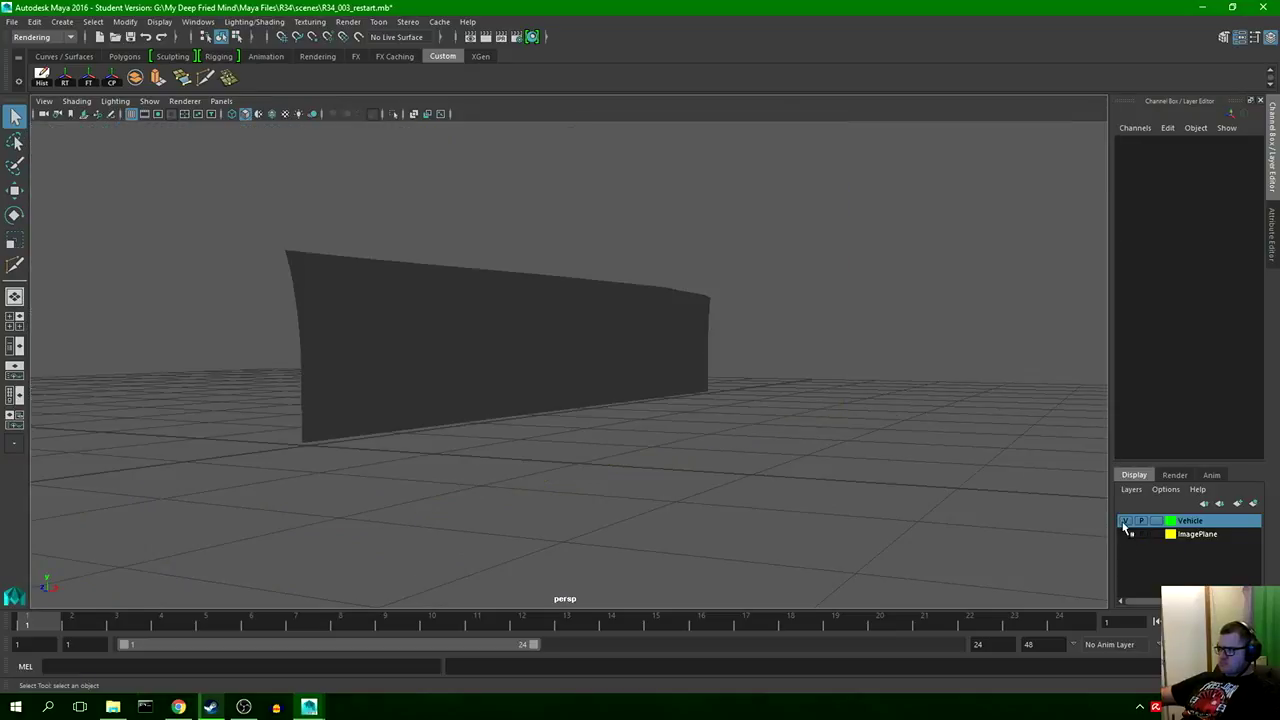
left_click(1125, 522)
left_click(1125, 522)
- Examine the panel's surface from other angles in the lit, textured and plain shaded display modes
mouse_move(930, 444)
left_mouse_down("alt")
mouse_move(843, 423)
mouse_move(571, 429)
mouse_move(778, 447)
left_mouse_up("alt")
key("7")
key("6")
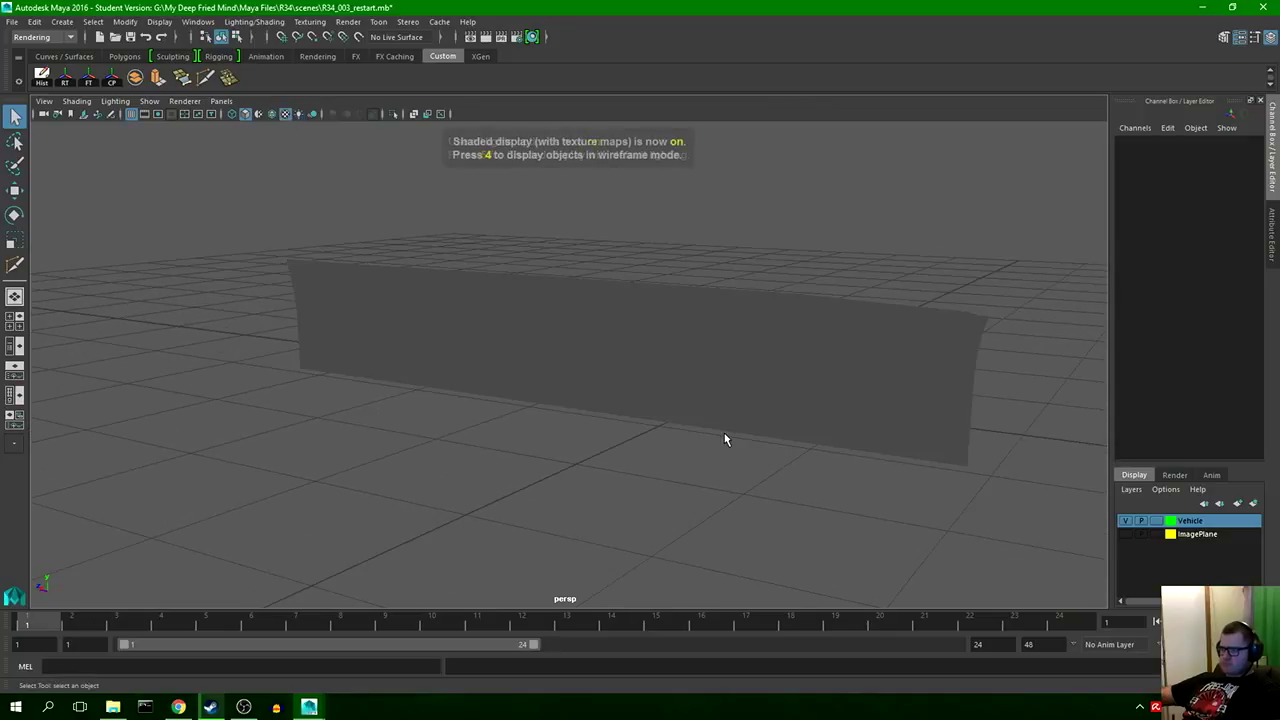
key("5")
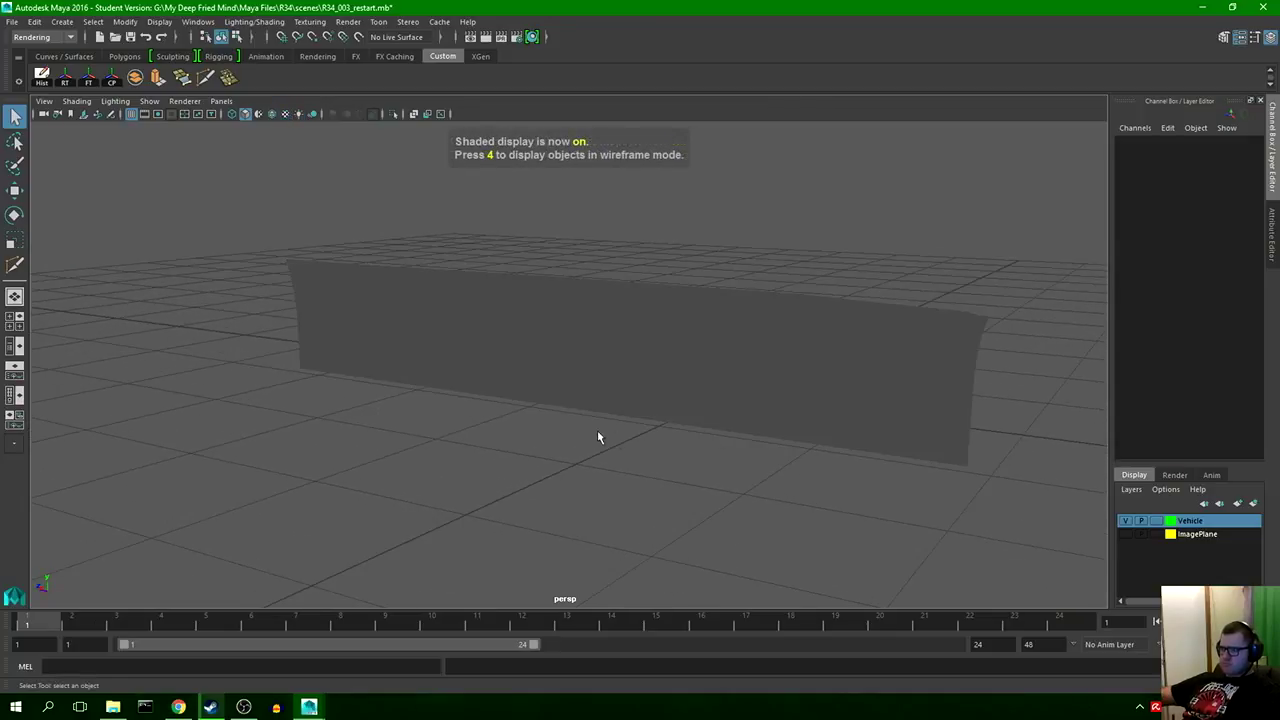
mouse_move(600, 437)
left_mouse_down("alt")
mouse_move(747, 417)
mouse_move(754, 403)
mouse_move(814, 391)
mouse_move(817, 409)
mouse_move(594, 411)
mouse_move(639, 416)
left_mouse_up("alt")
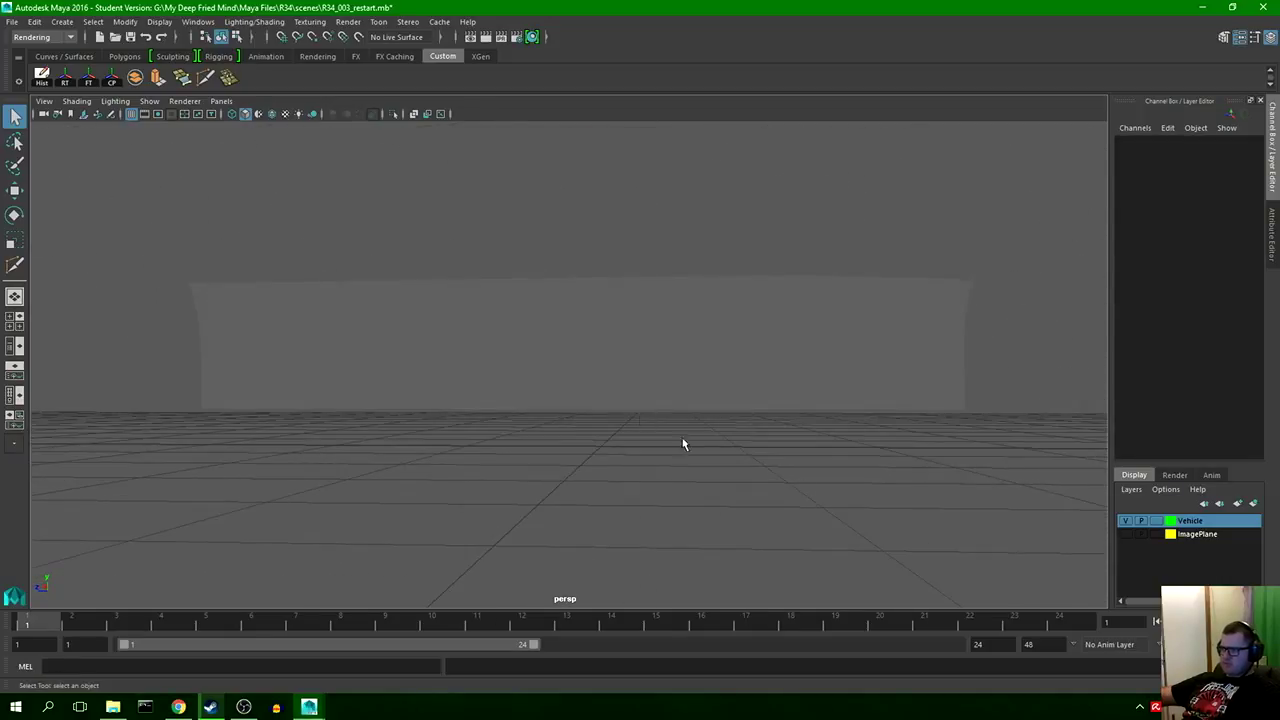
- Show the ImagePlane layer again, return to the side view of the door panel and save the scene
left_click(1127, 535)
key("space")
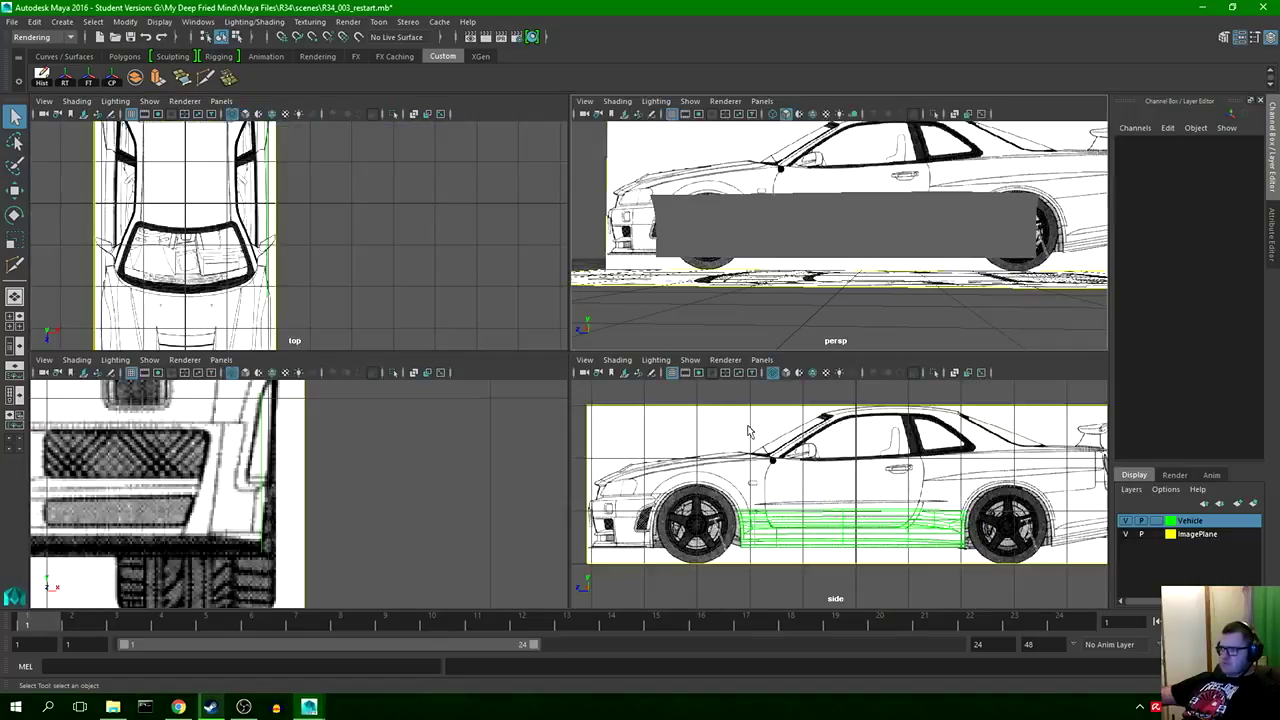
key("space")
scroll(698, 466, "up", 1)
scroll(698, 465, "up", 3)
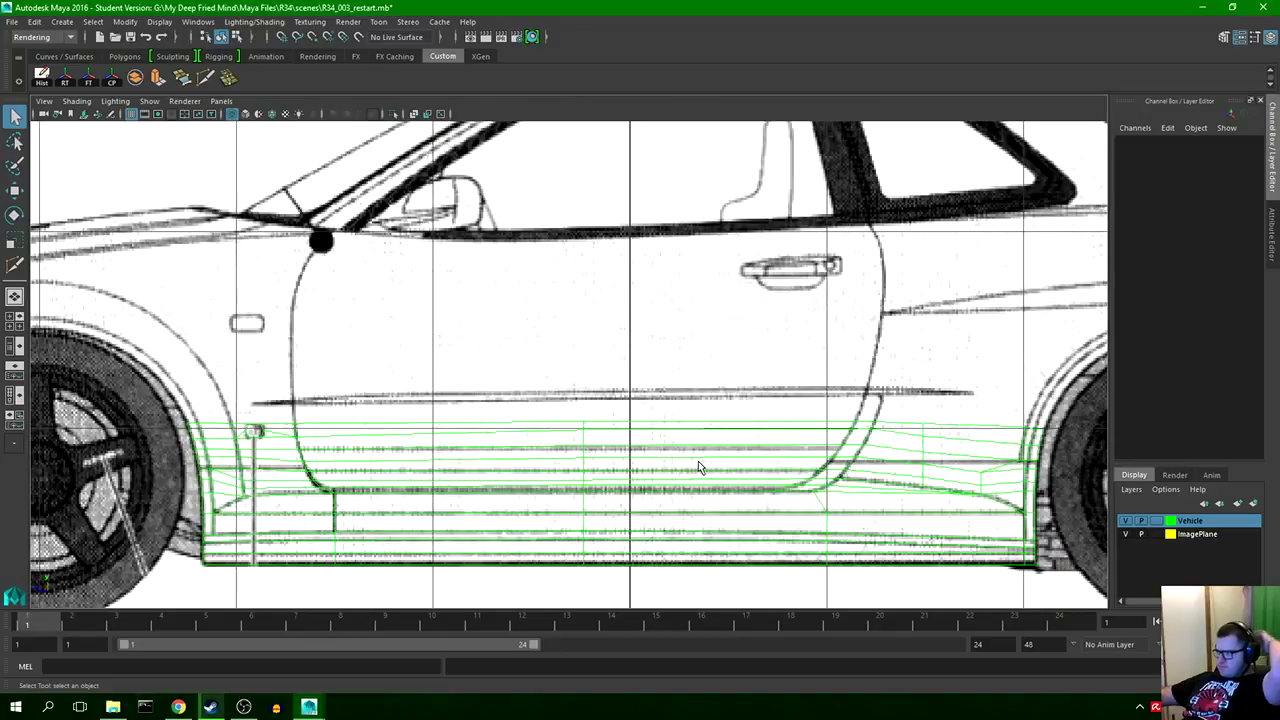
middle_click_drag(711, 465, 624, 408, "alt")
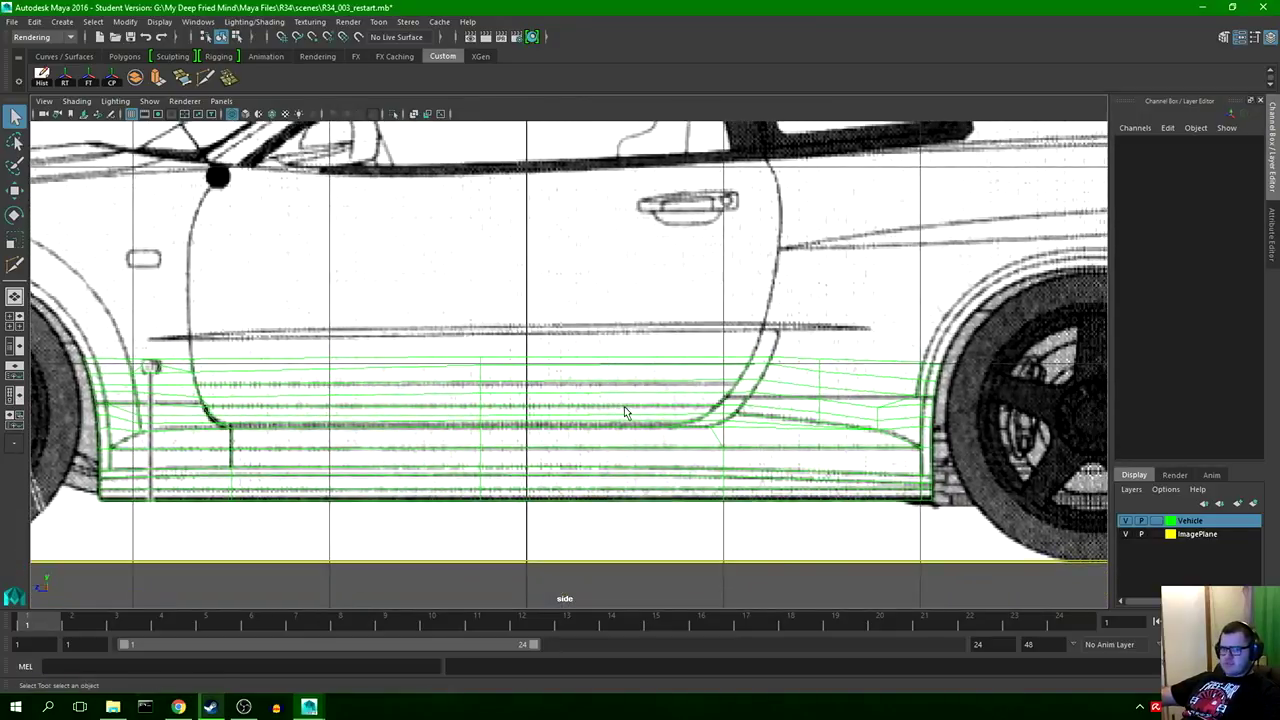
key("ctrl+s")
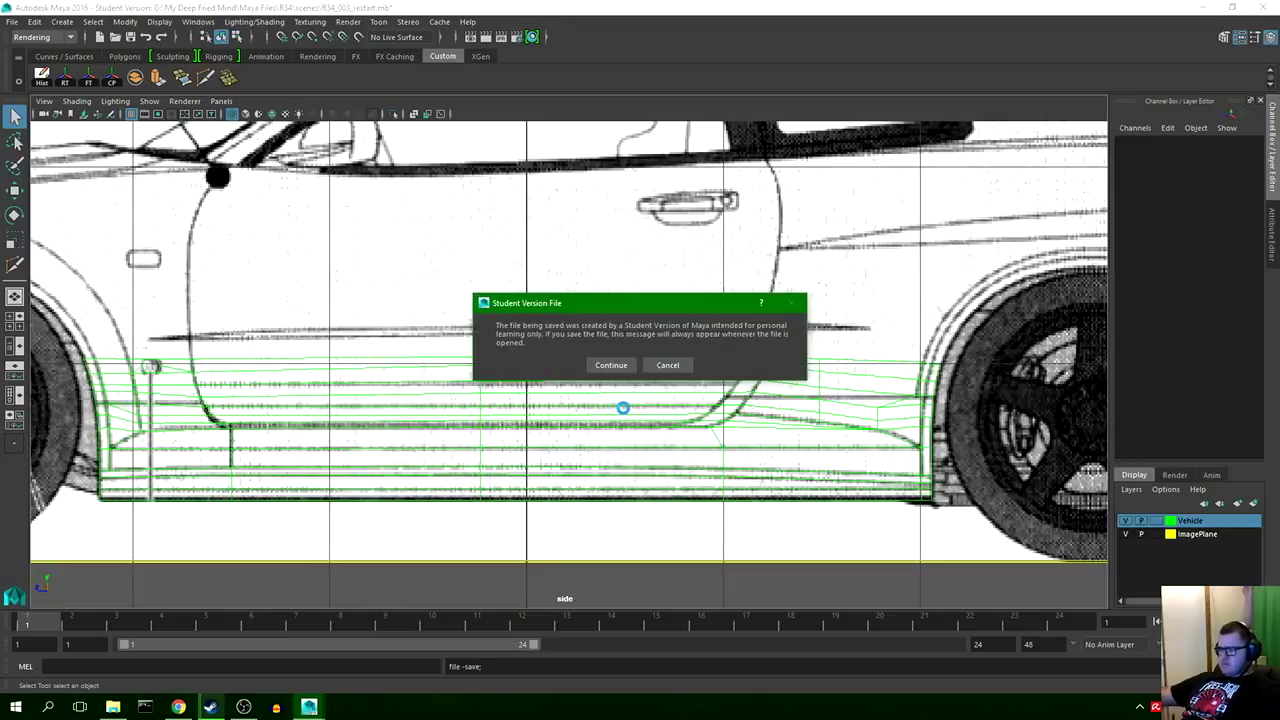
left_click(610, 364)
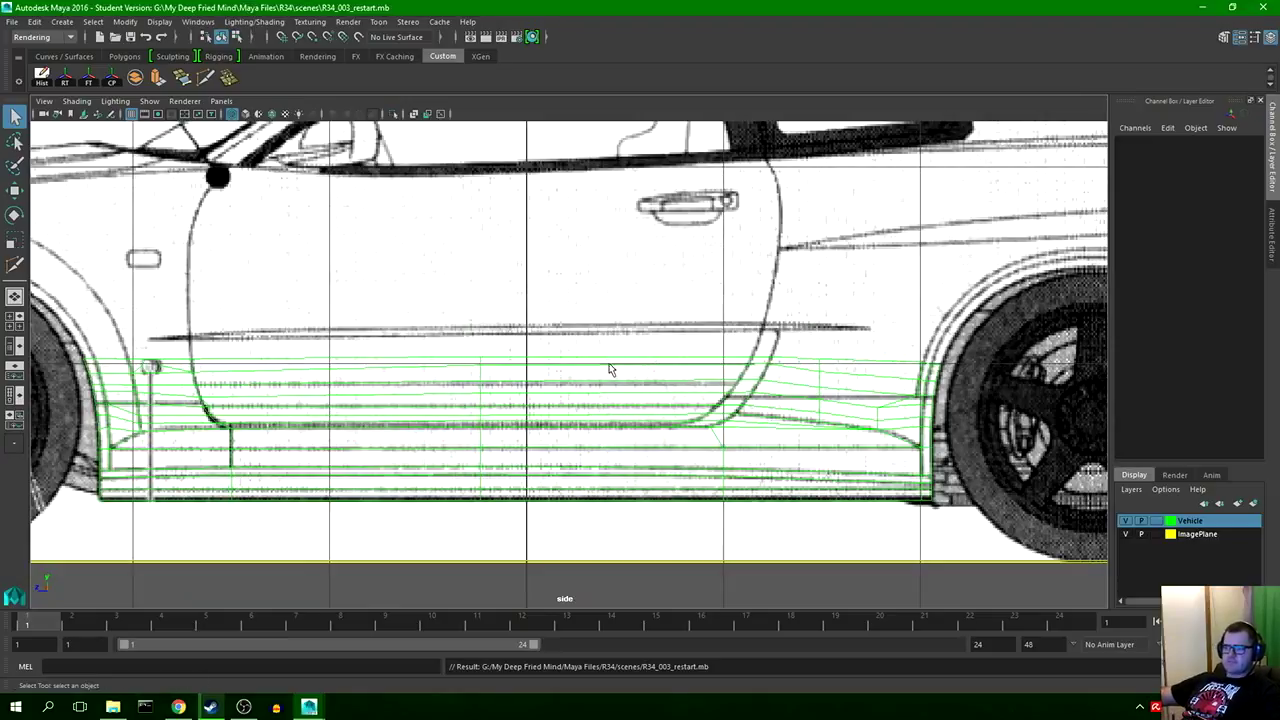